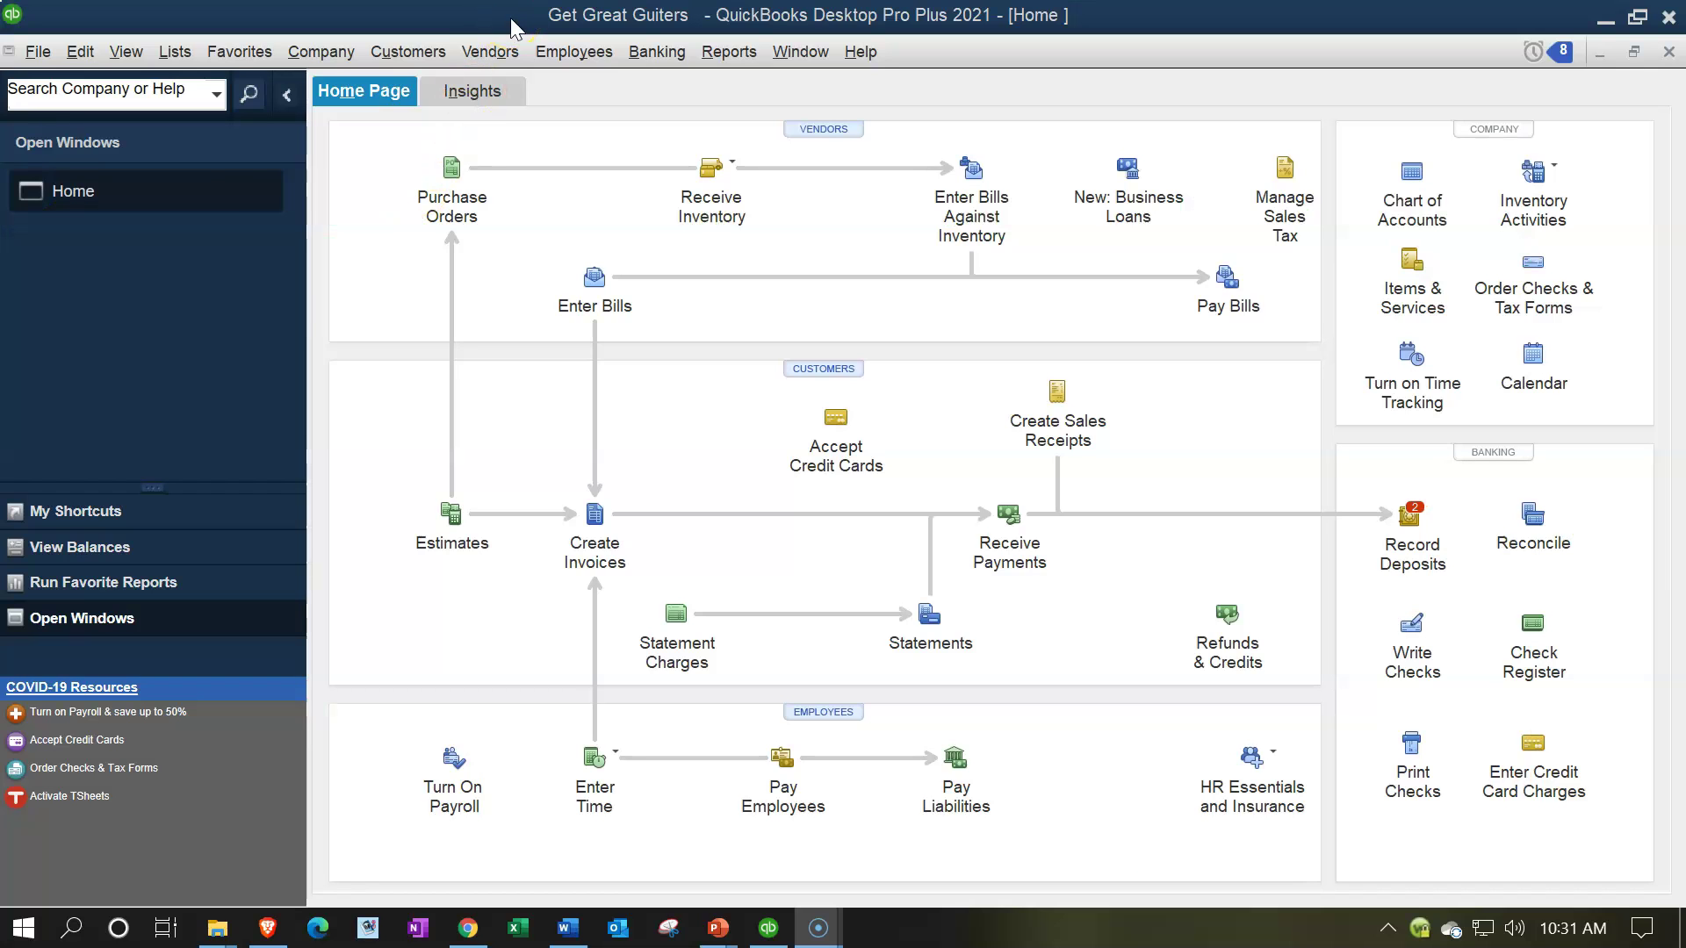
# - Show the list of open windows beside the home page
pyautogui.click(133, 51)
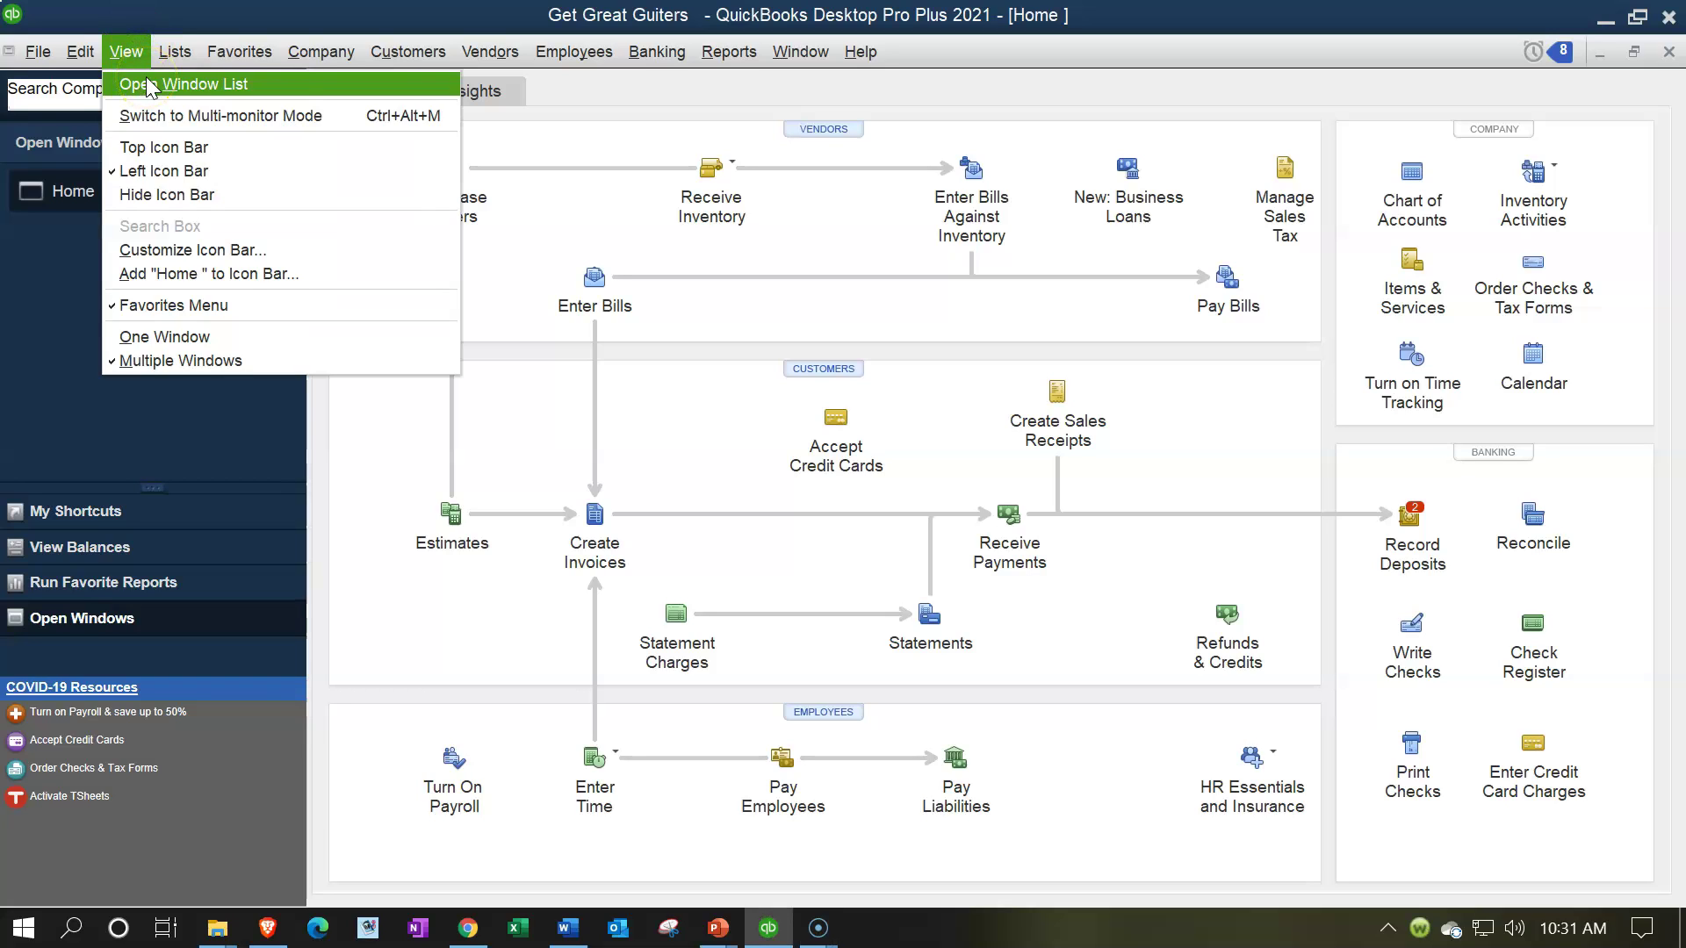
pyautogui.click(149, 84)
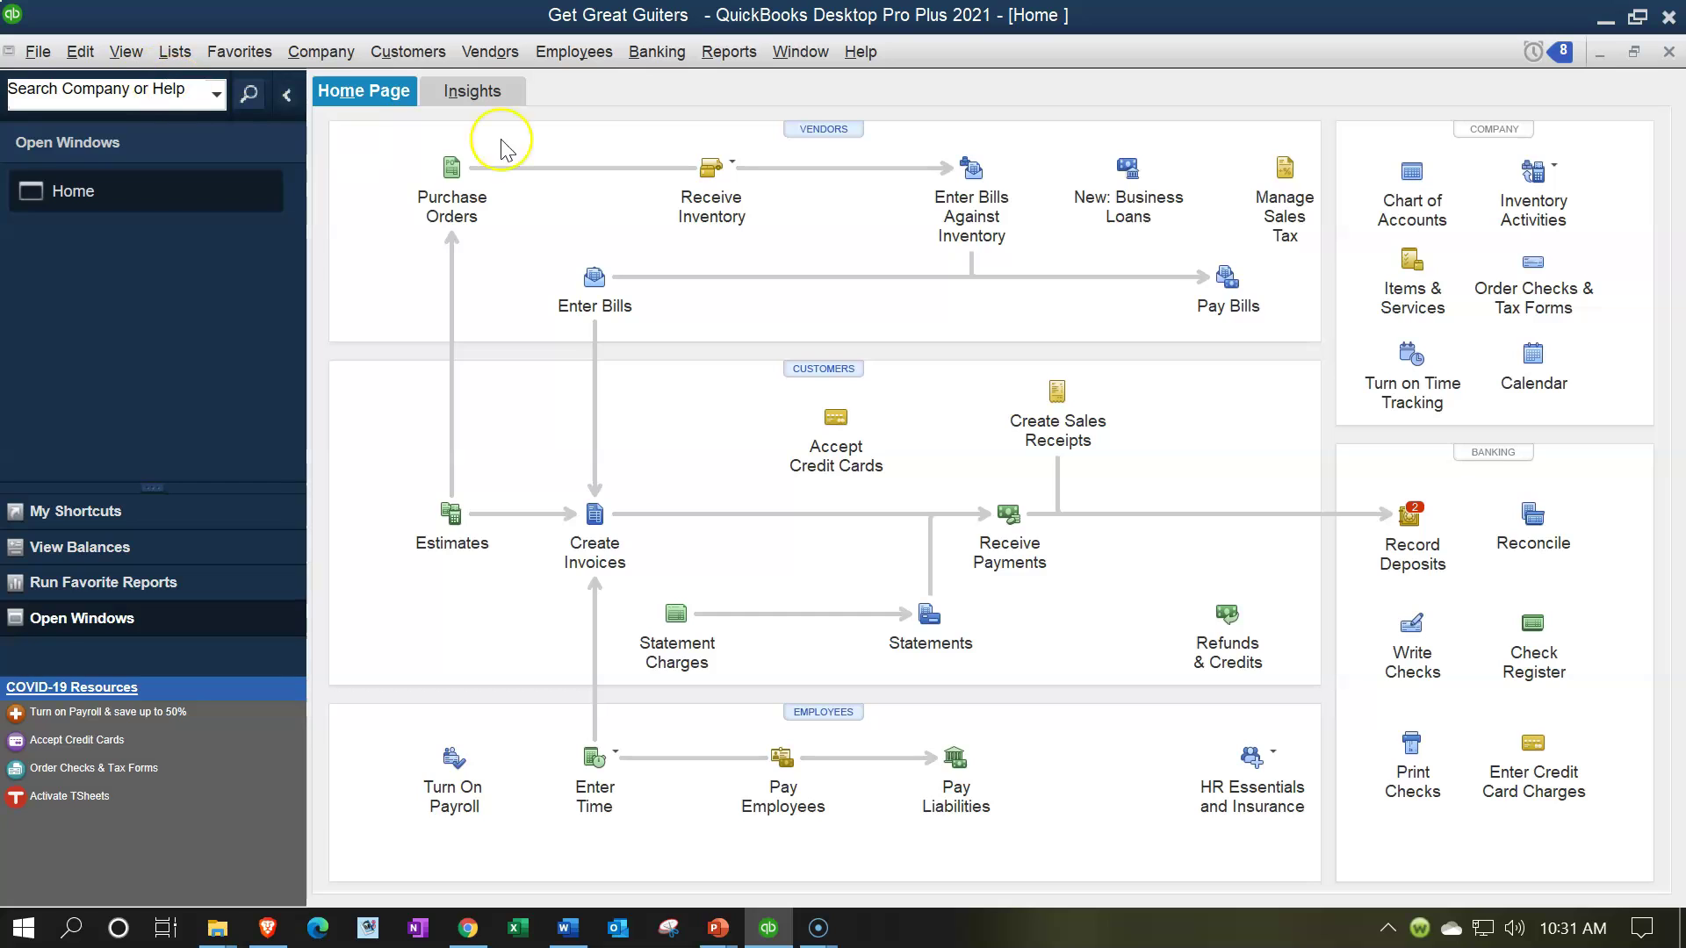
pyautogui.click(722, 53)
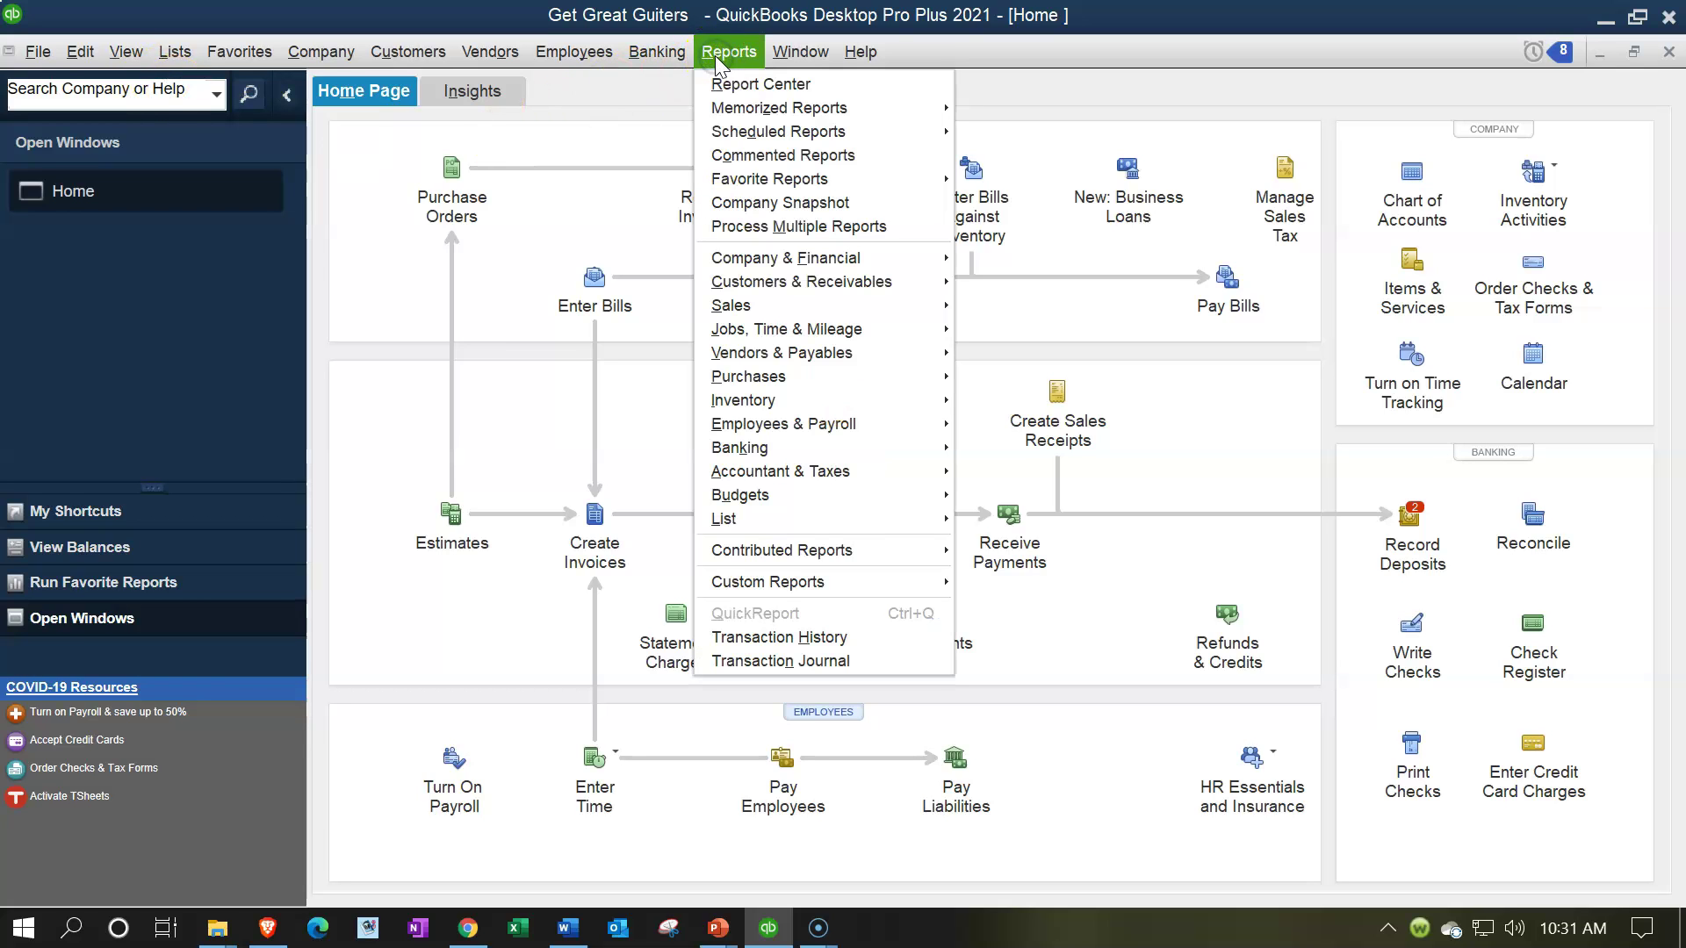
pyautogui.click(811, 428)
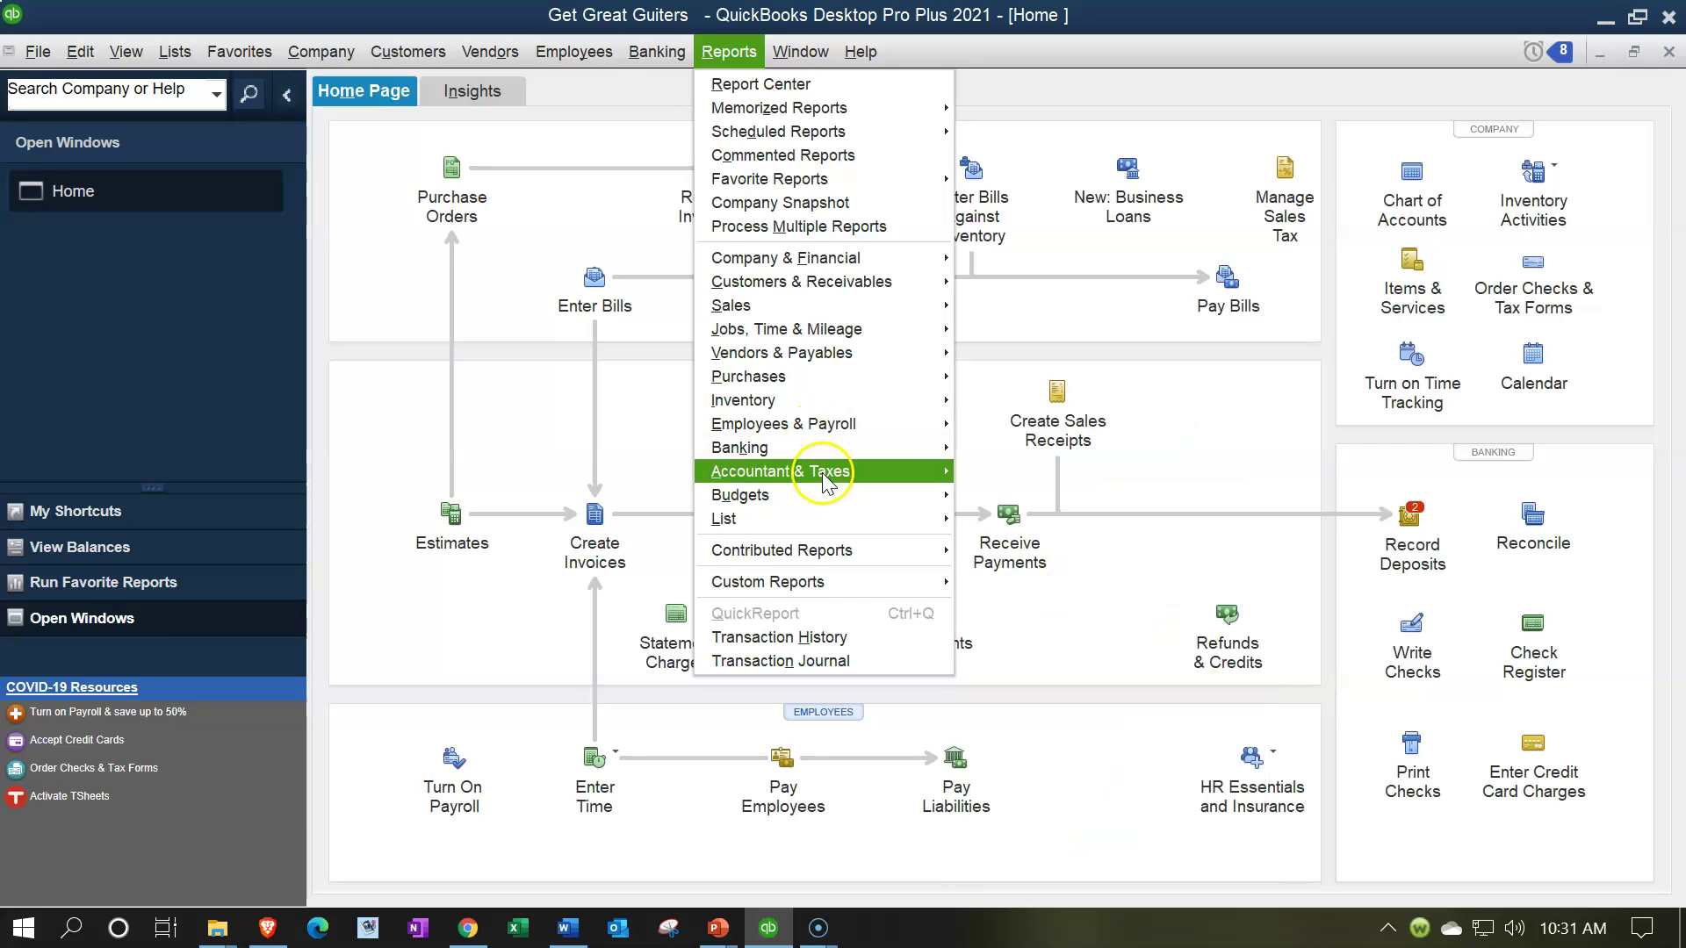
pyautogui.click(879, 472)
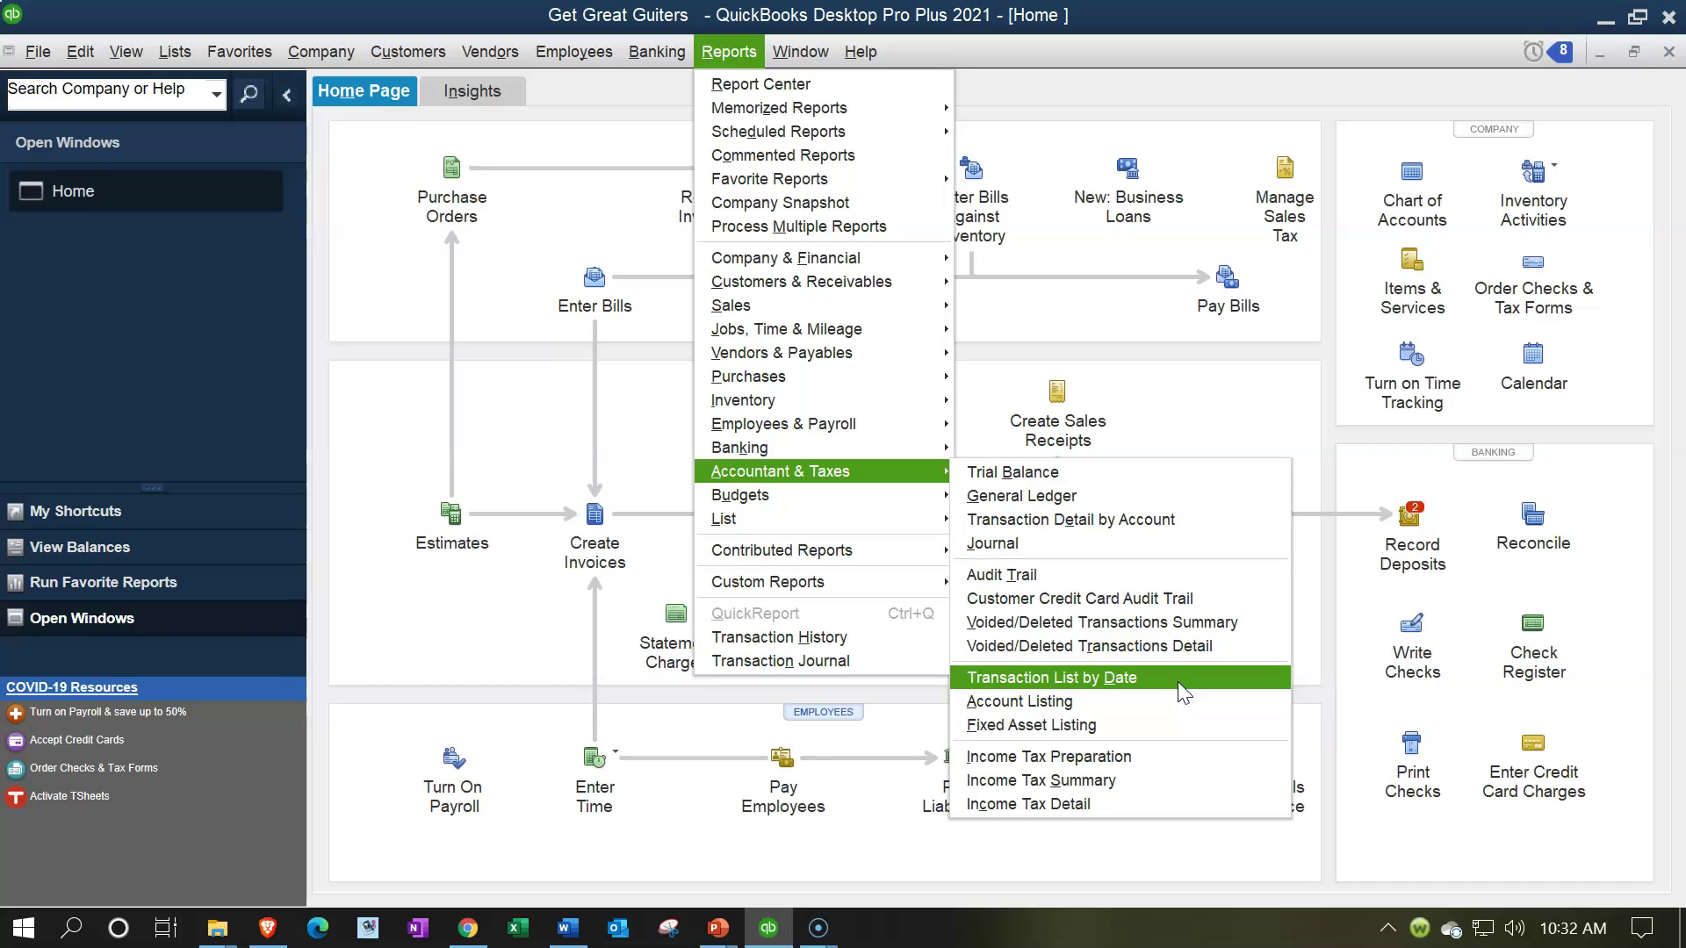
pyautogui.click(386, 414)
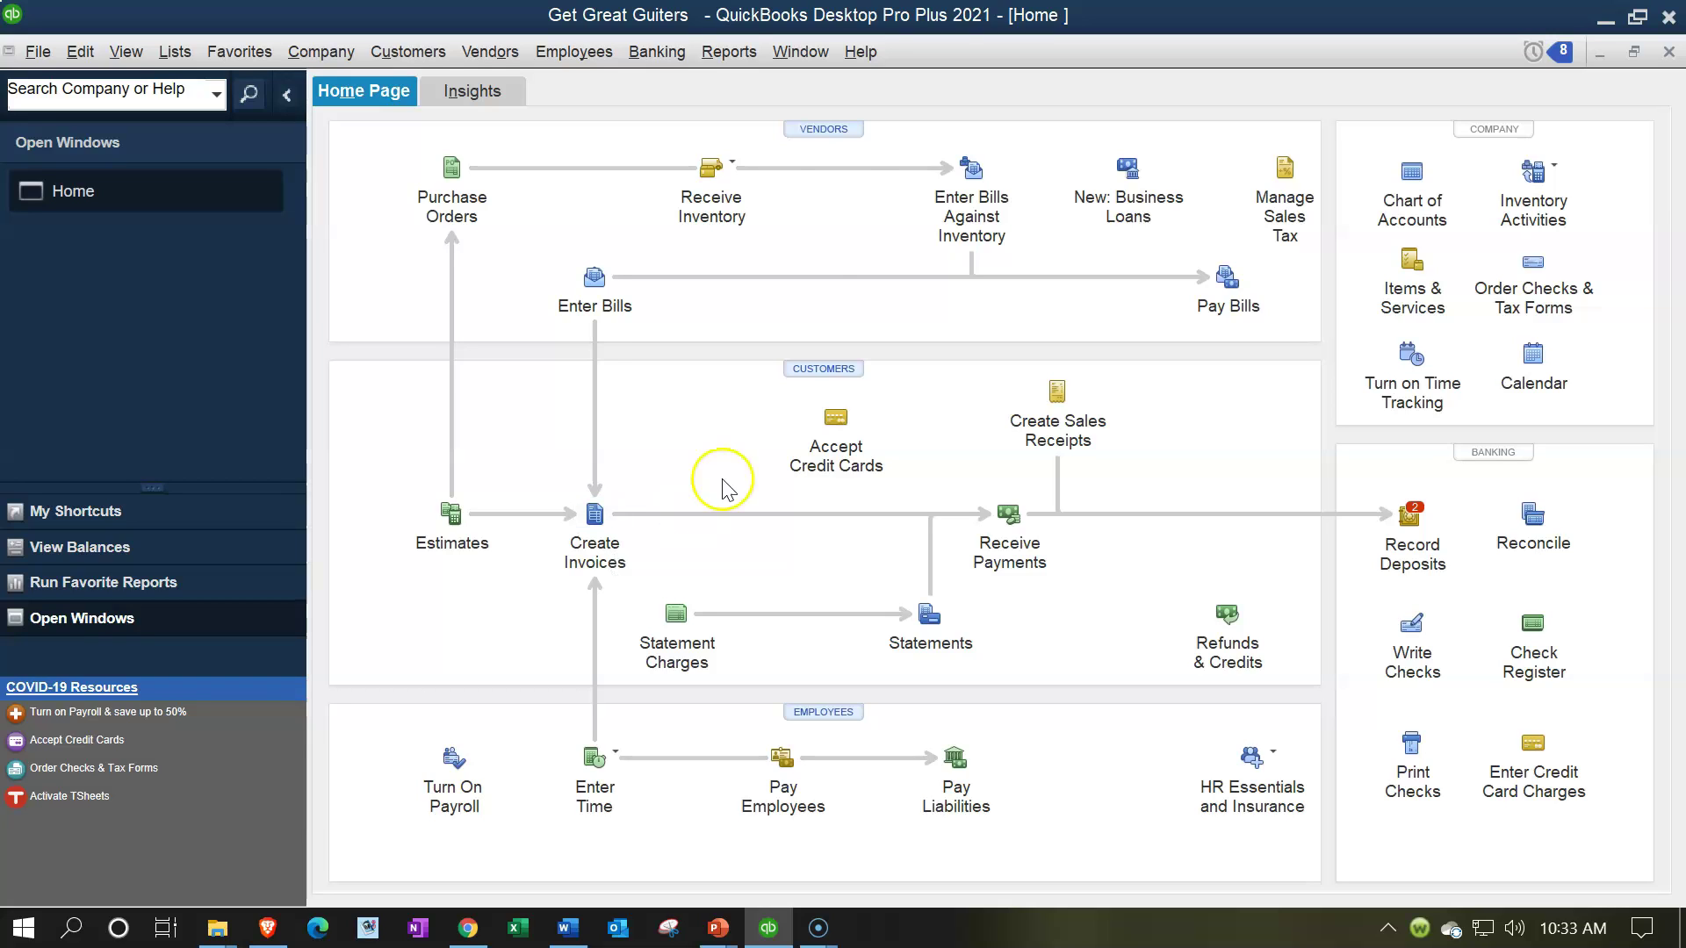
# - Run the Balance Sheet Standard report and customize its date range to 01/01/2021 through 02/28/2021
pyautogui.click(729, 53)
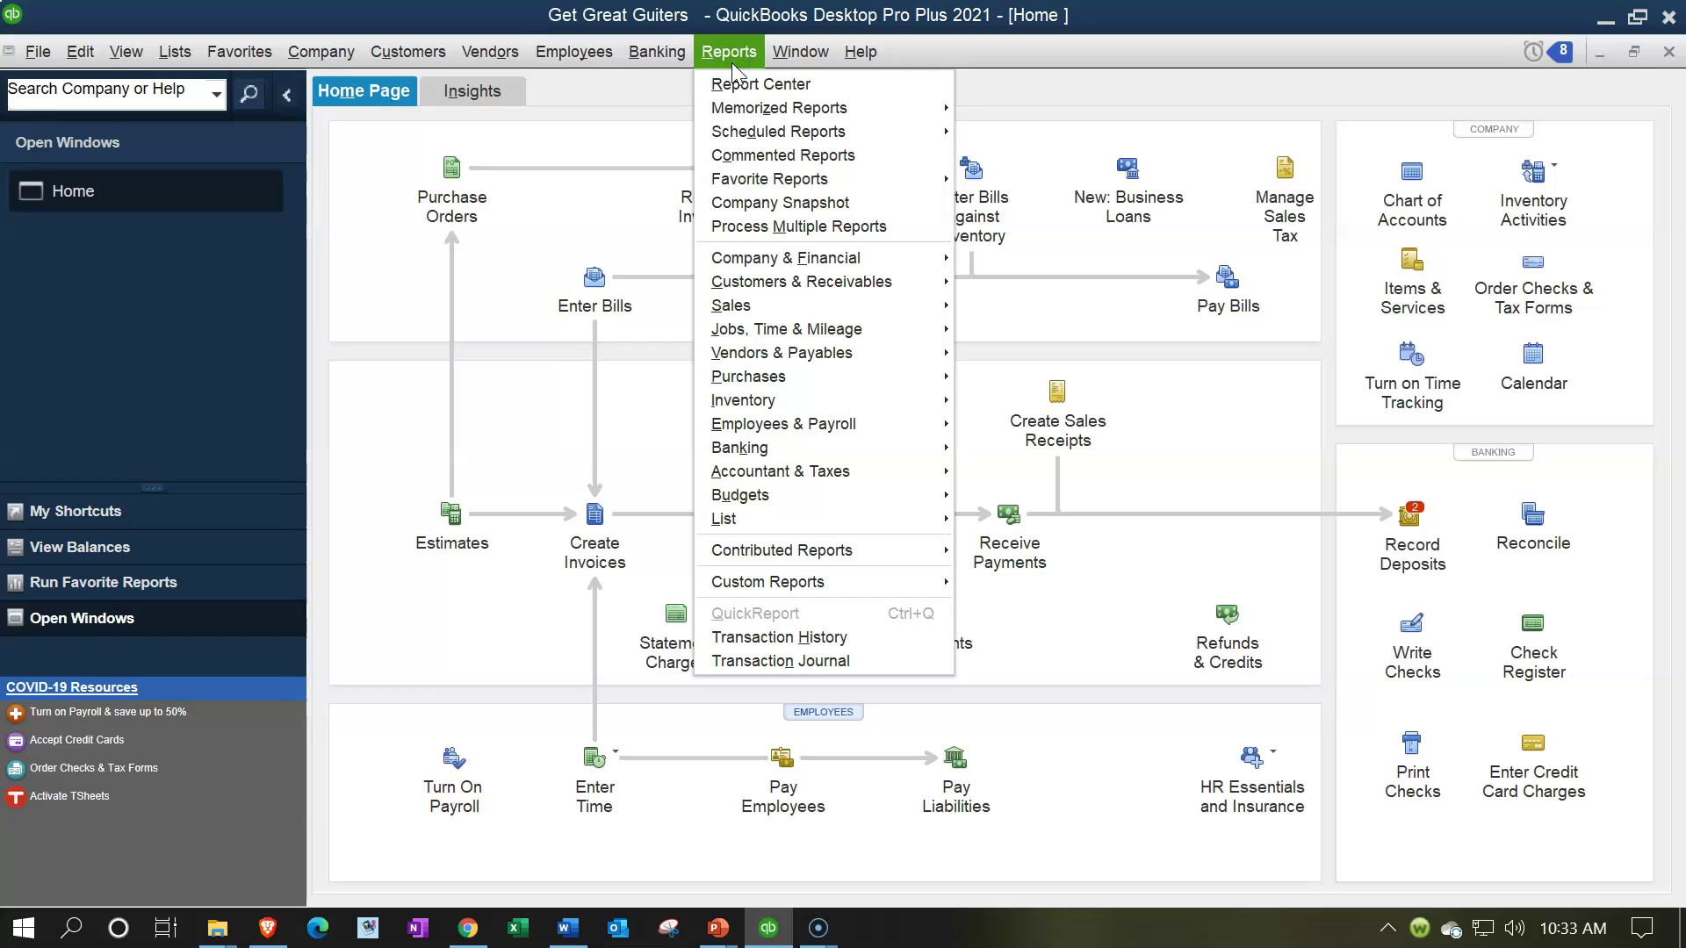
pyautogui.moveTo(773, 259)
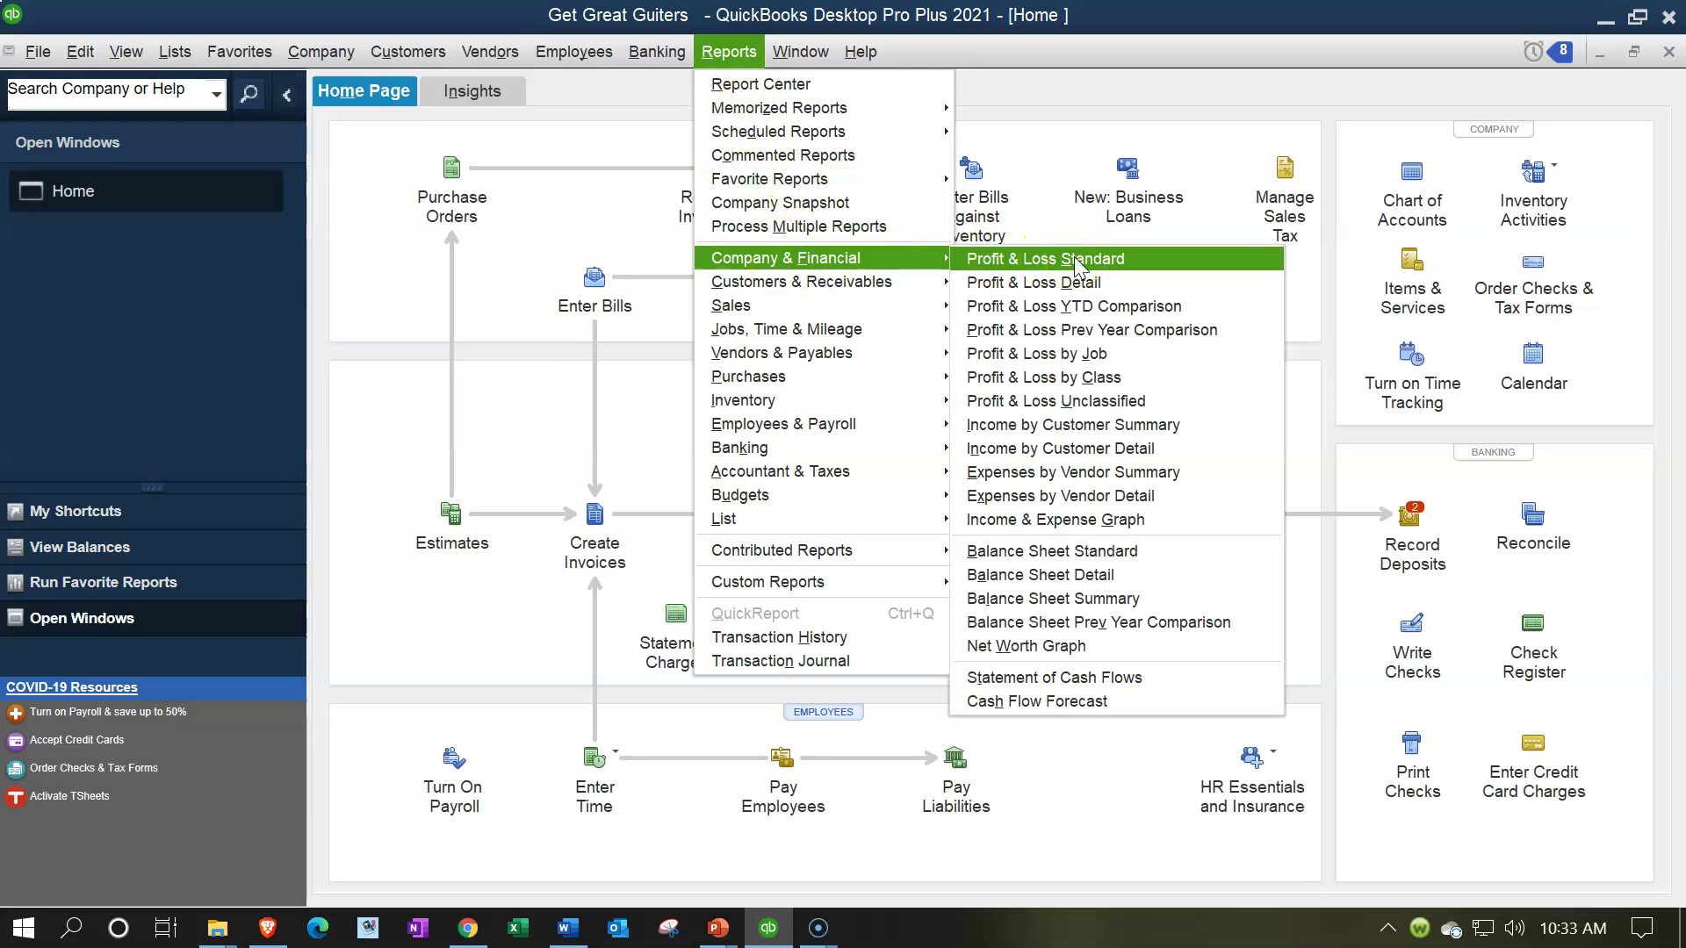
pyautogui.click(1107, 549)
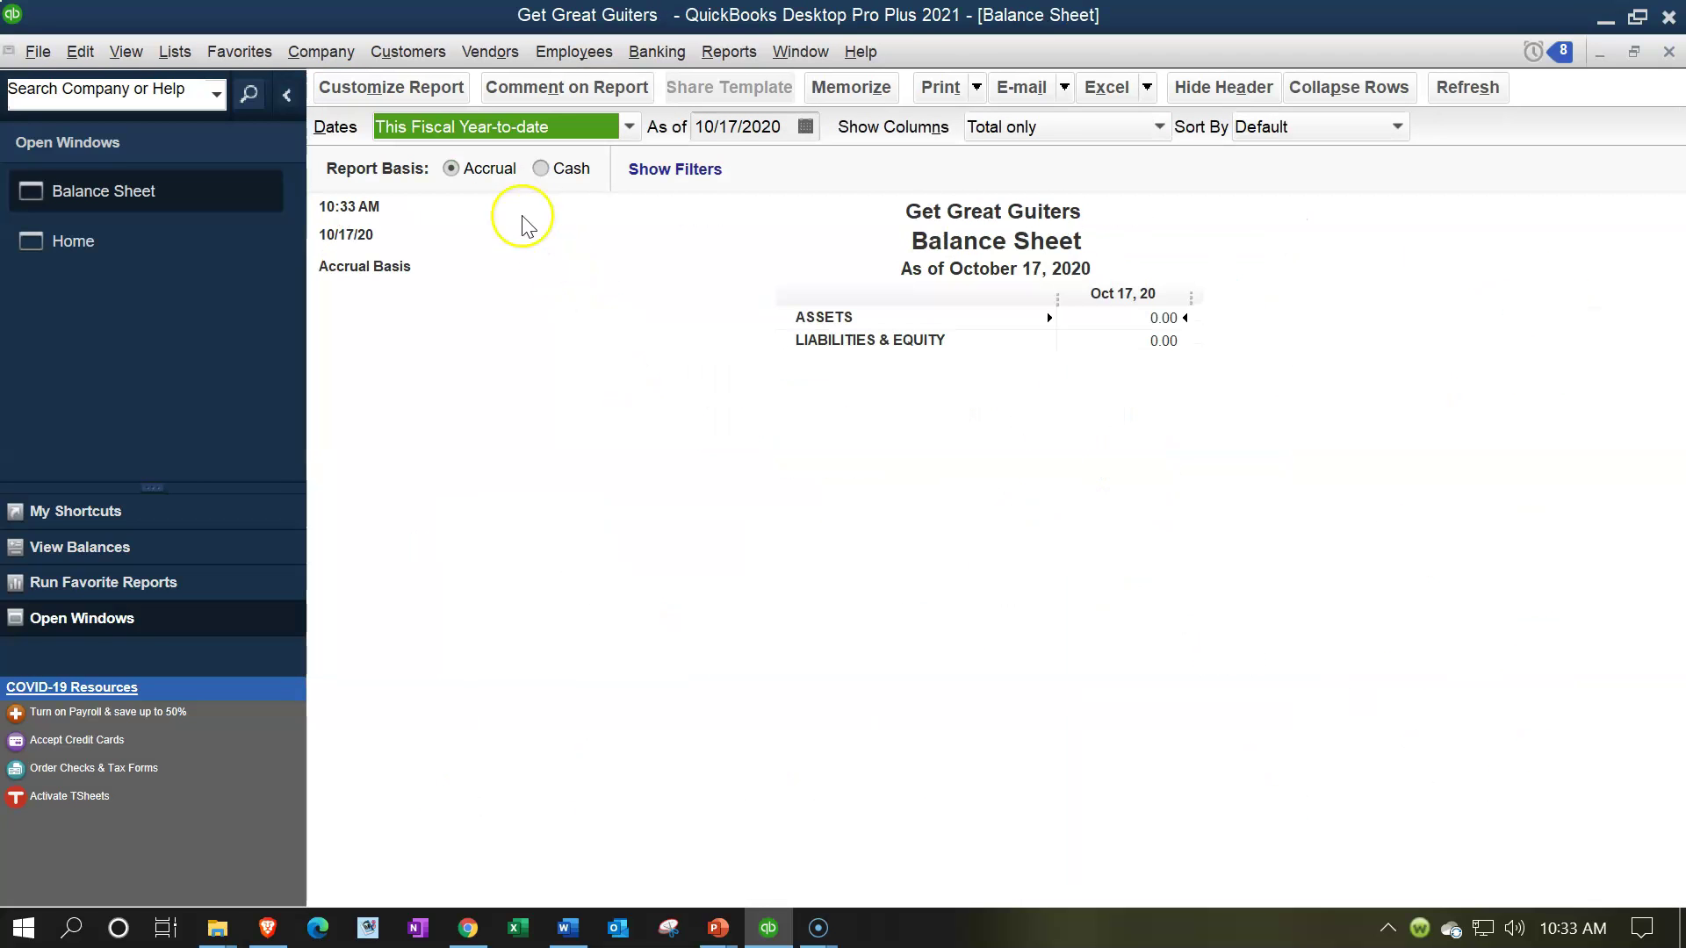
pyautogui.click(419, 85)
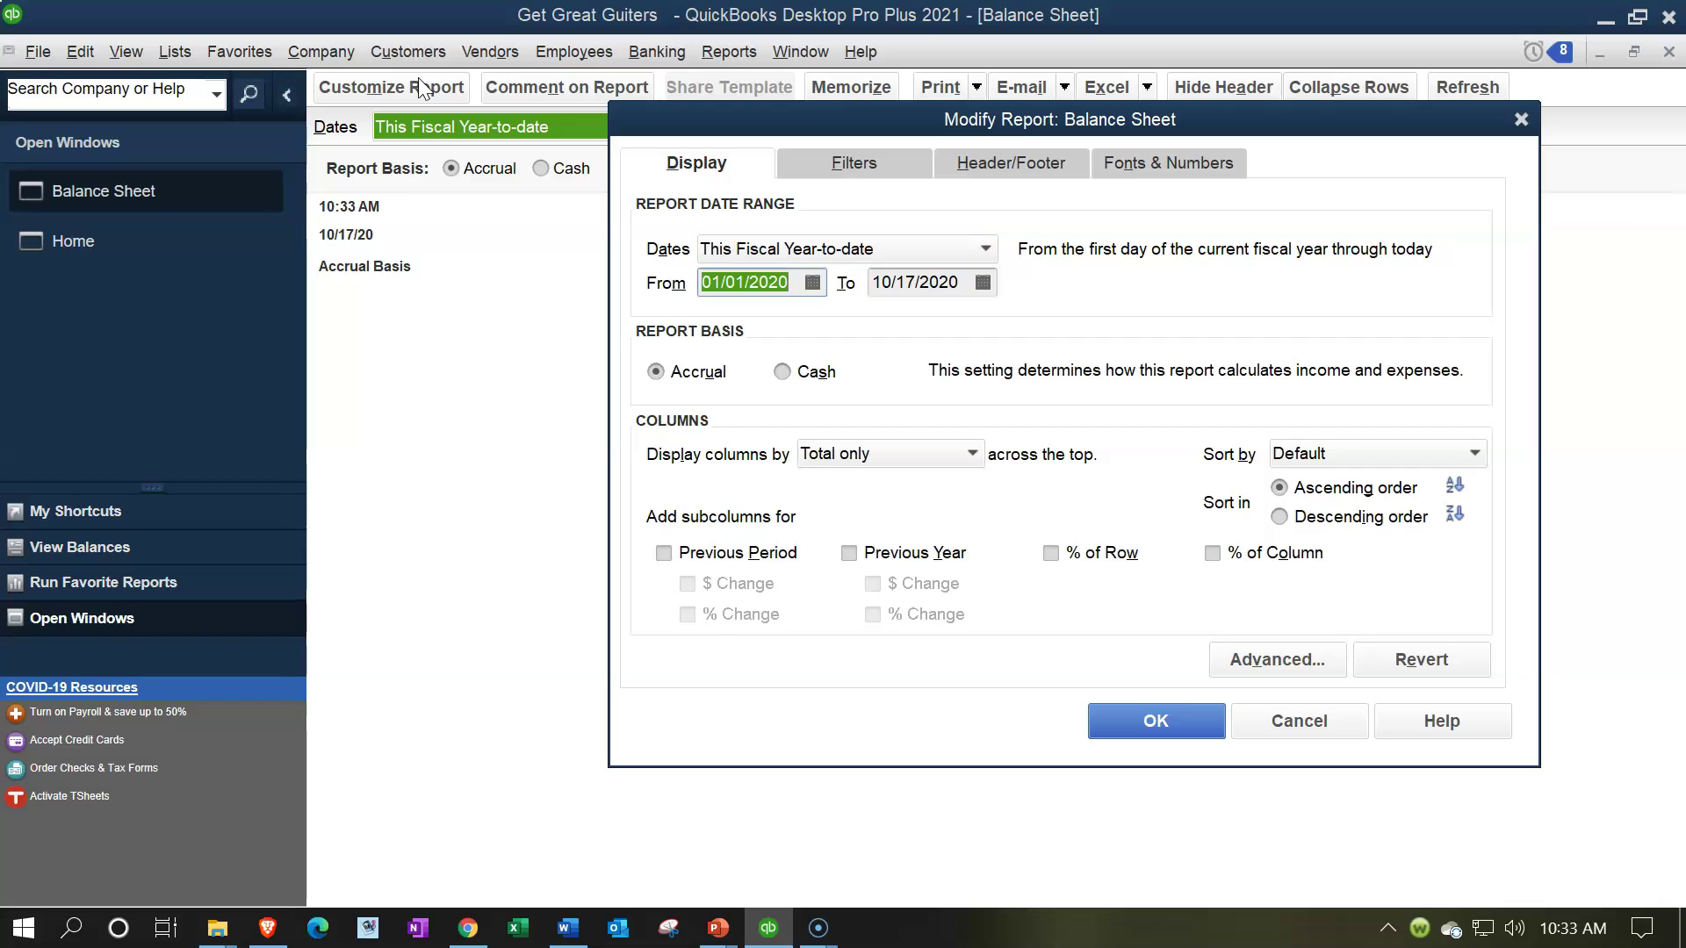
pyautogui.write('01012021')
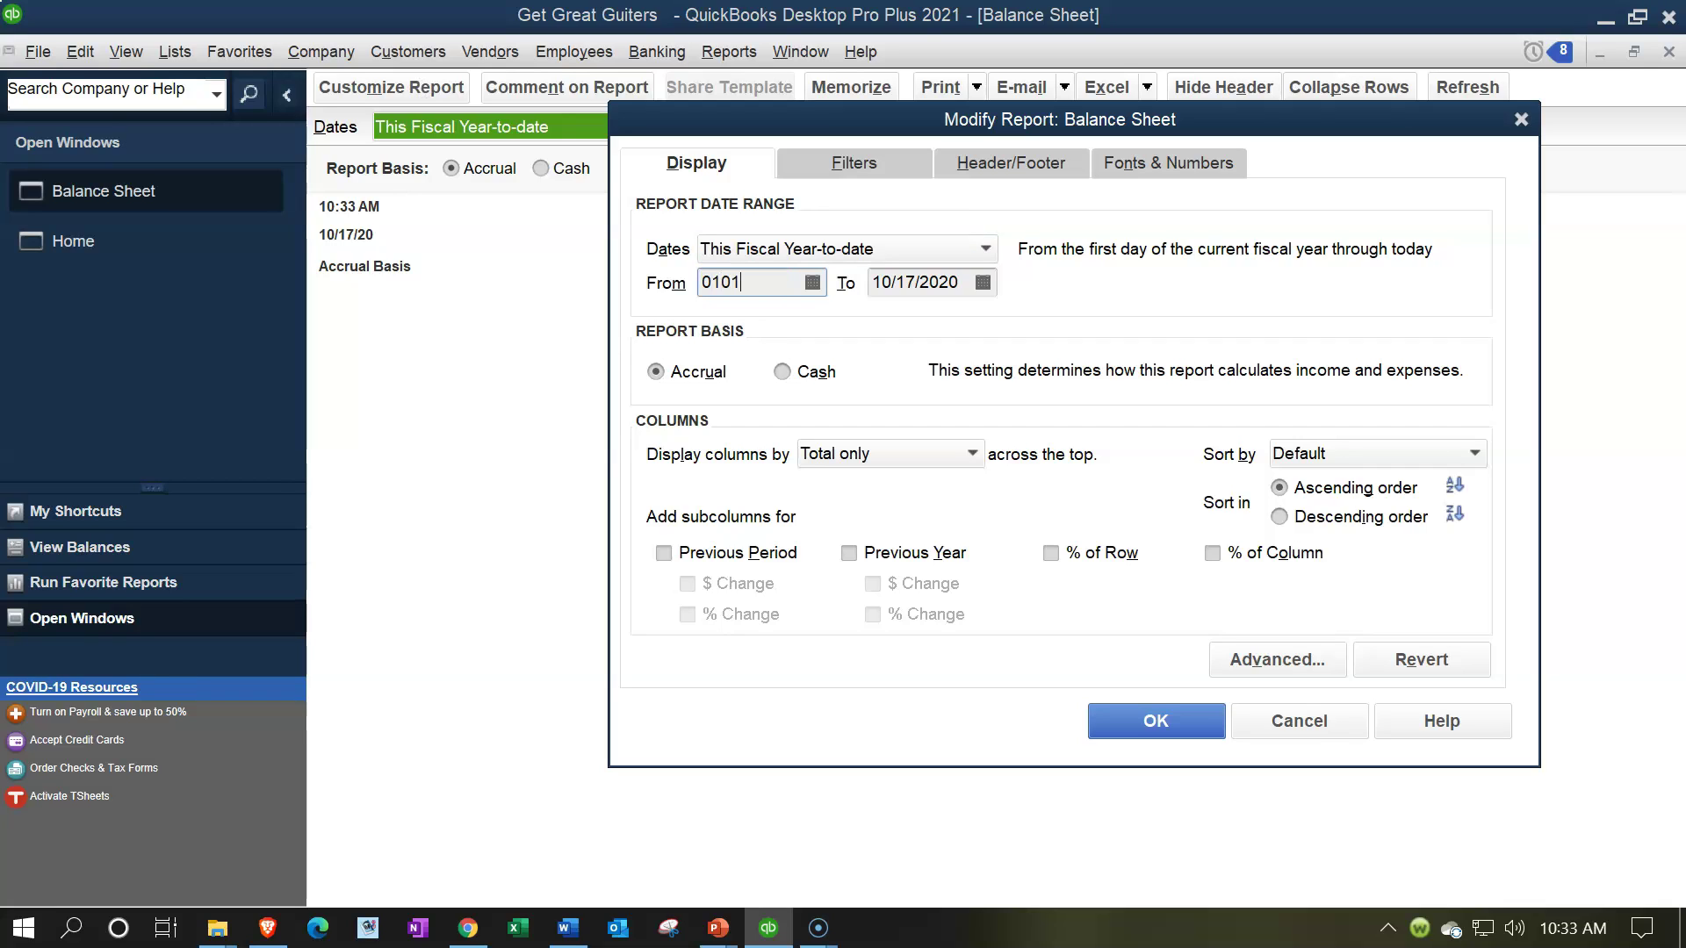
pyautogui.press('Tab')
pyautogui.write('02/28/2021')
pyautogui.press('Tab')
pyautogui.click(1123, 719)
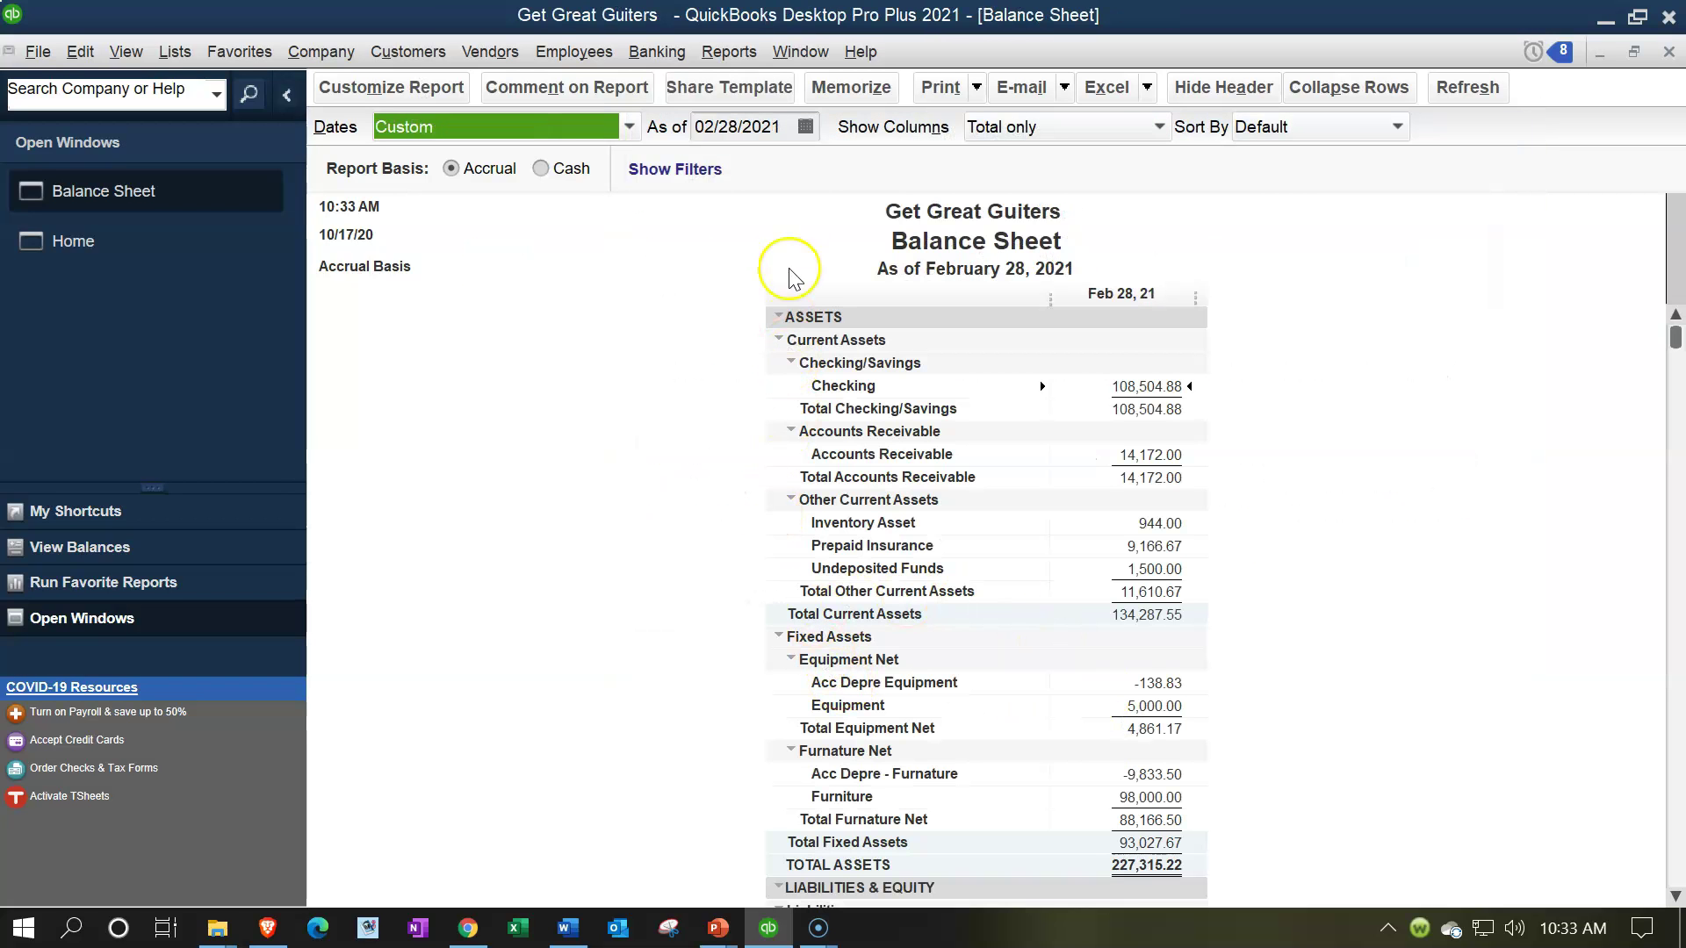
# - Run the Profit & Loss Standard report for 01/01/2021 through 02/28/2021 and drill into the Sales amount's transaction detail
pyautogui.click(728, 55)
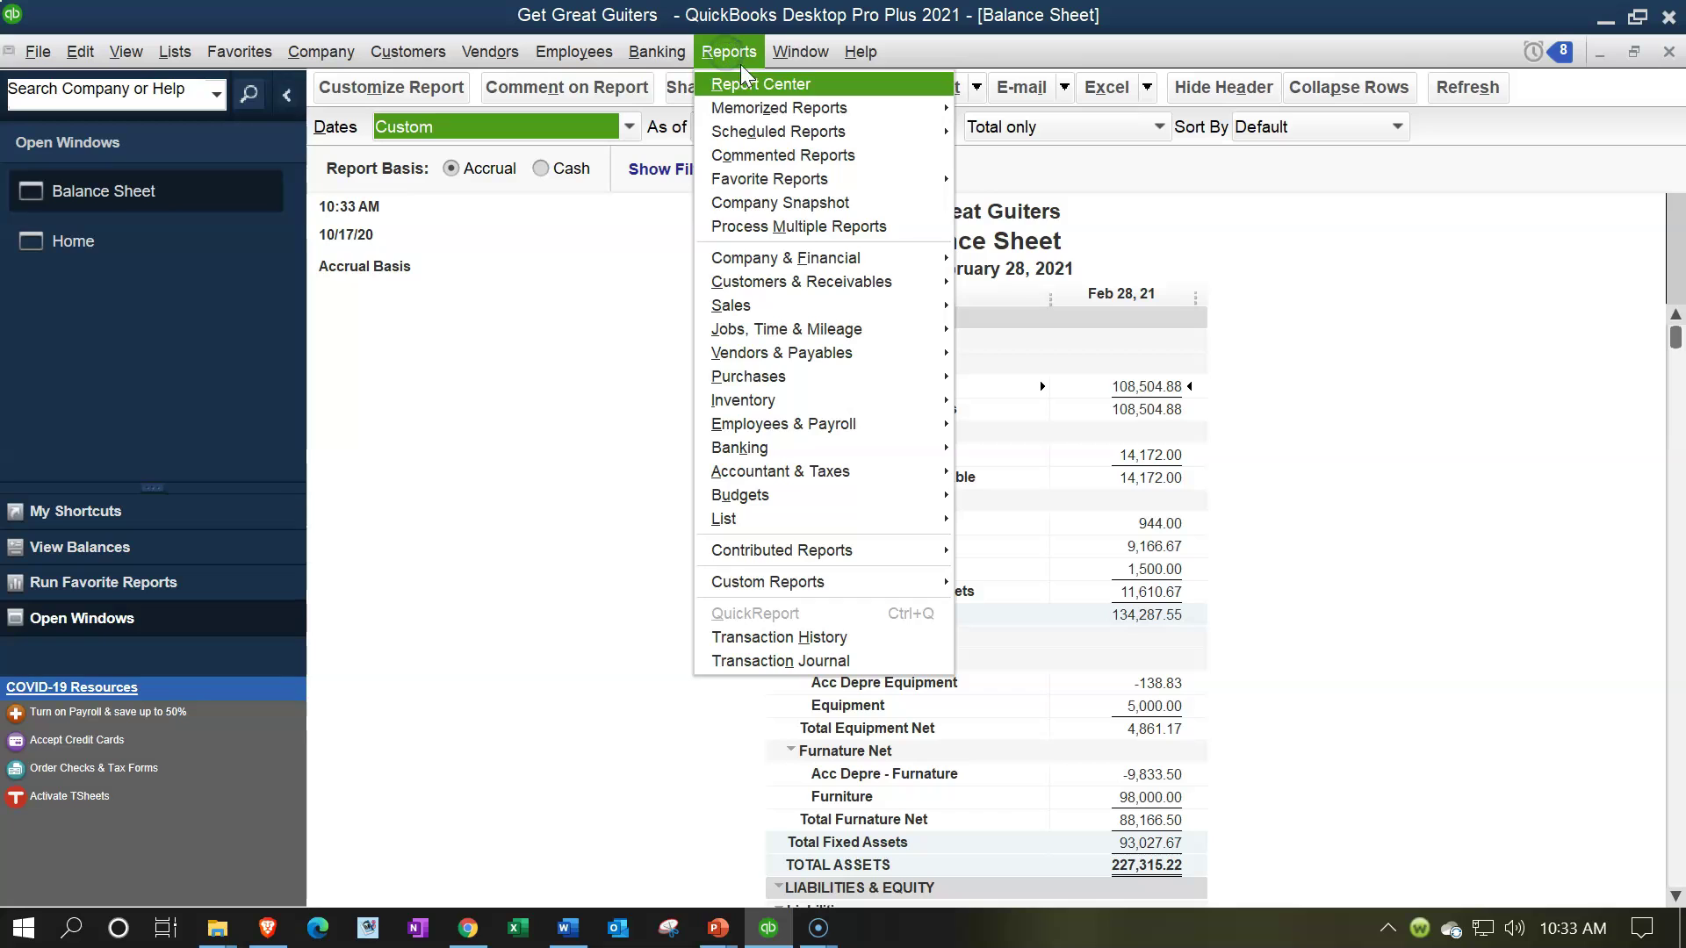
pyautogui.moveTo(813, 257)
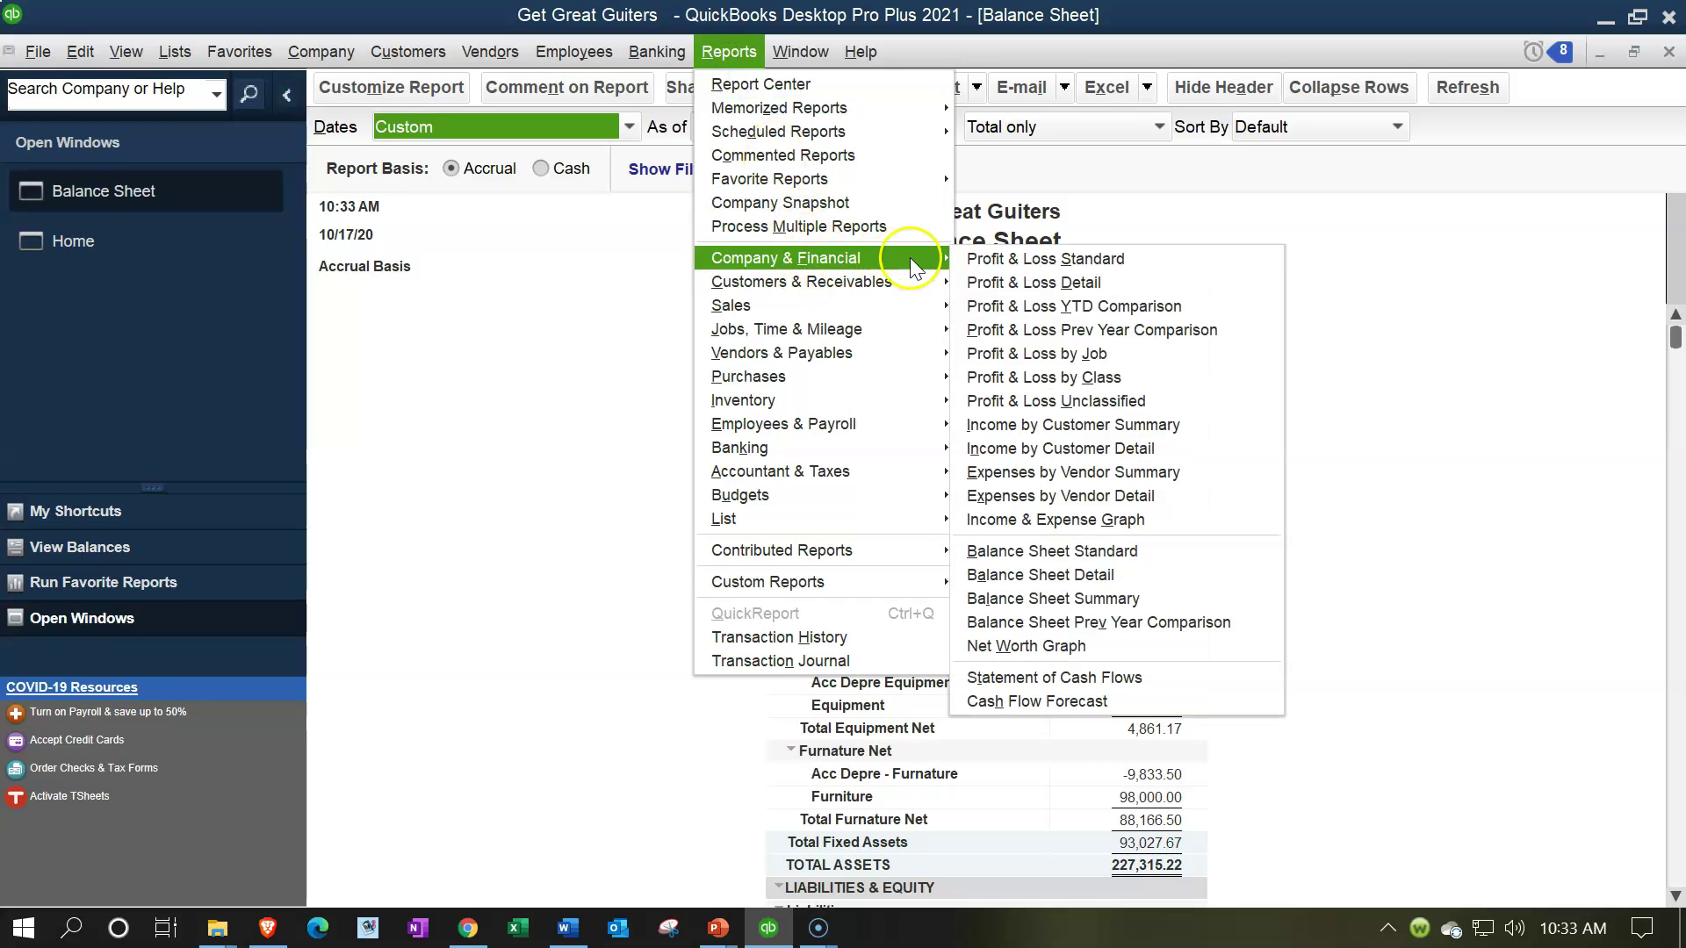
pyautogui.click(973, 260)
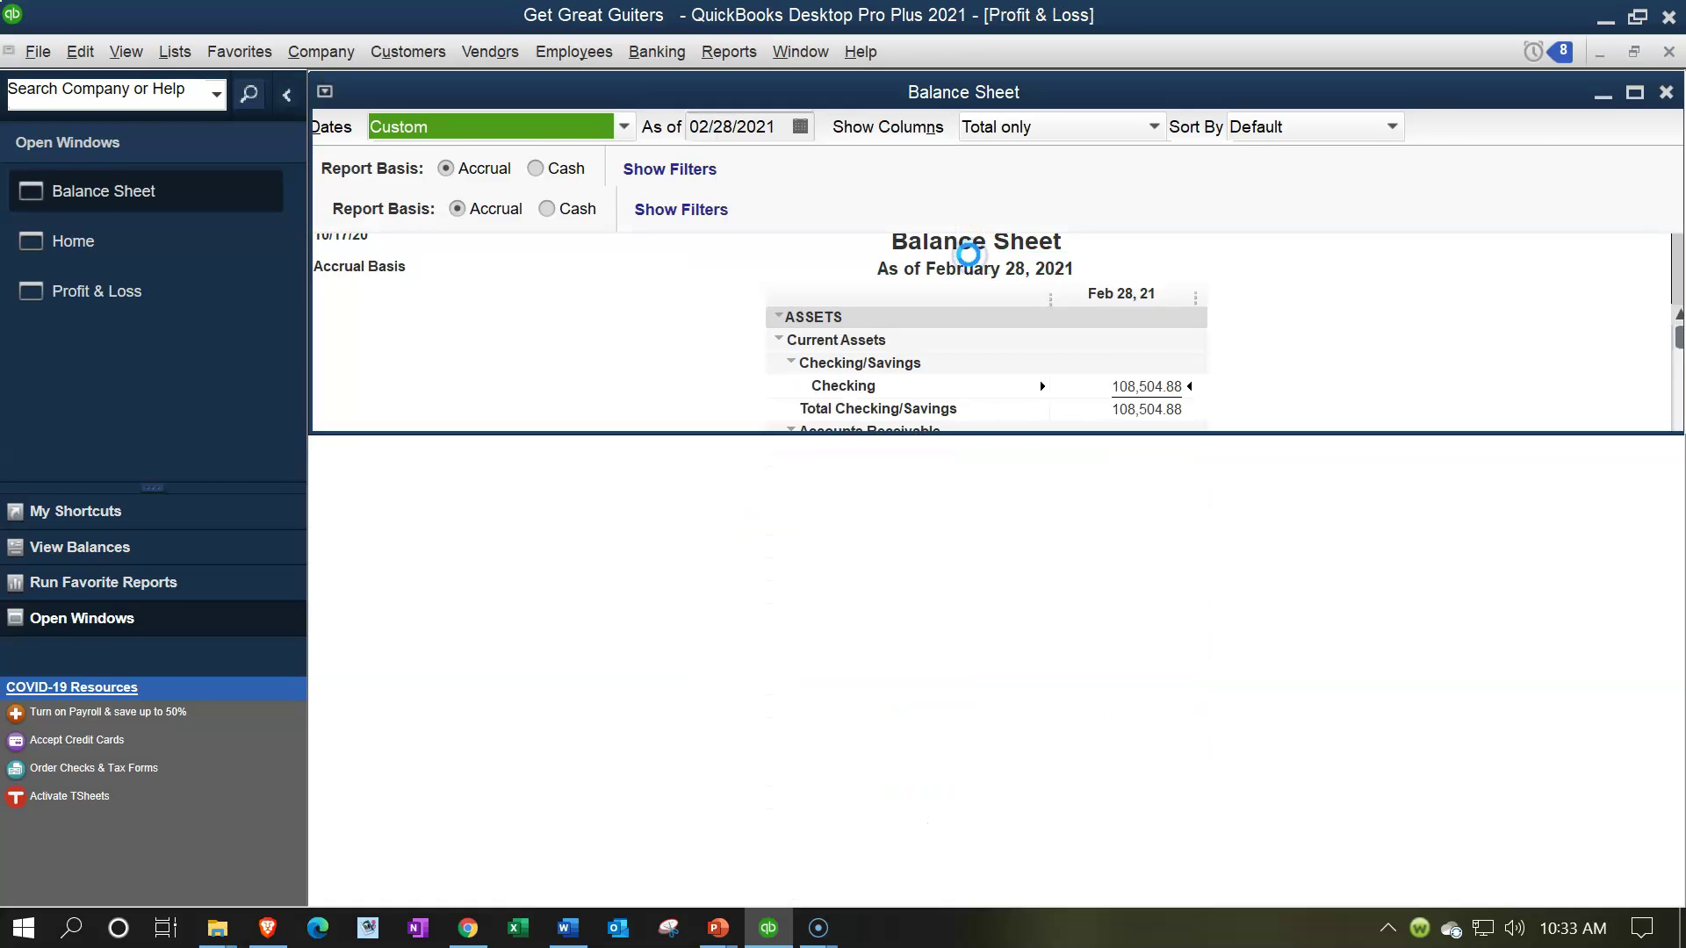
pyautogui.write('01012021')
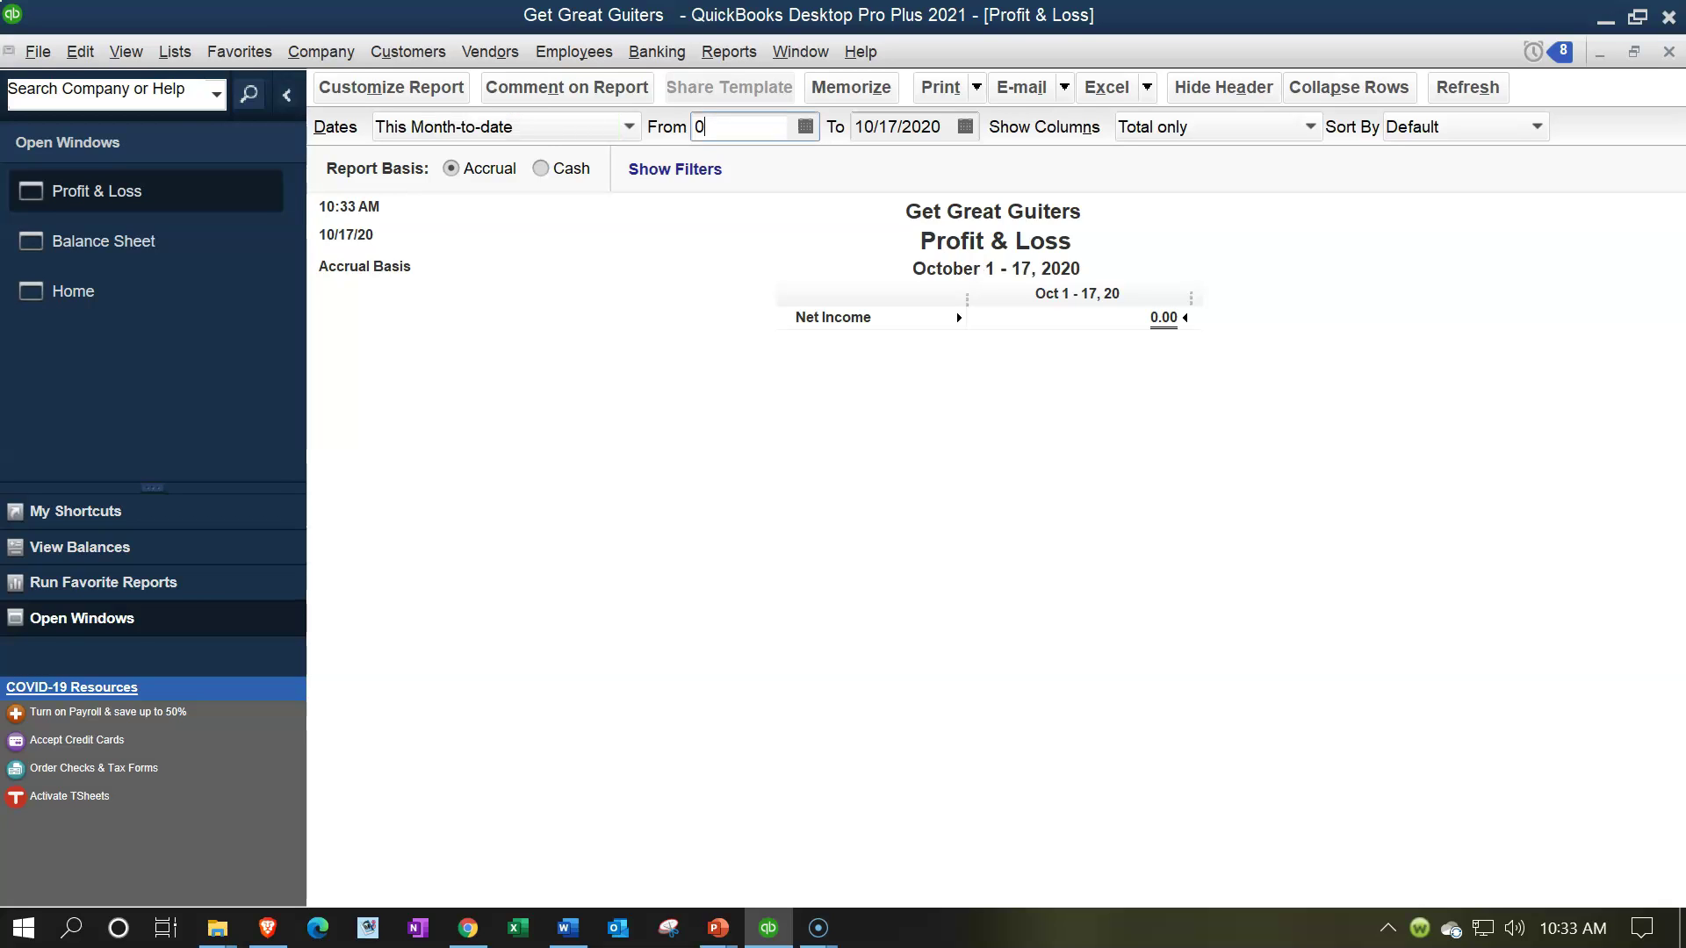
pyautogui.press('Tab')
pyautogui.write('02/28/2021')
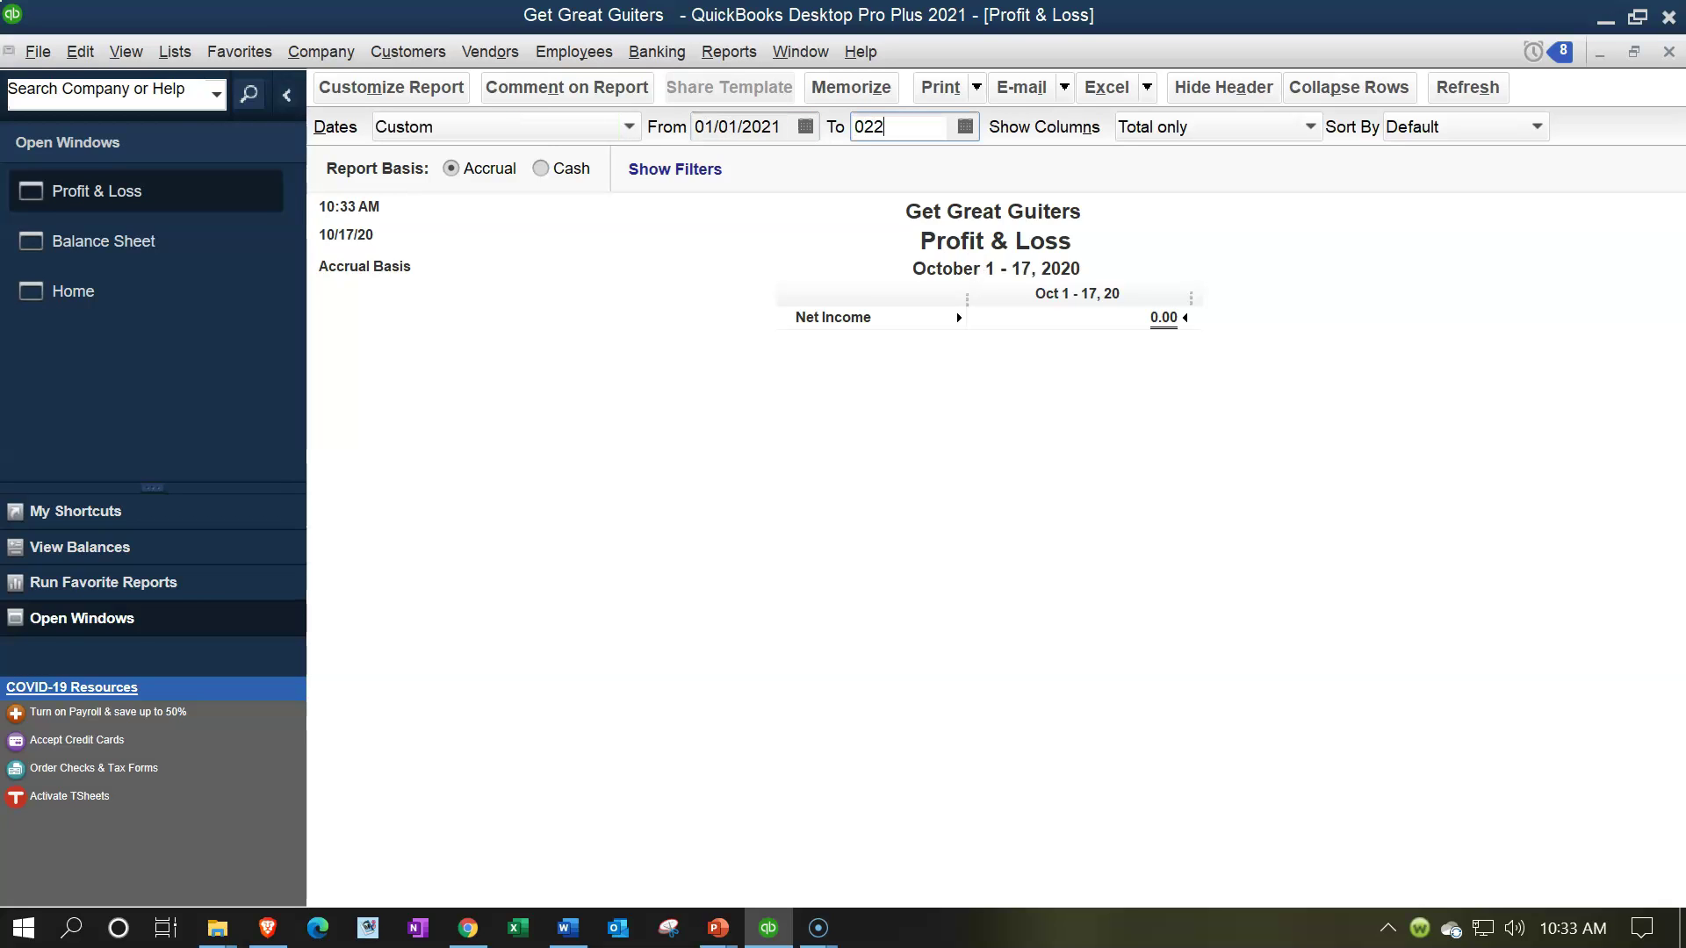
pyautogui.press('Tab')
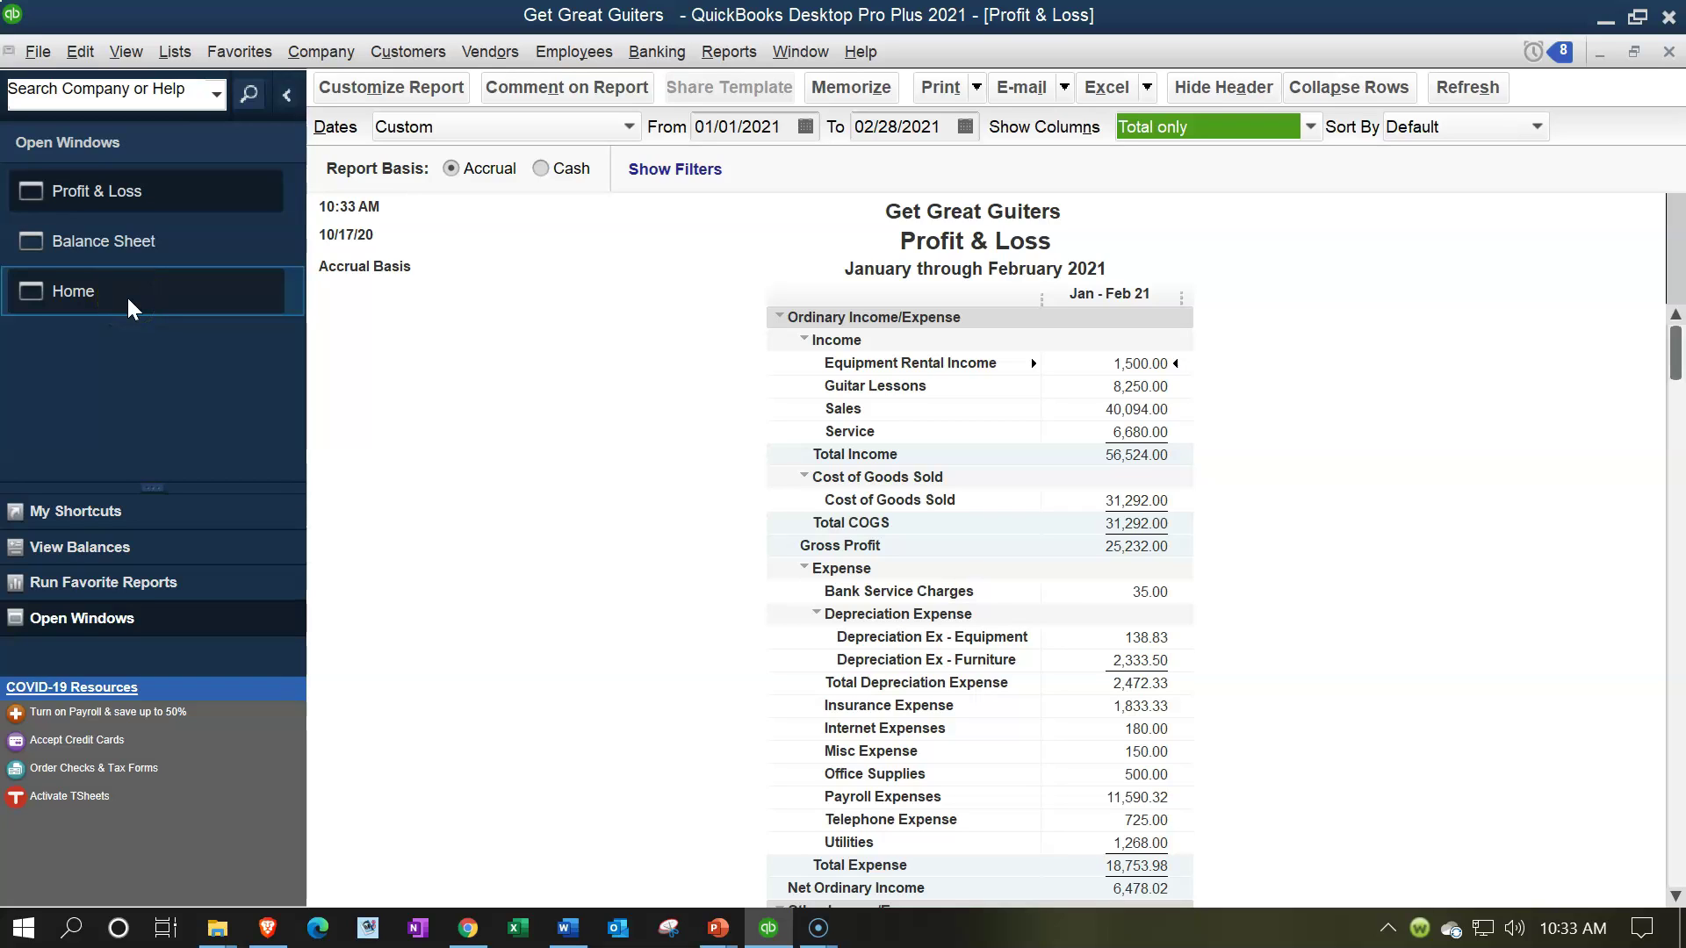
pyautogui.doubleClick(1141, 409)
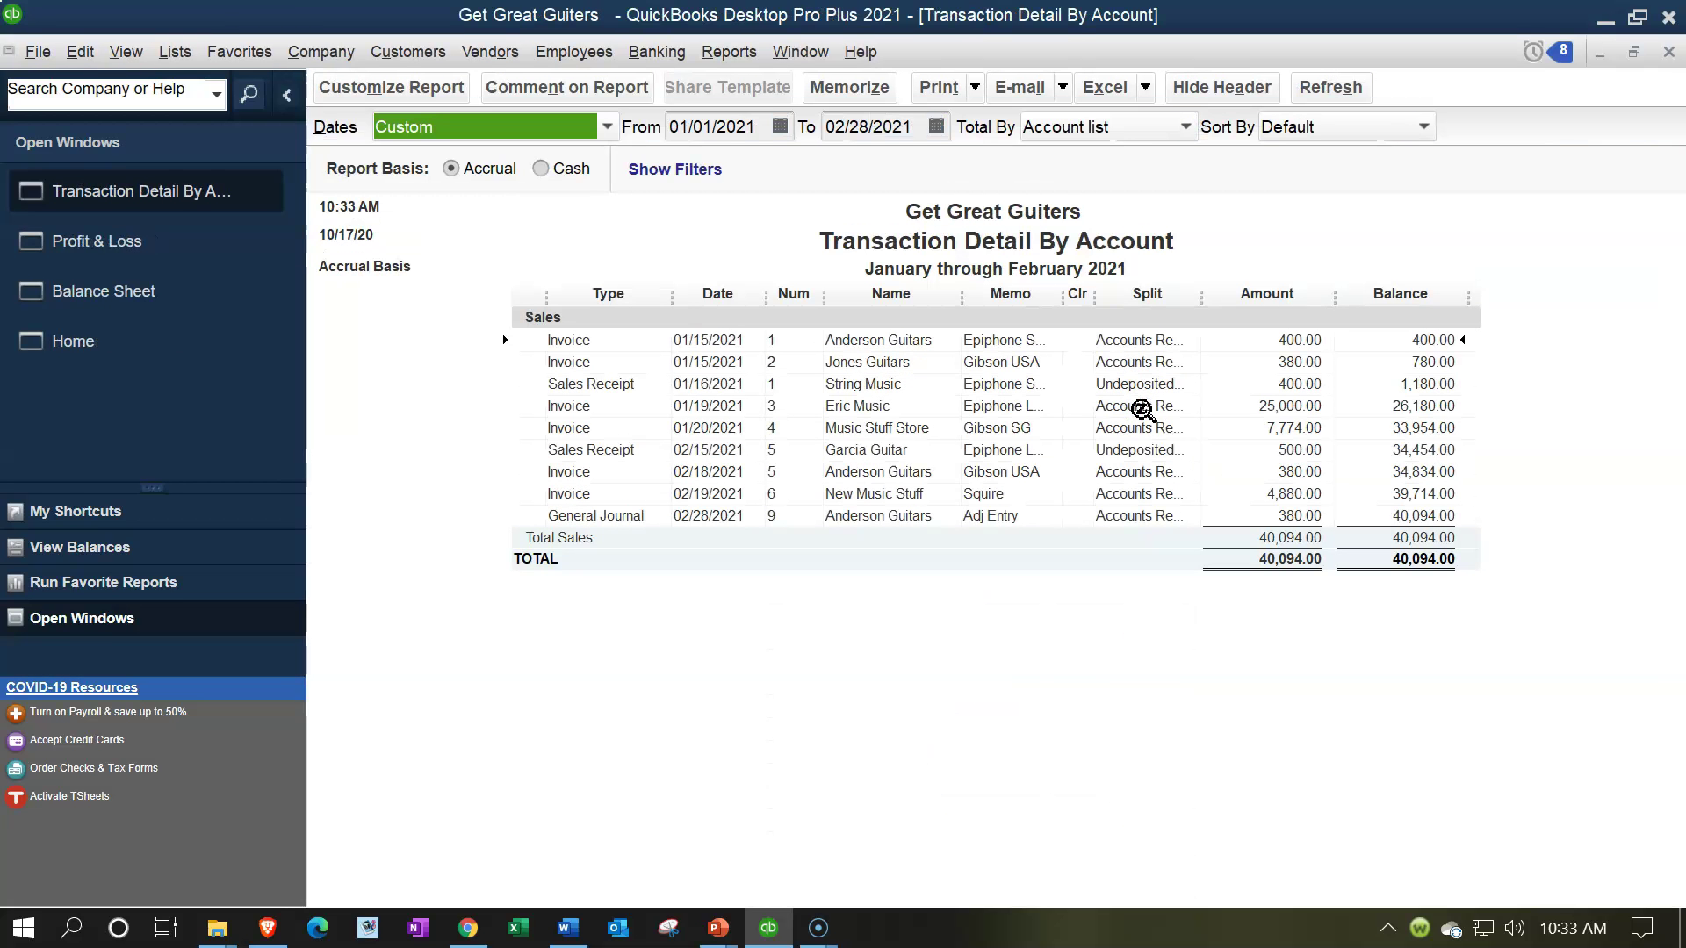
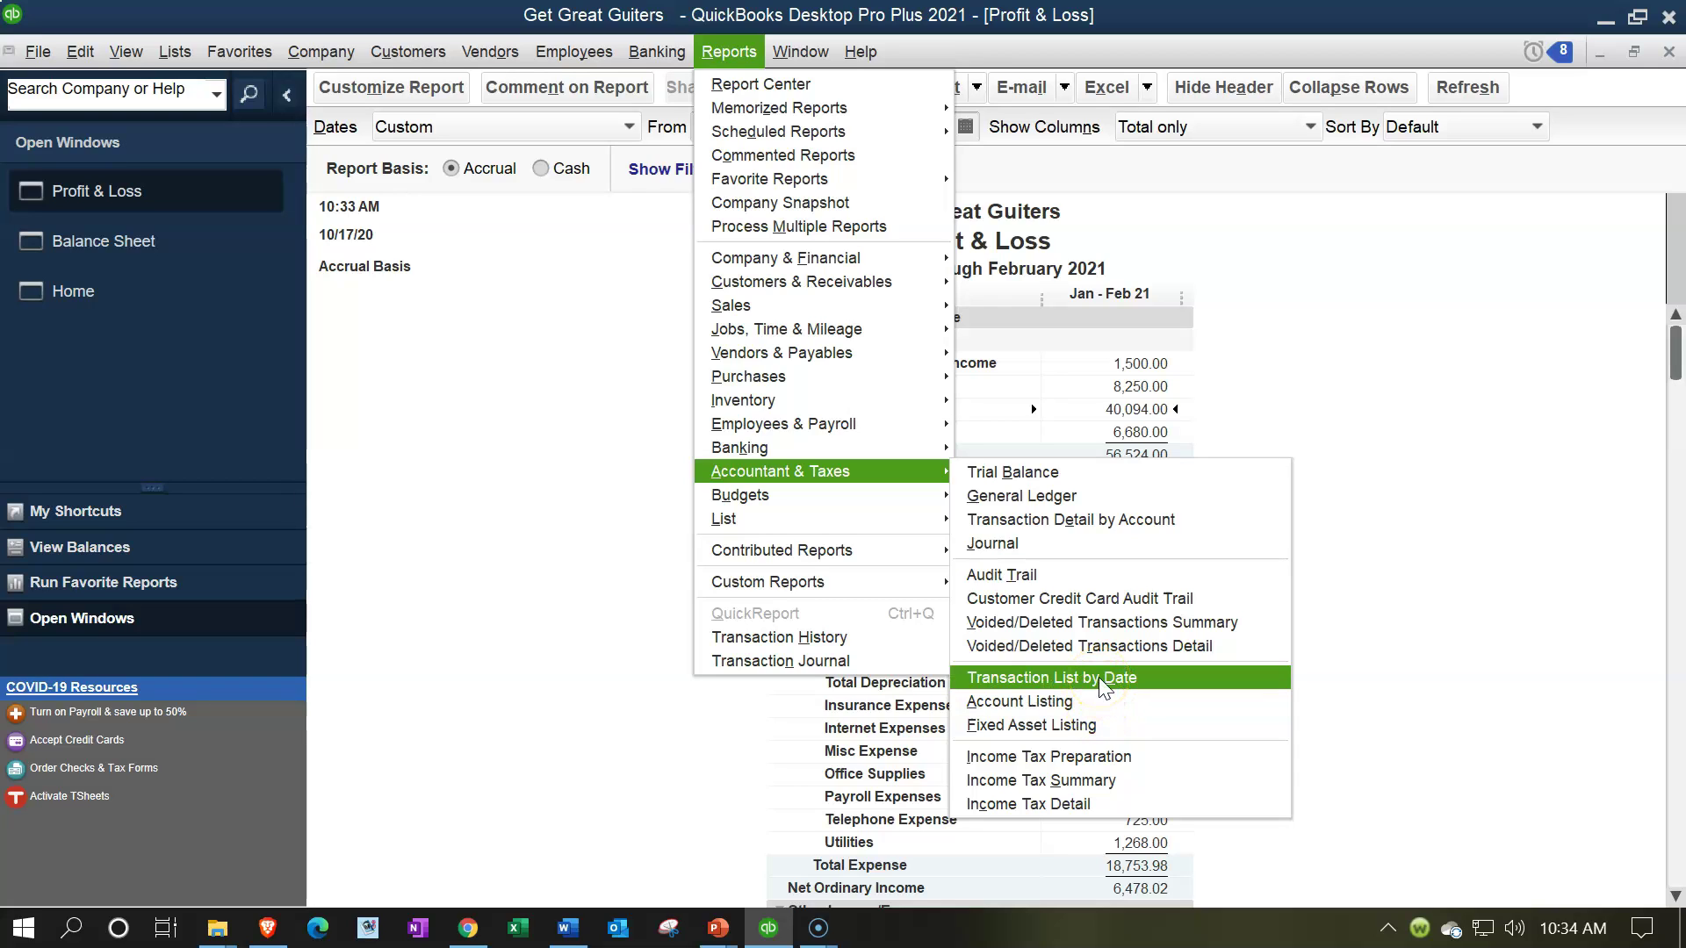
# - Open the Report Center, maximize it and display the Accountant & Taxes reports
pyautogui.click(727, 87)
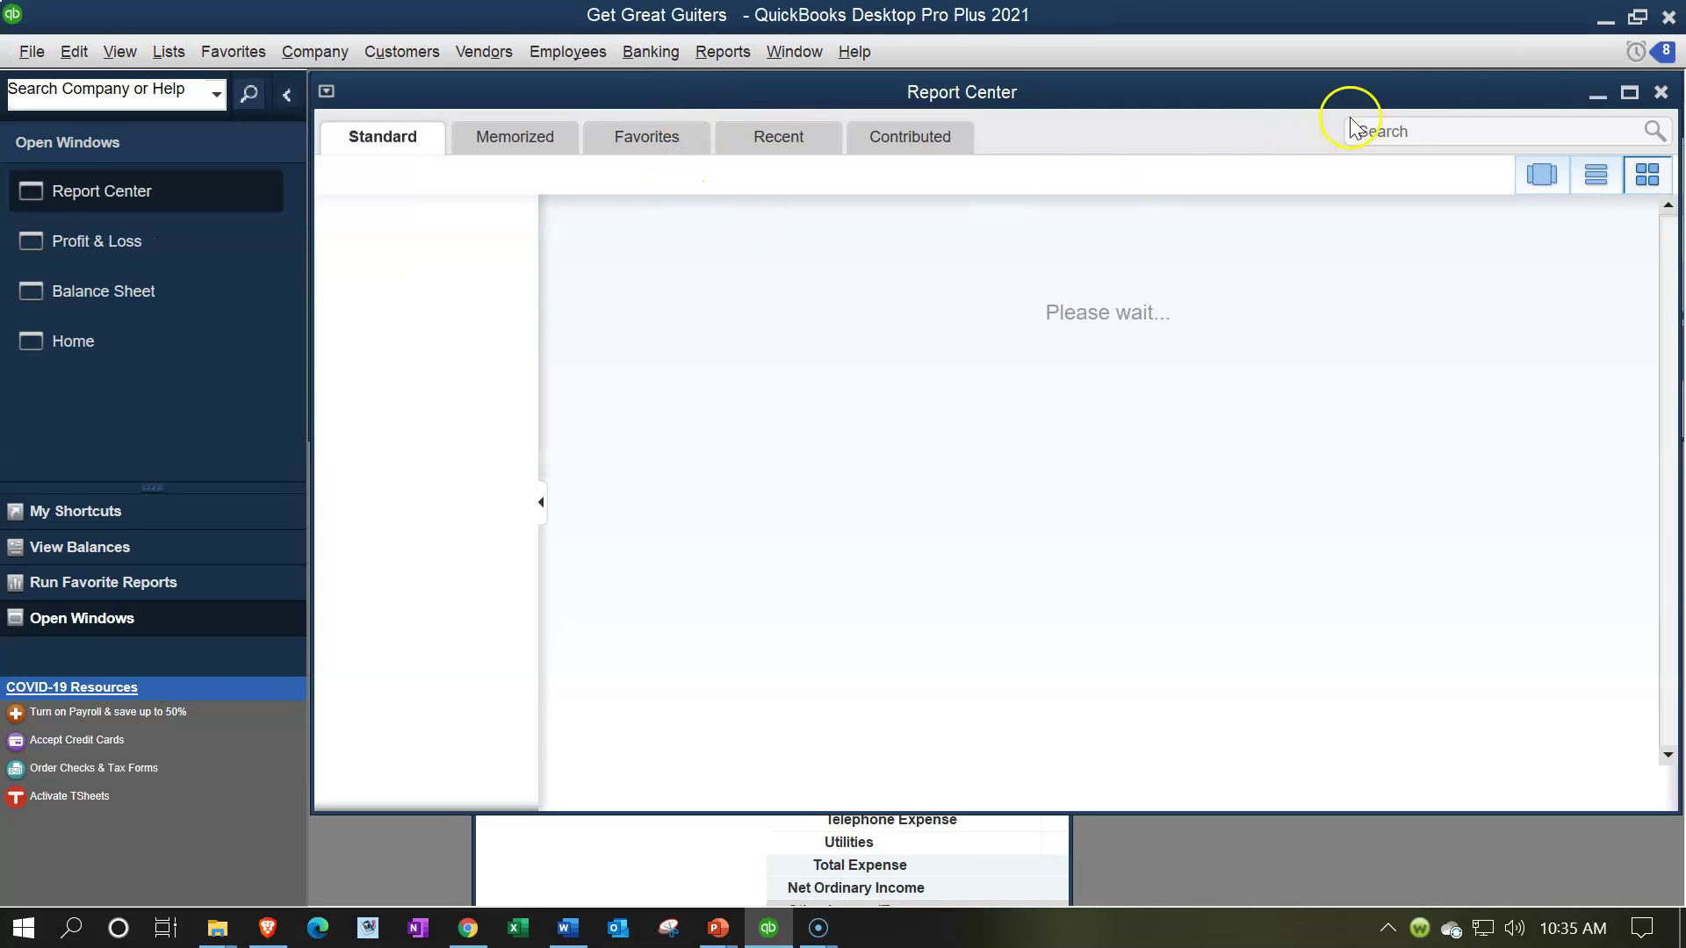
pyautogui.click(1629, 92)
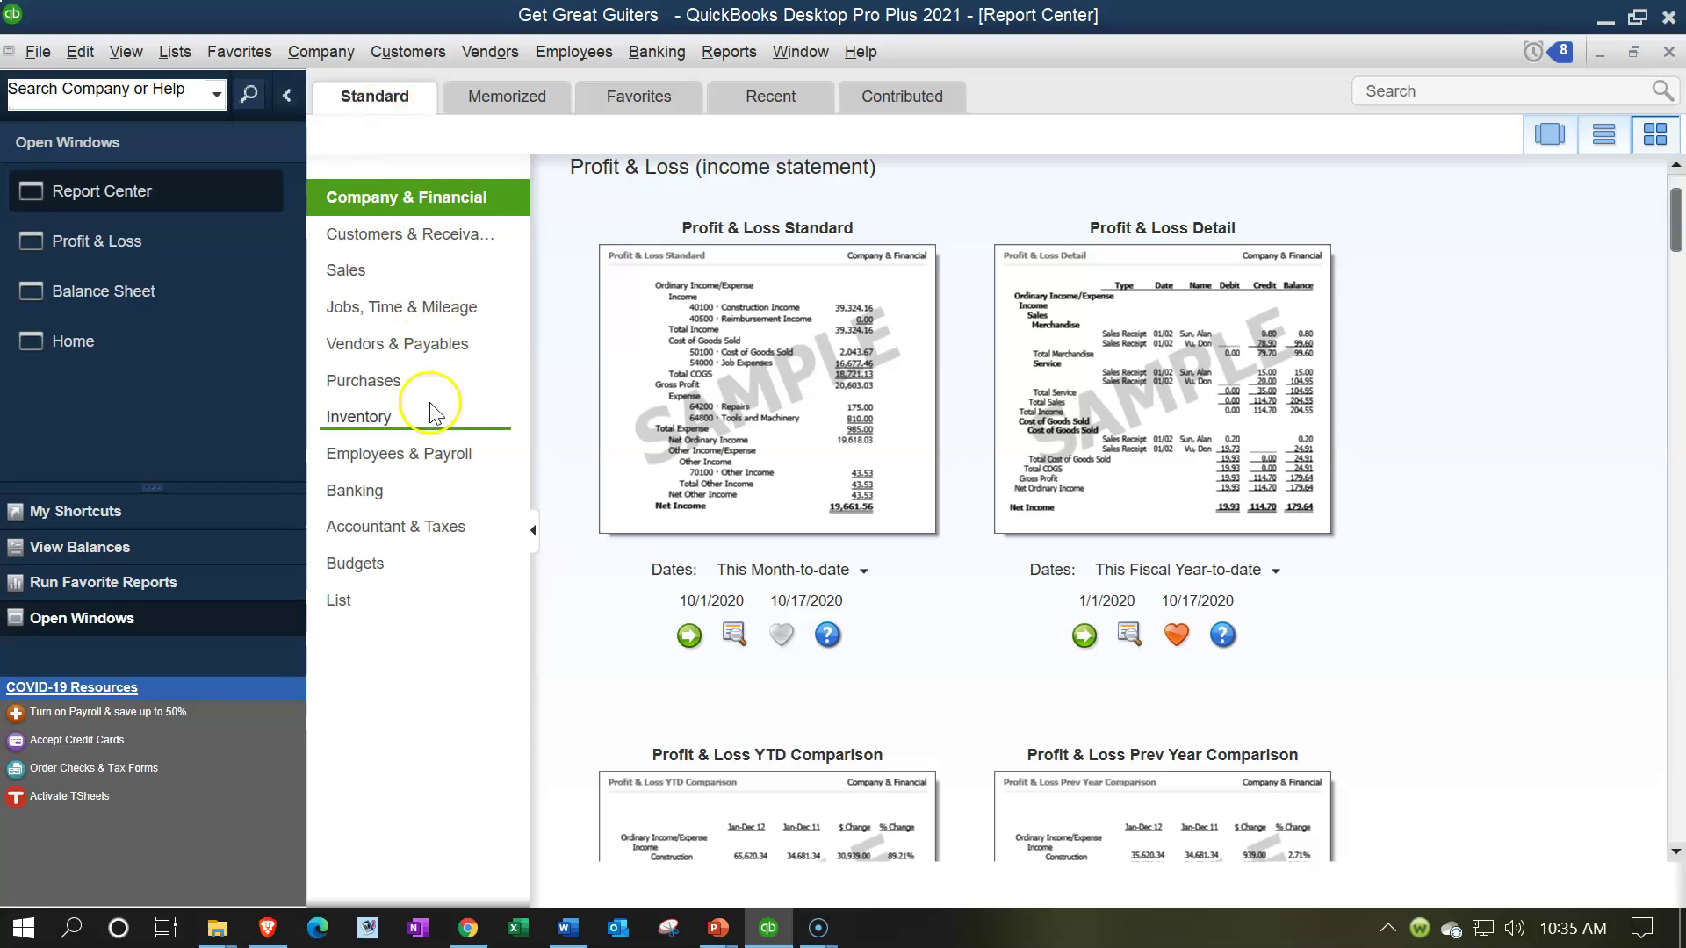
pyautogui.click(404, 527)
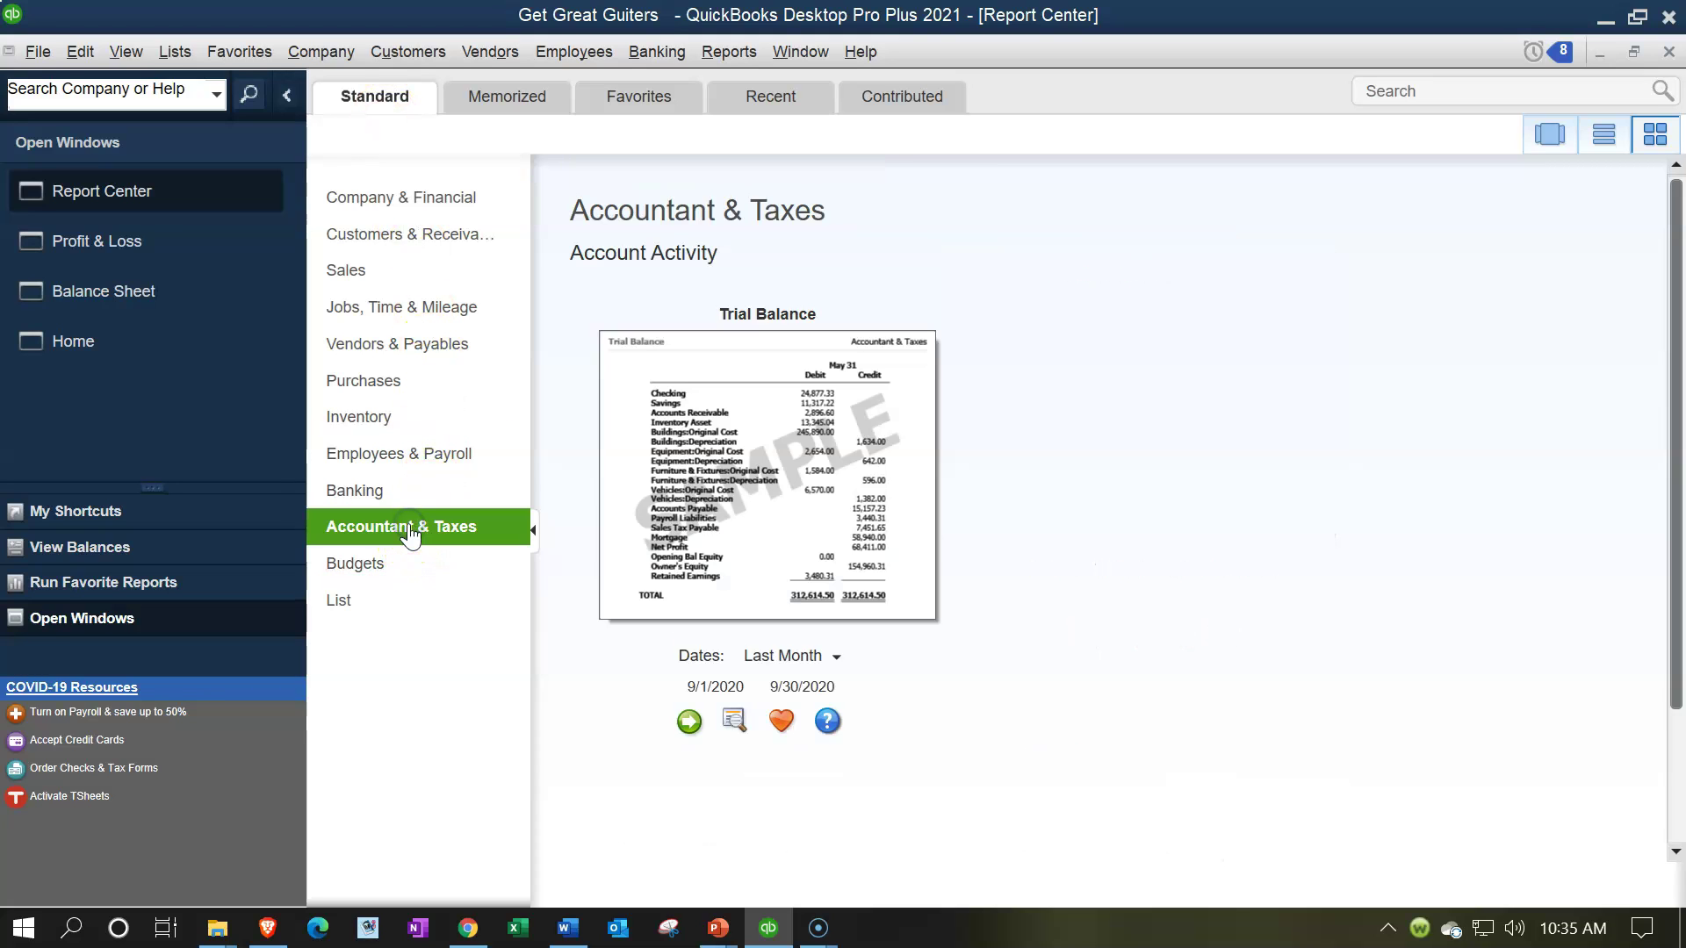
# - Find the Transaction List by Date report among the Accountant & Taxes reports and run it
pyautogui.scroll(-3, 1440, 523)
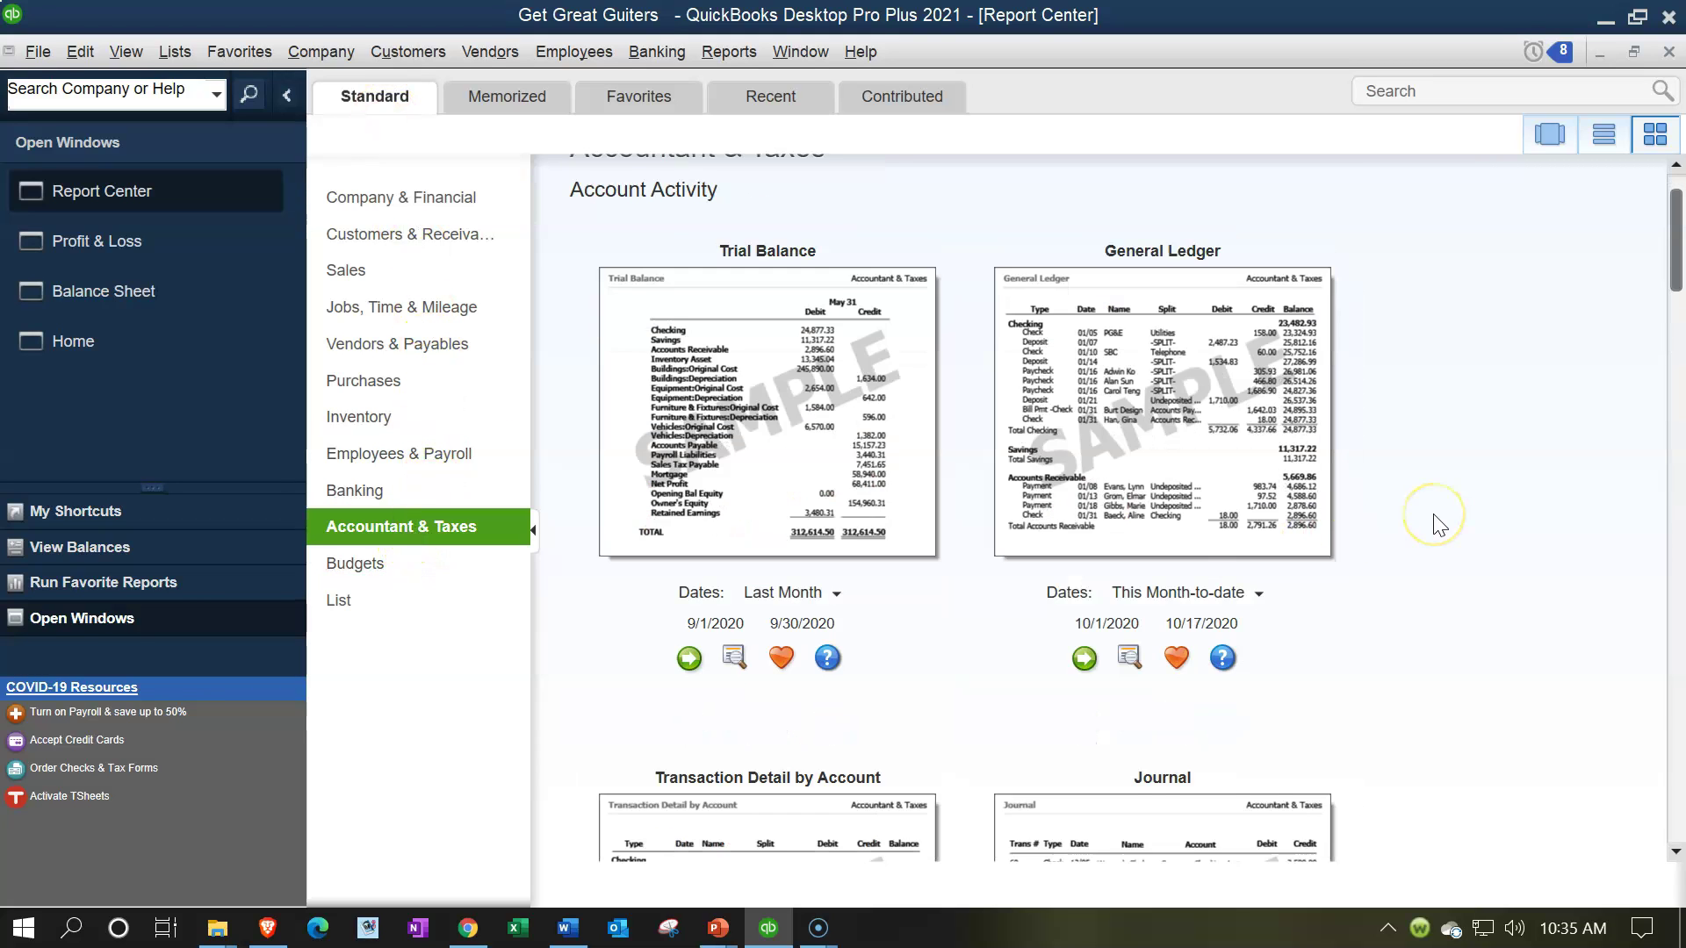
pyautogui.scroll(-3, 1325, 523)
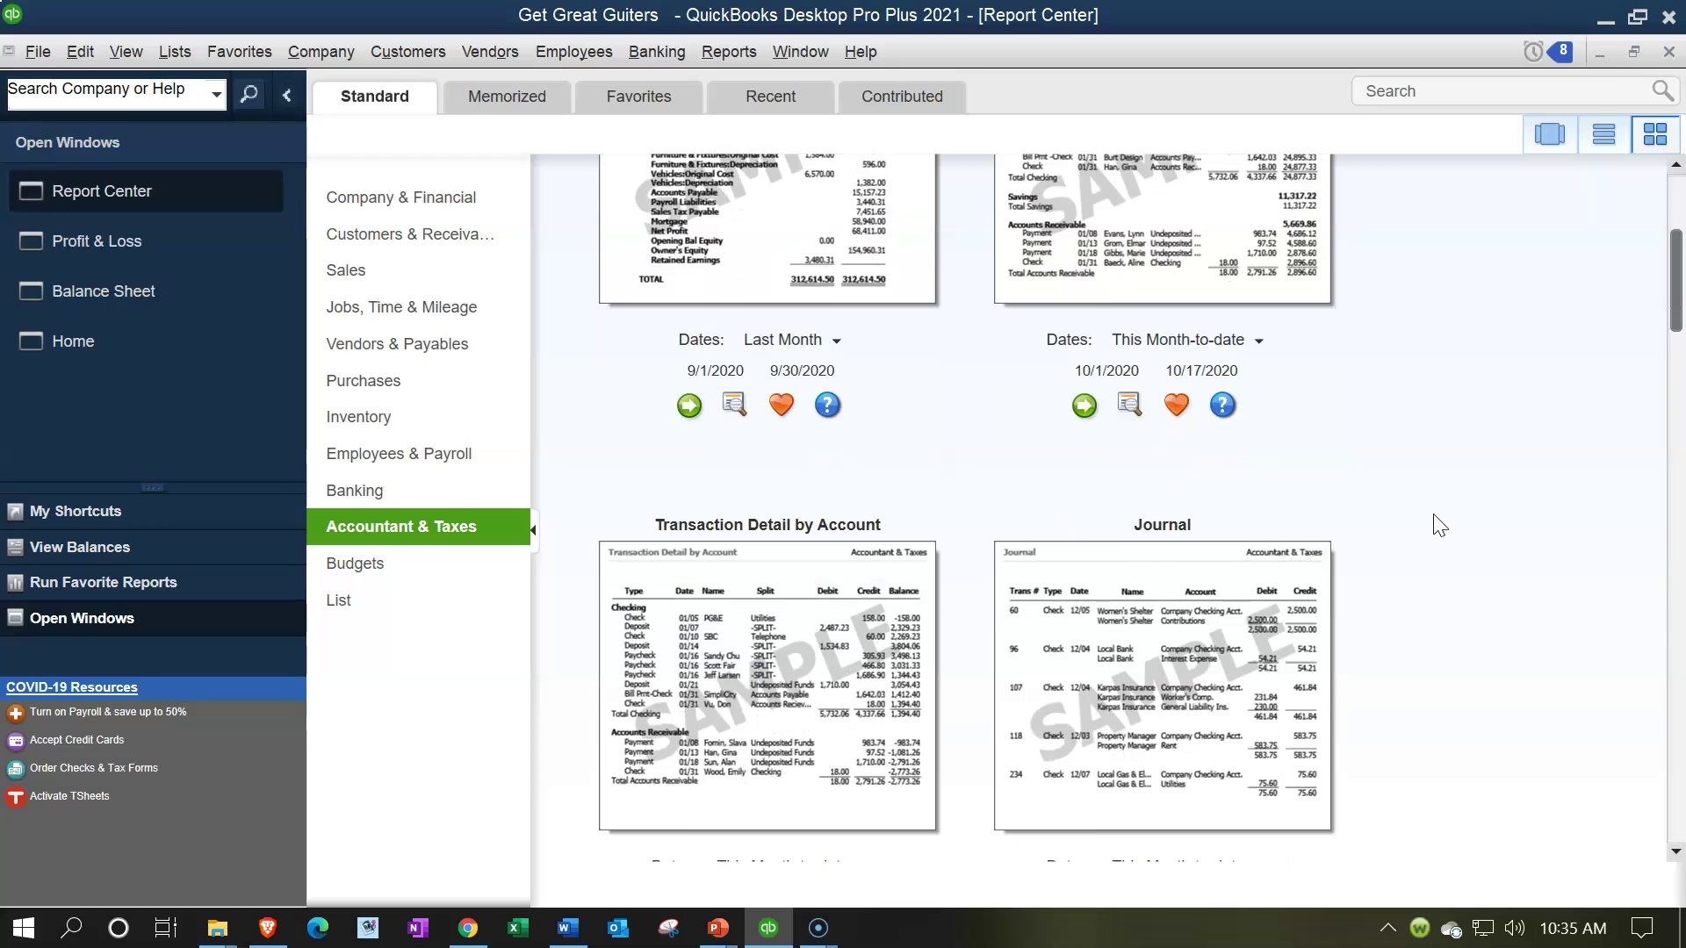
pyautogui.scroll(-4, 1418, 502)
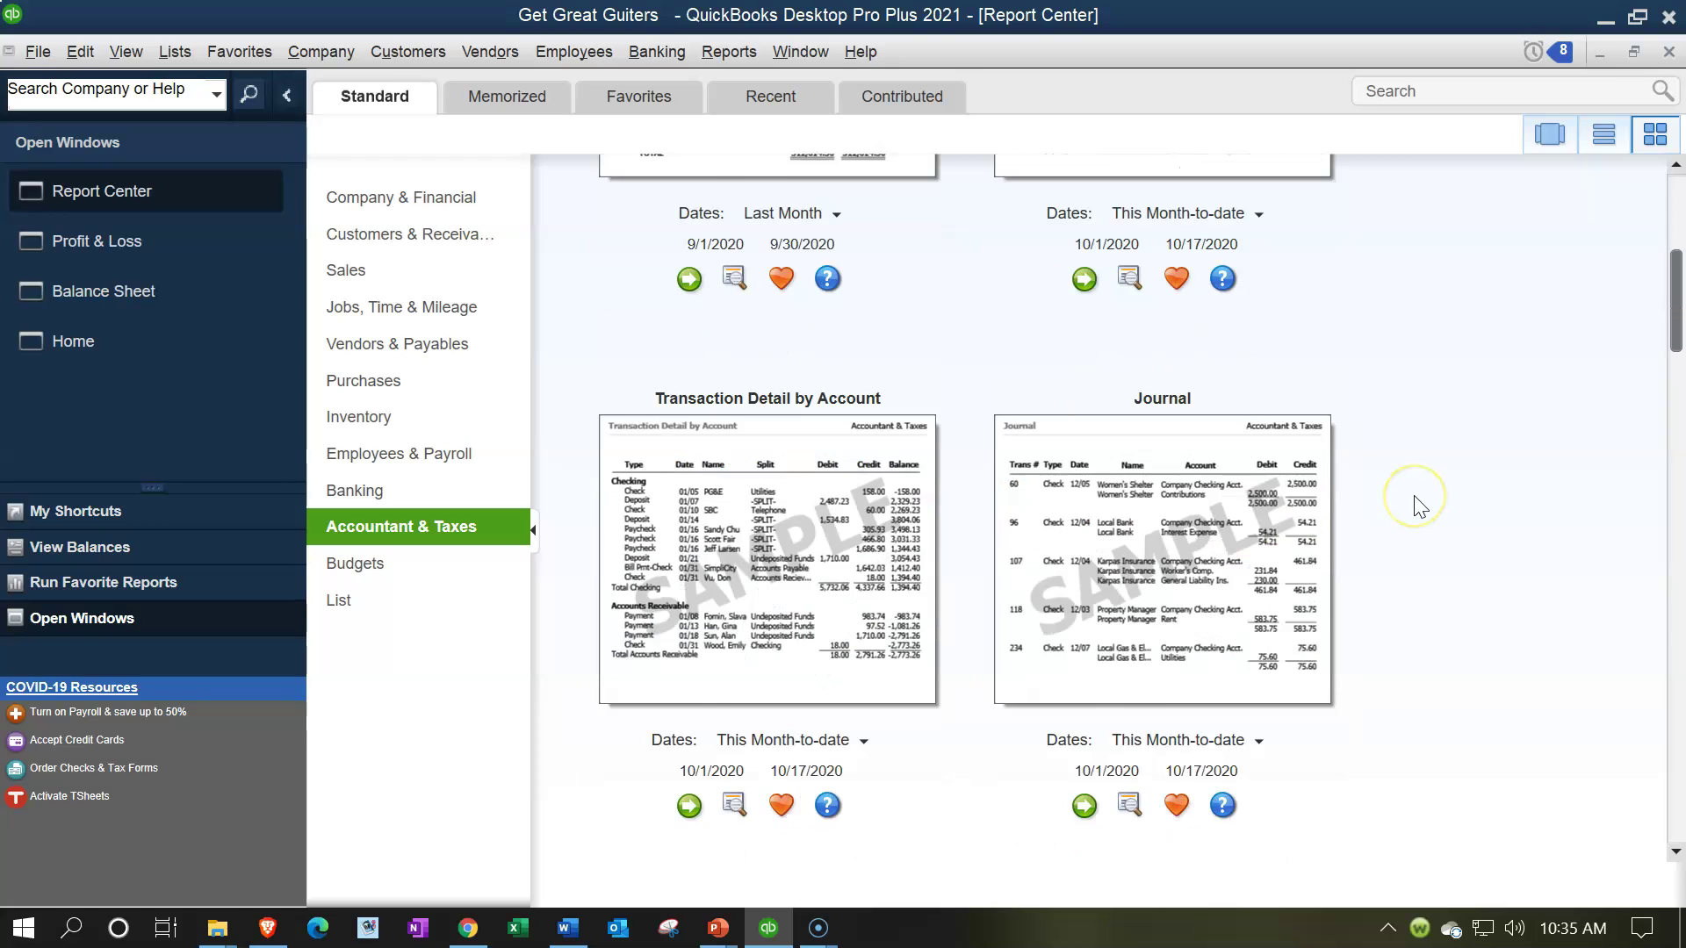
pyautogui.scroll(-8, 1420, 507)
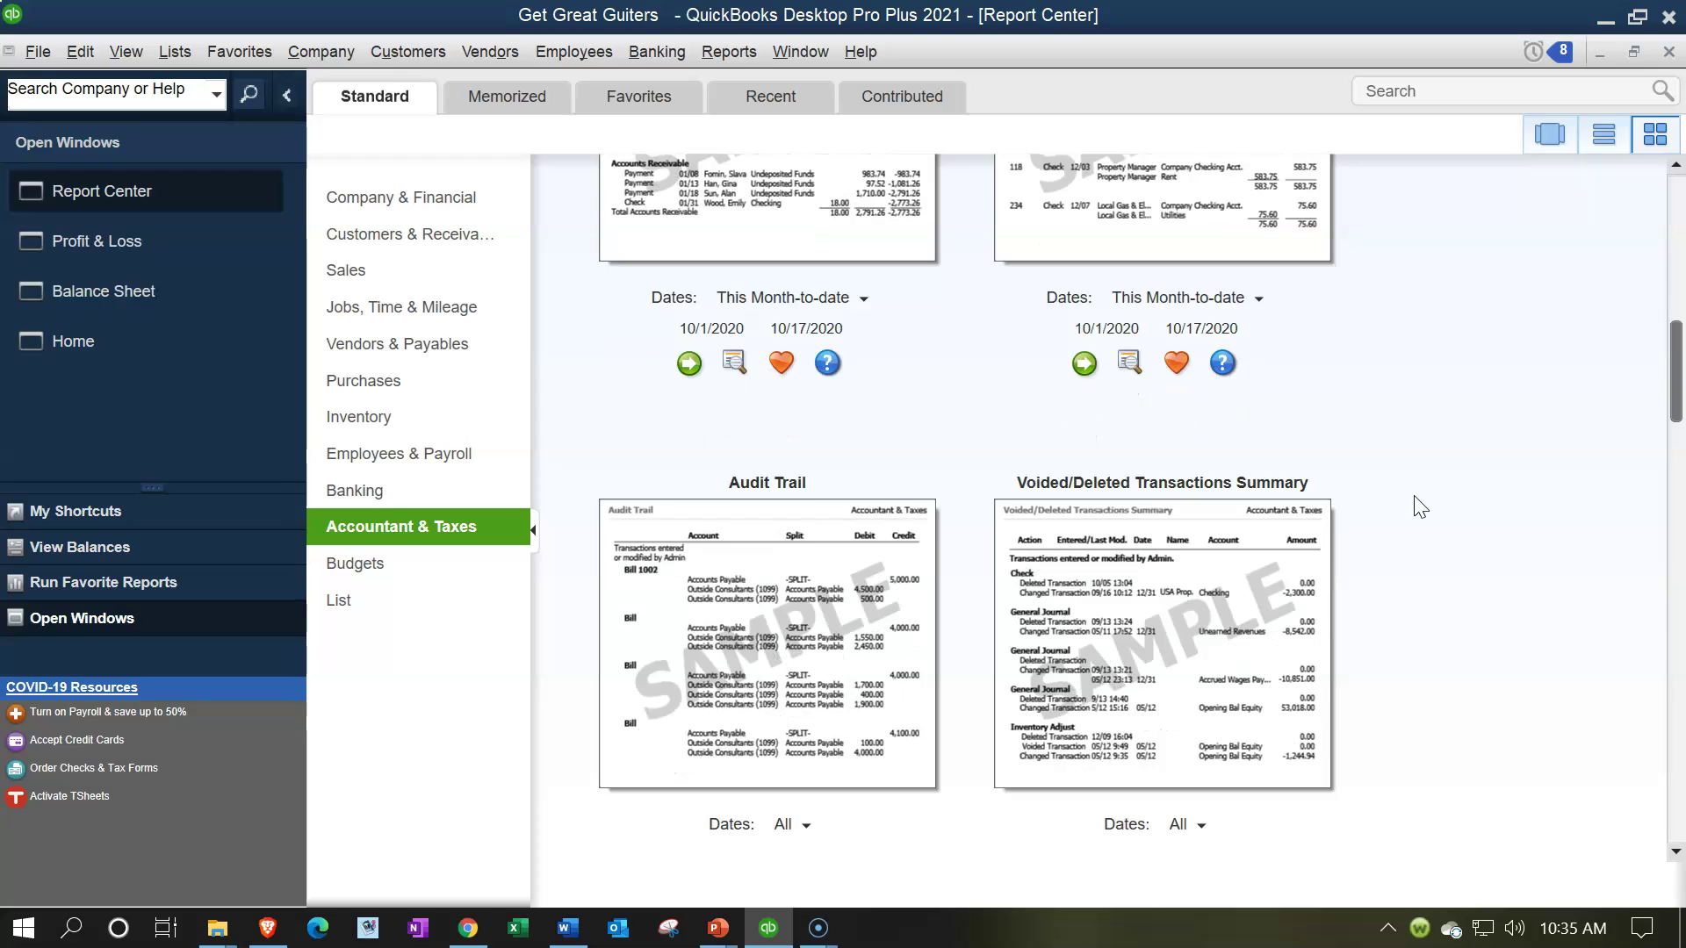
pyautogui.scroll(-5, 1420, 506)
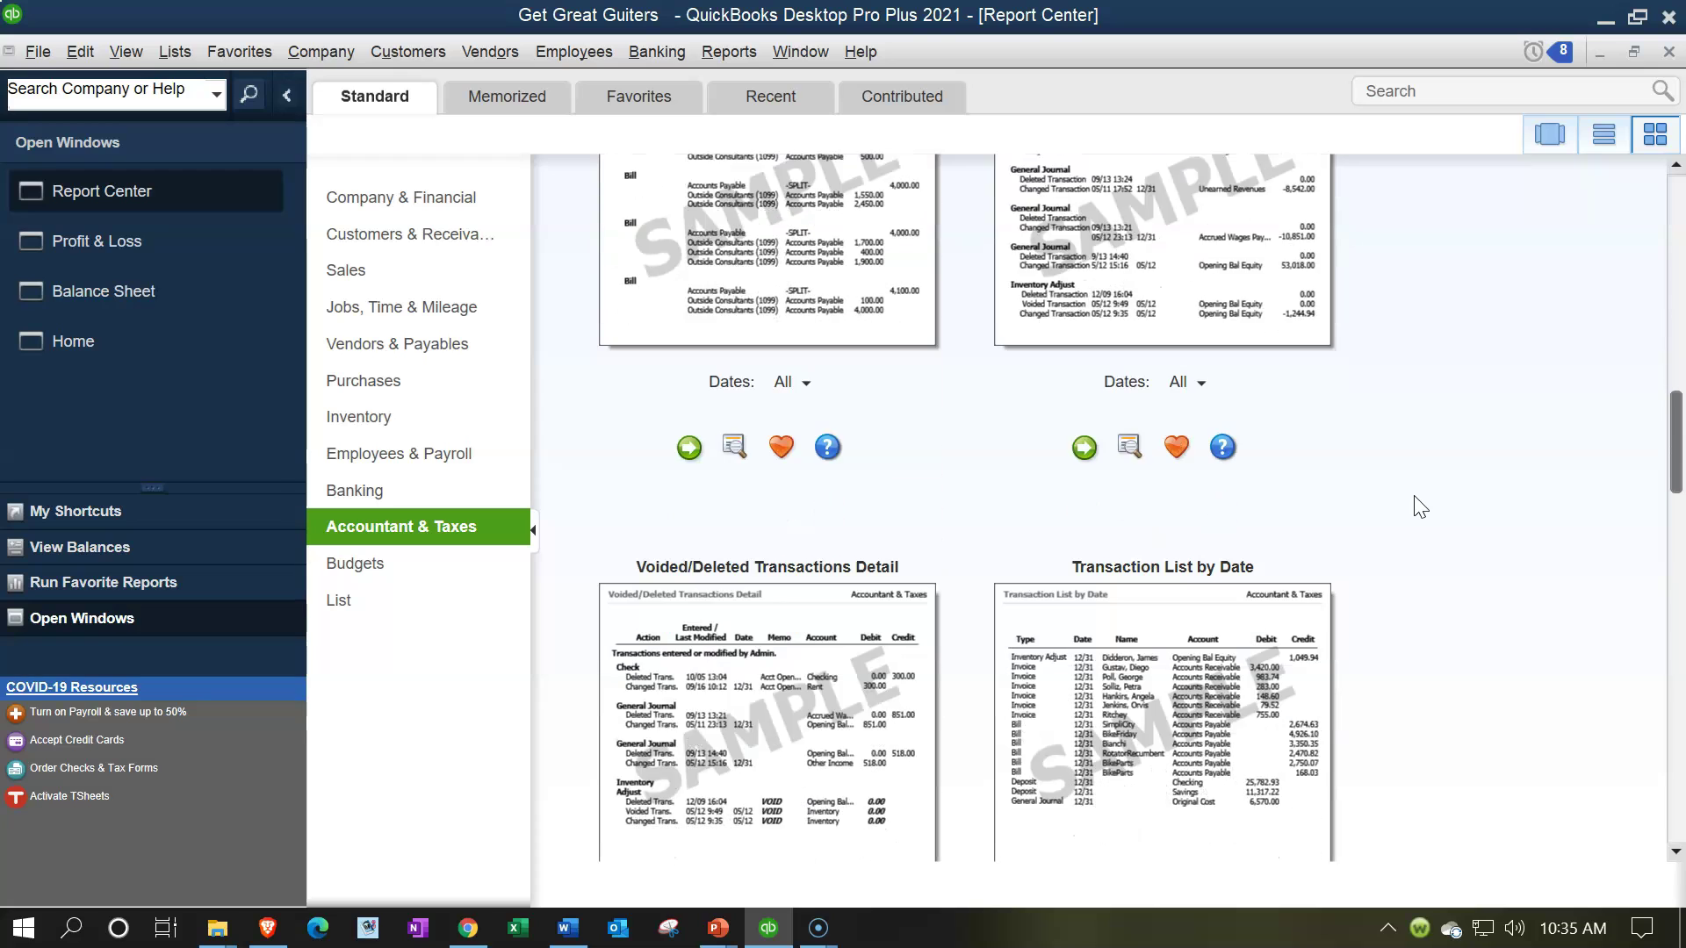
pyautogui.scroll(-1, 1419, 506)
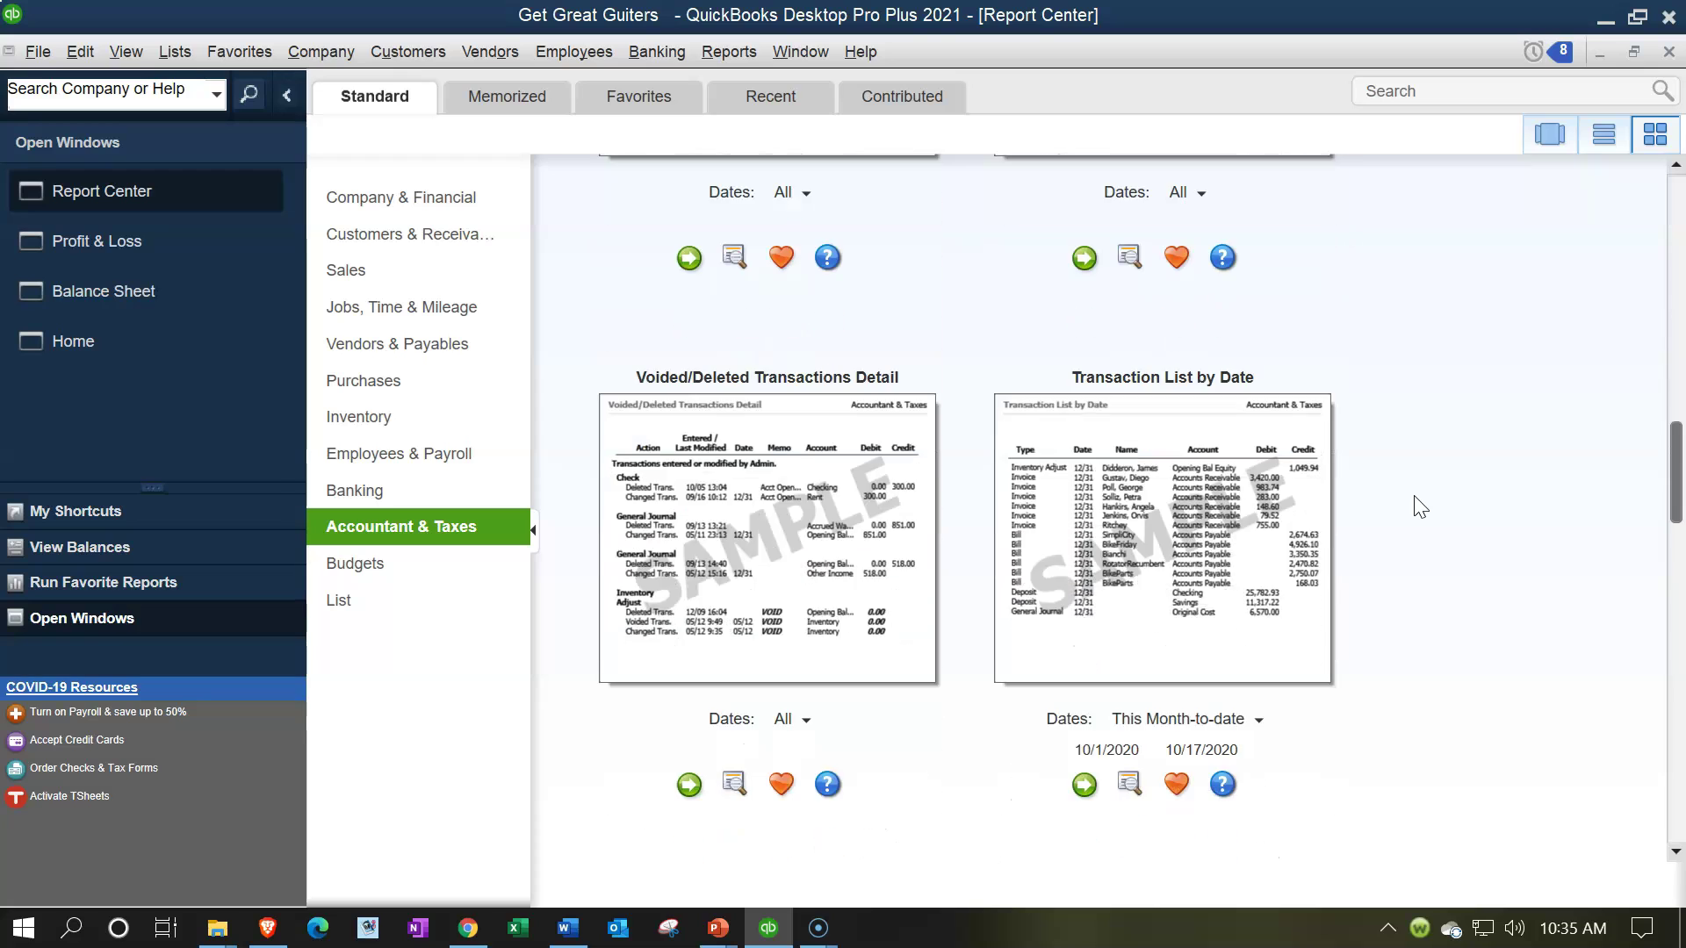
pyautogui.scroll(-1, 1415, 505)
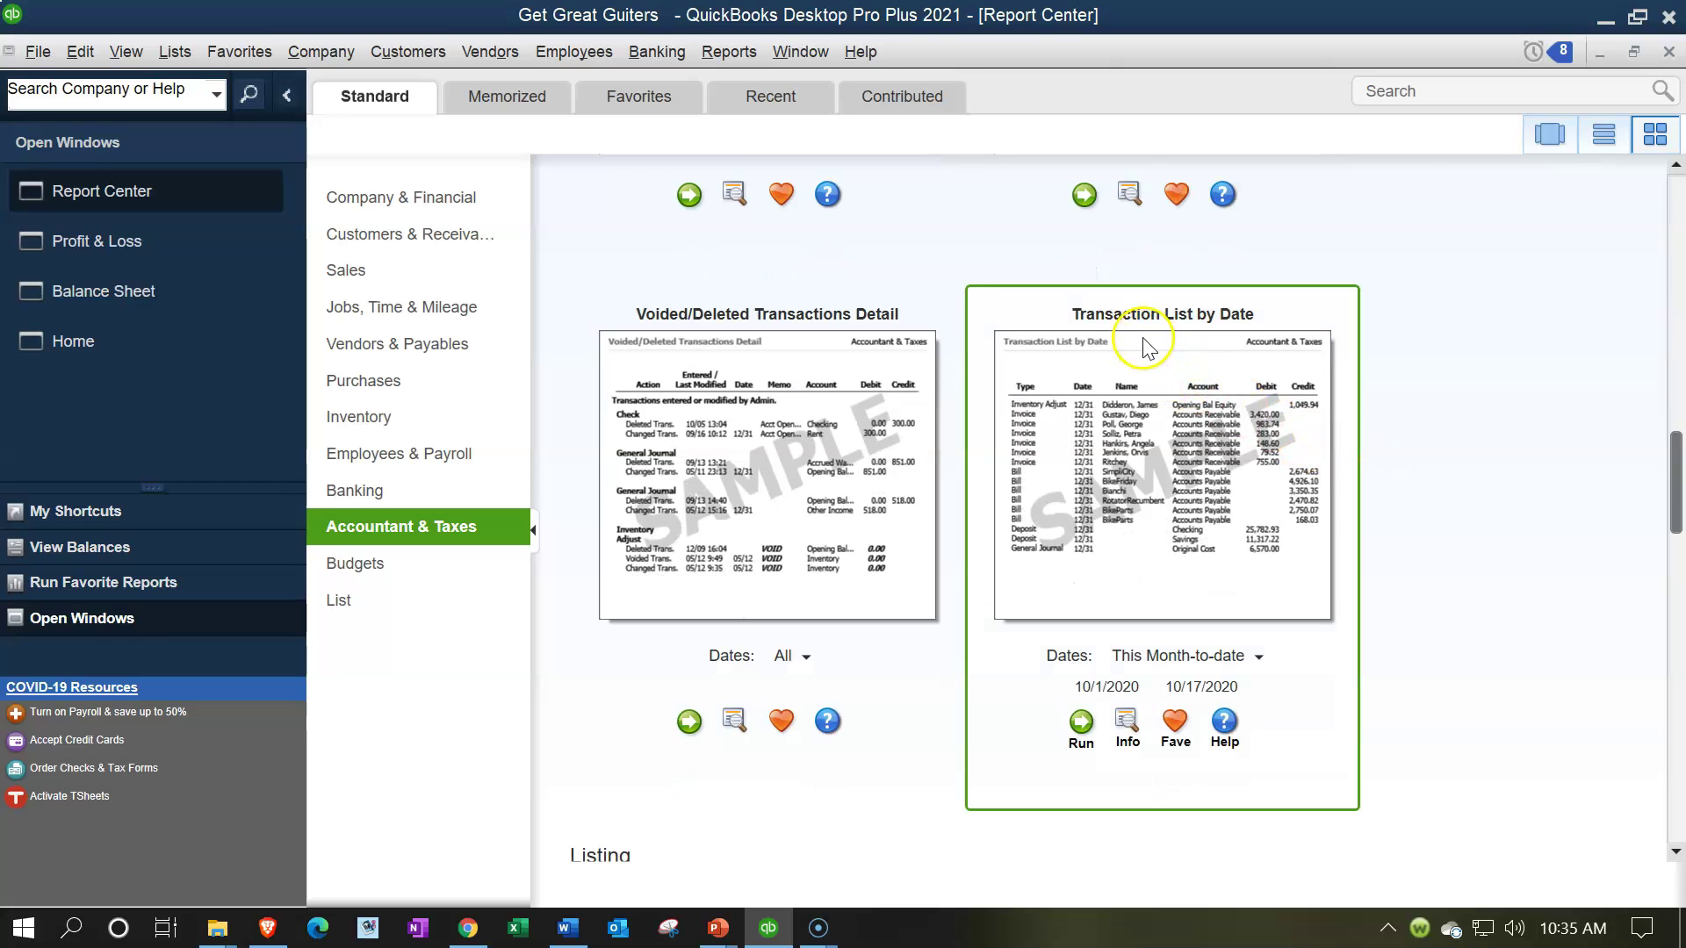
pyautogui.scroll(-6, 1326, 443)
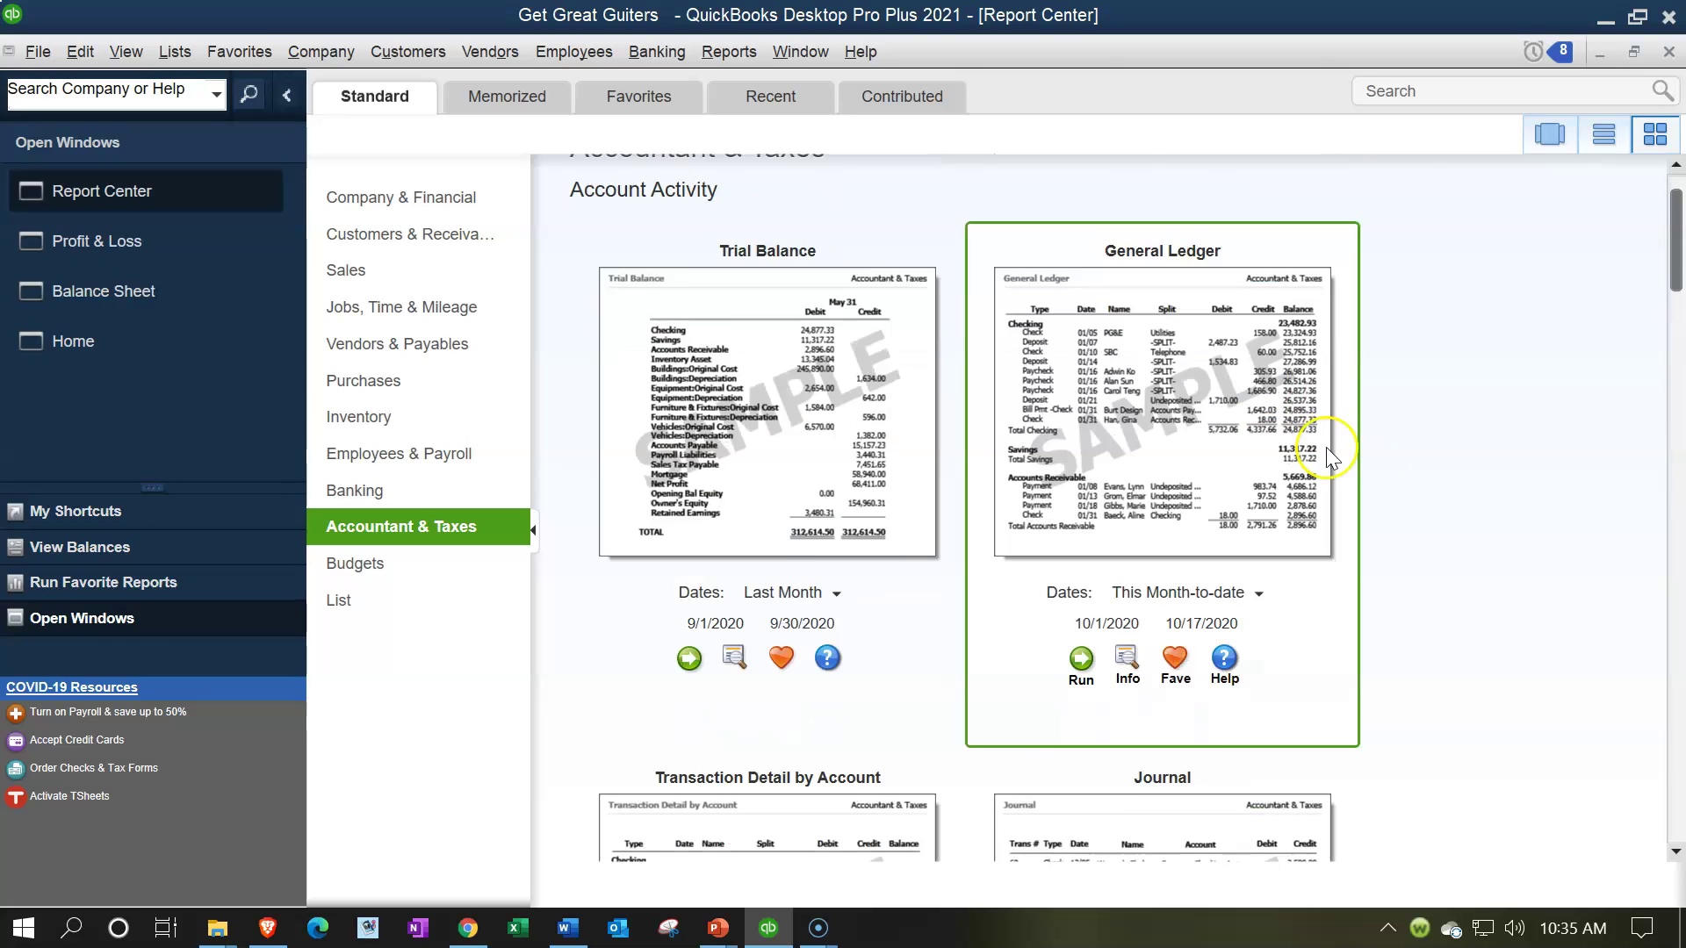
pyautogui.scroll(-10, 1330, 457)
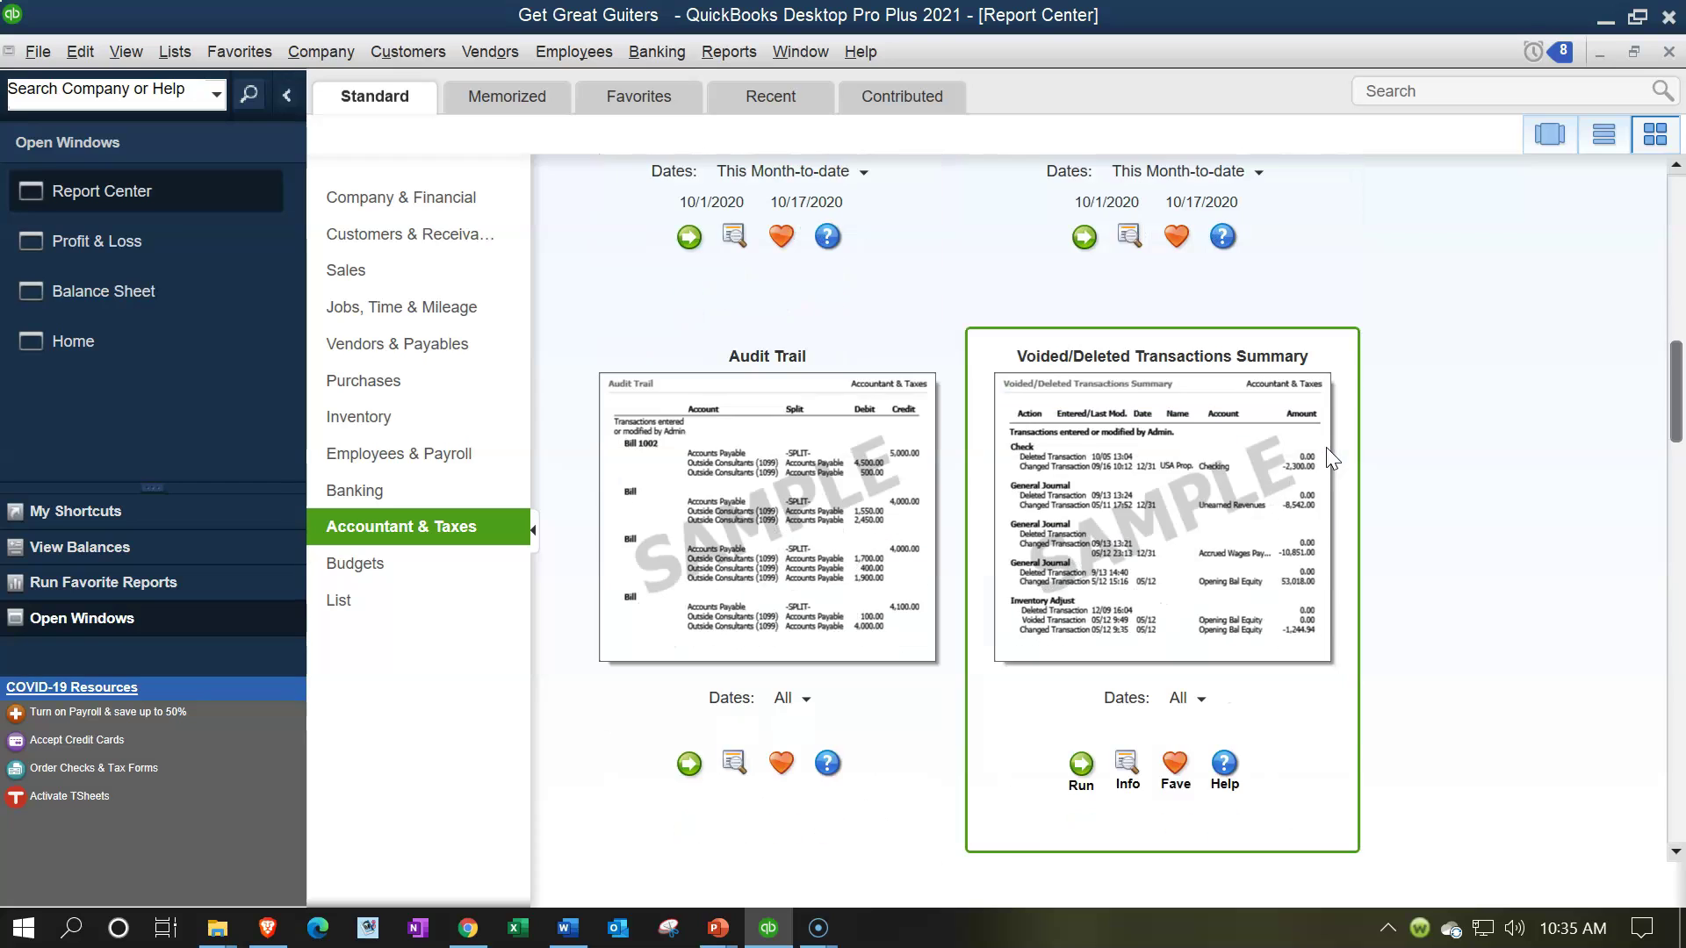
pyautogui.scroll(-5, 1330, 457)
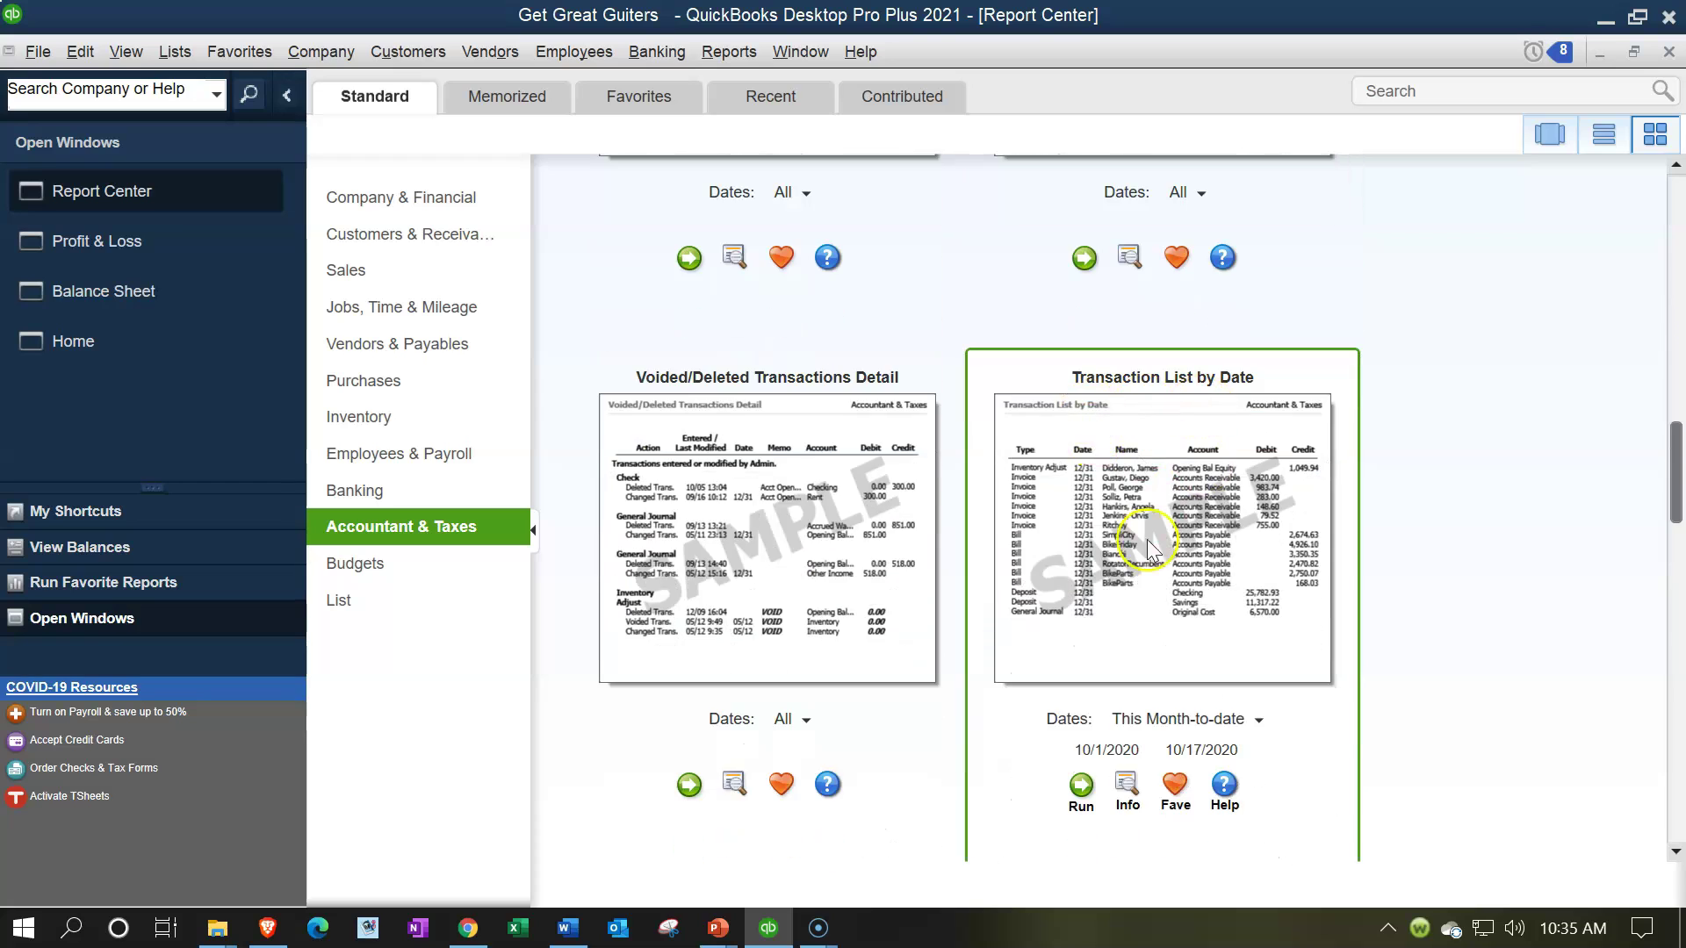
pyautogui.click(1083, 786)
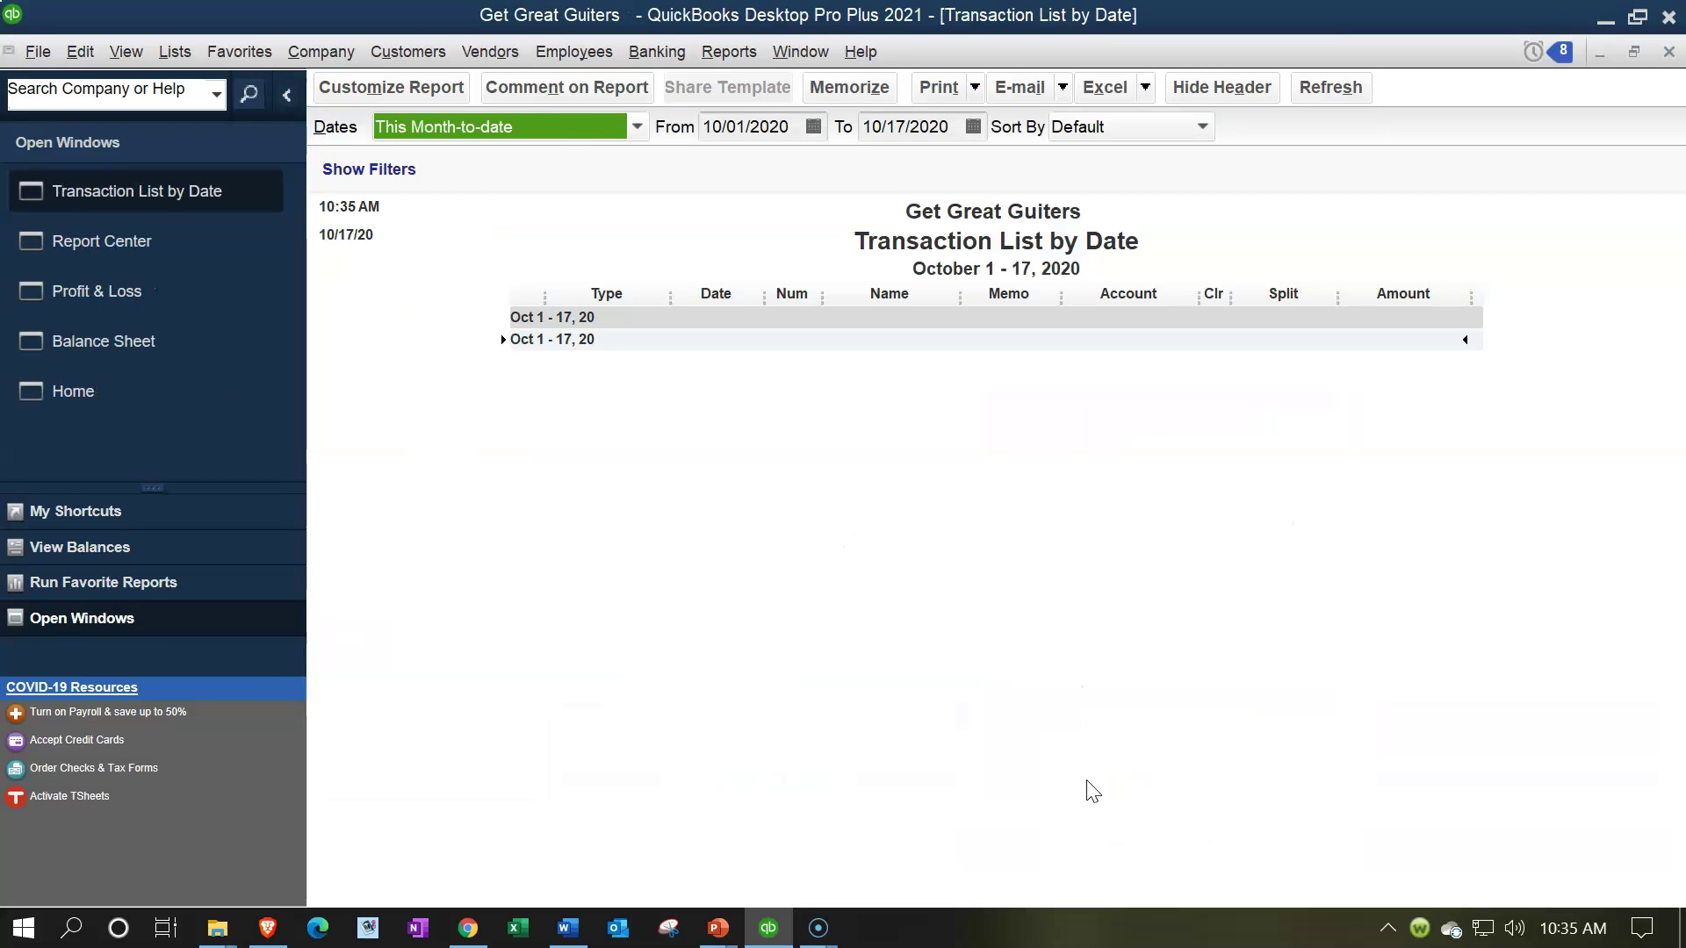
# - Set the Transaction List by Date report's date range to 01/01/2021 through 02/28/2021
pyautogui.press('Tab')
pyautogui.write('01/01/2021')
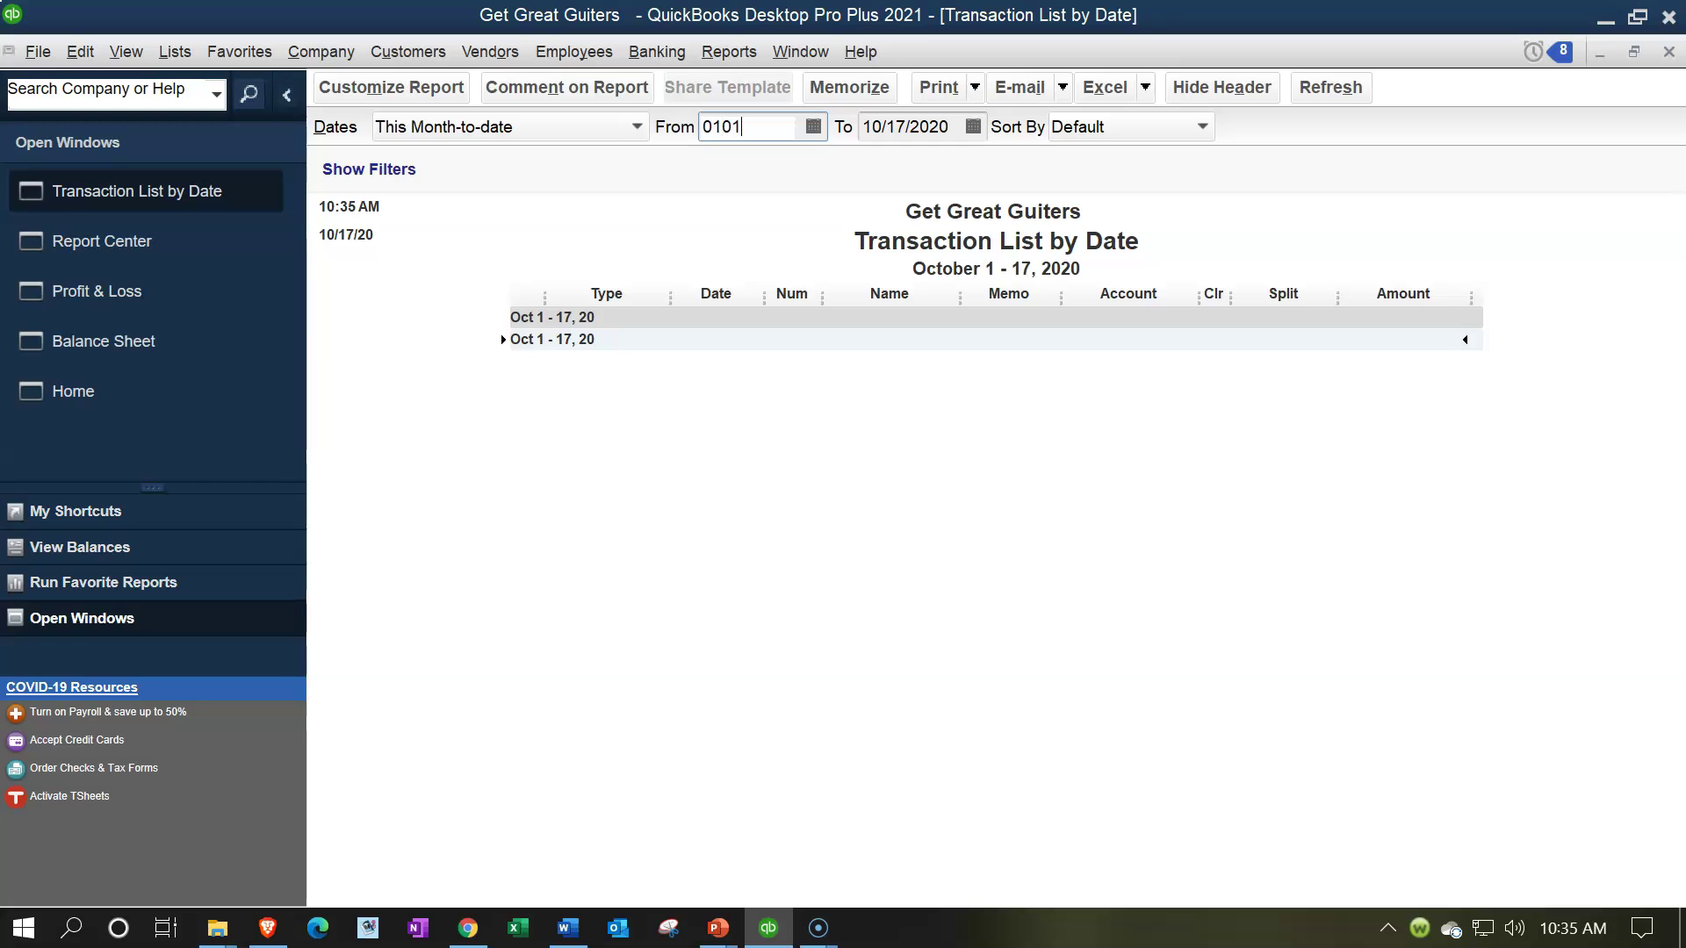
pyautogui.press('Tab')
pyautogui.write('02/28/2021')
pyautogui.press('Tab')
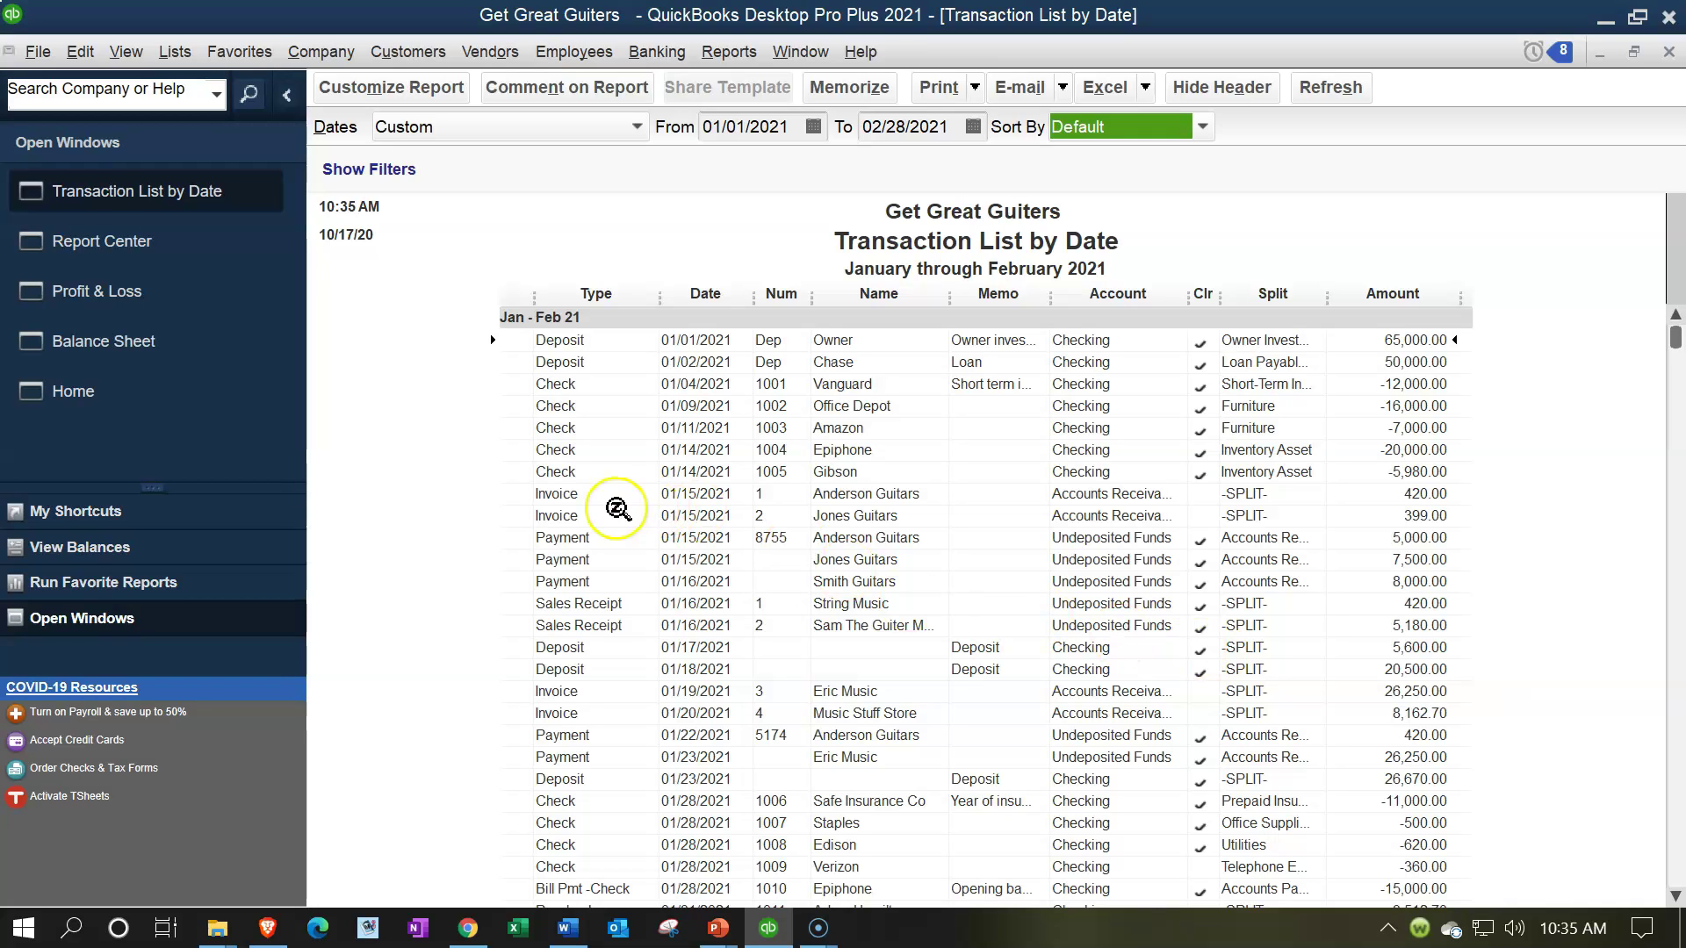
# - Examine the type, account, split and amount columns of the January through February 2021 transactions, from the first entry to the last
pyautogui.click(152, 319)
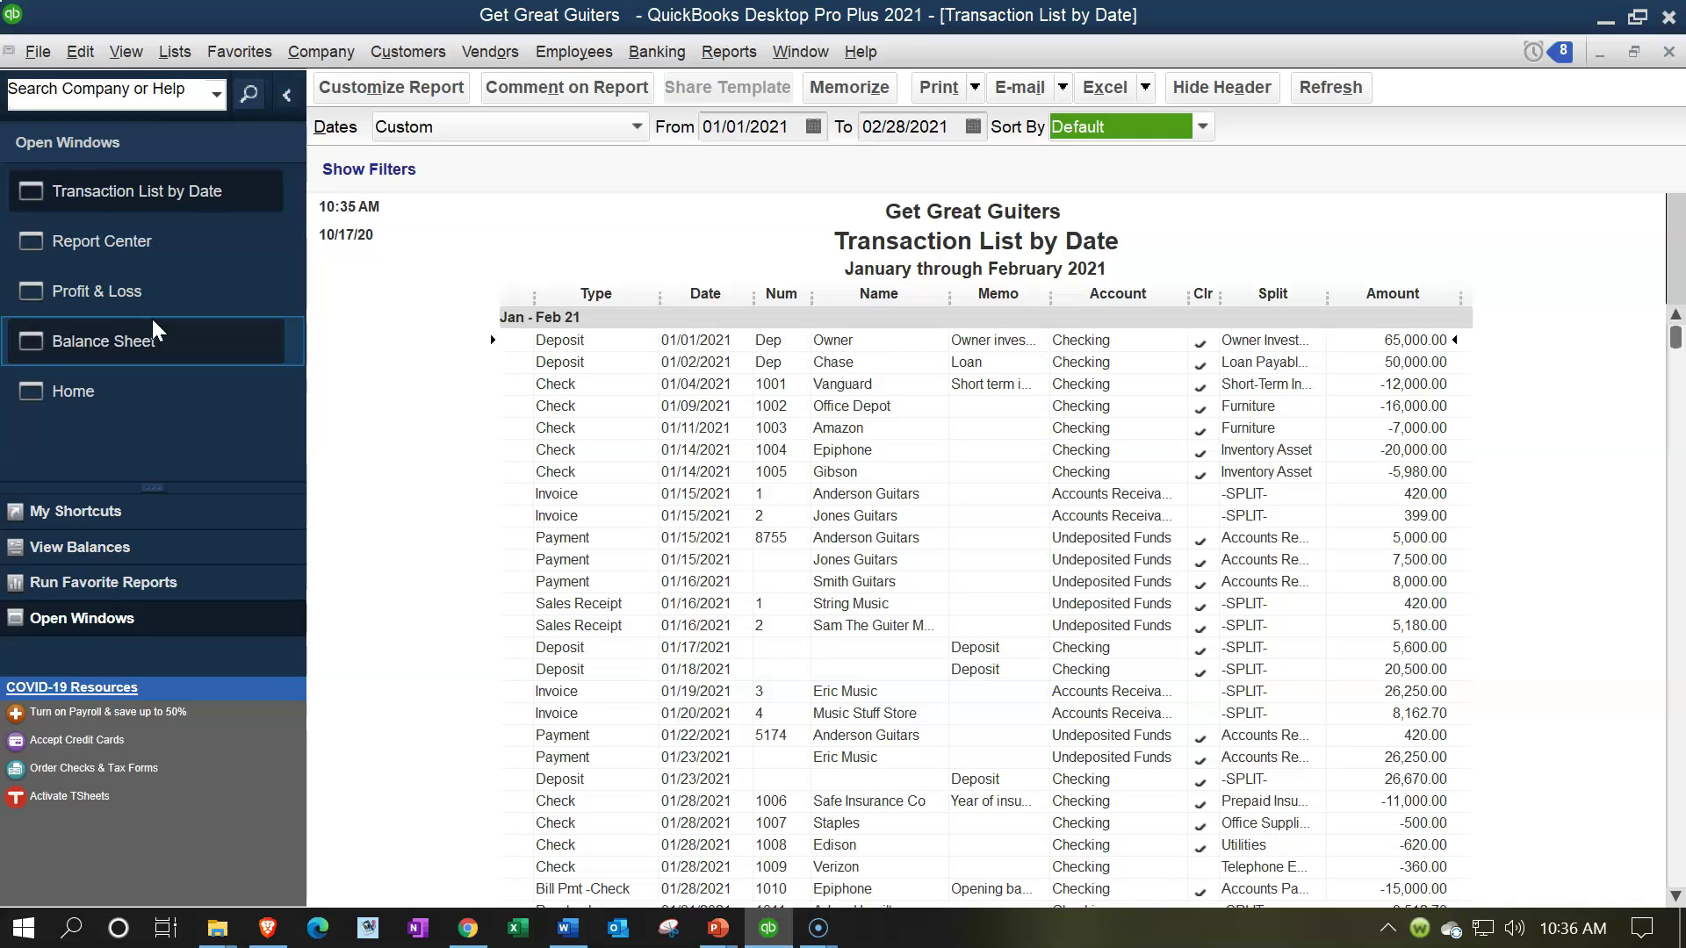
pyautogui.click(1583, 394)
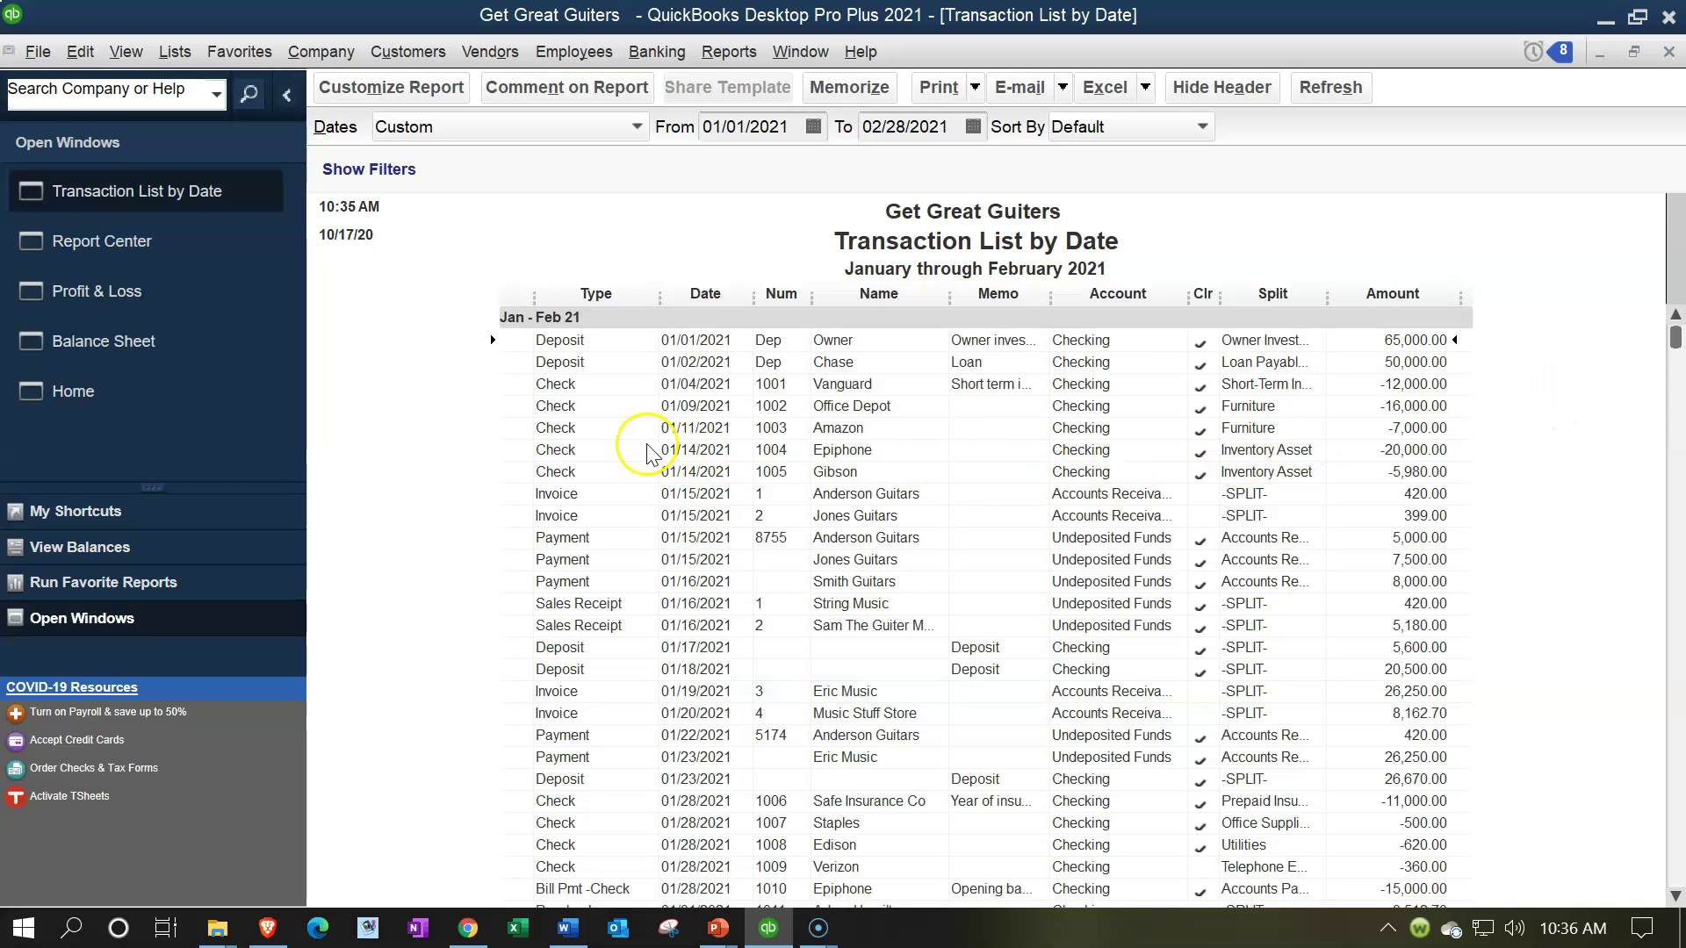
pyautogui.scroll(-2, 647, 453)
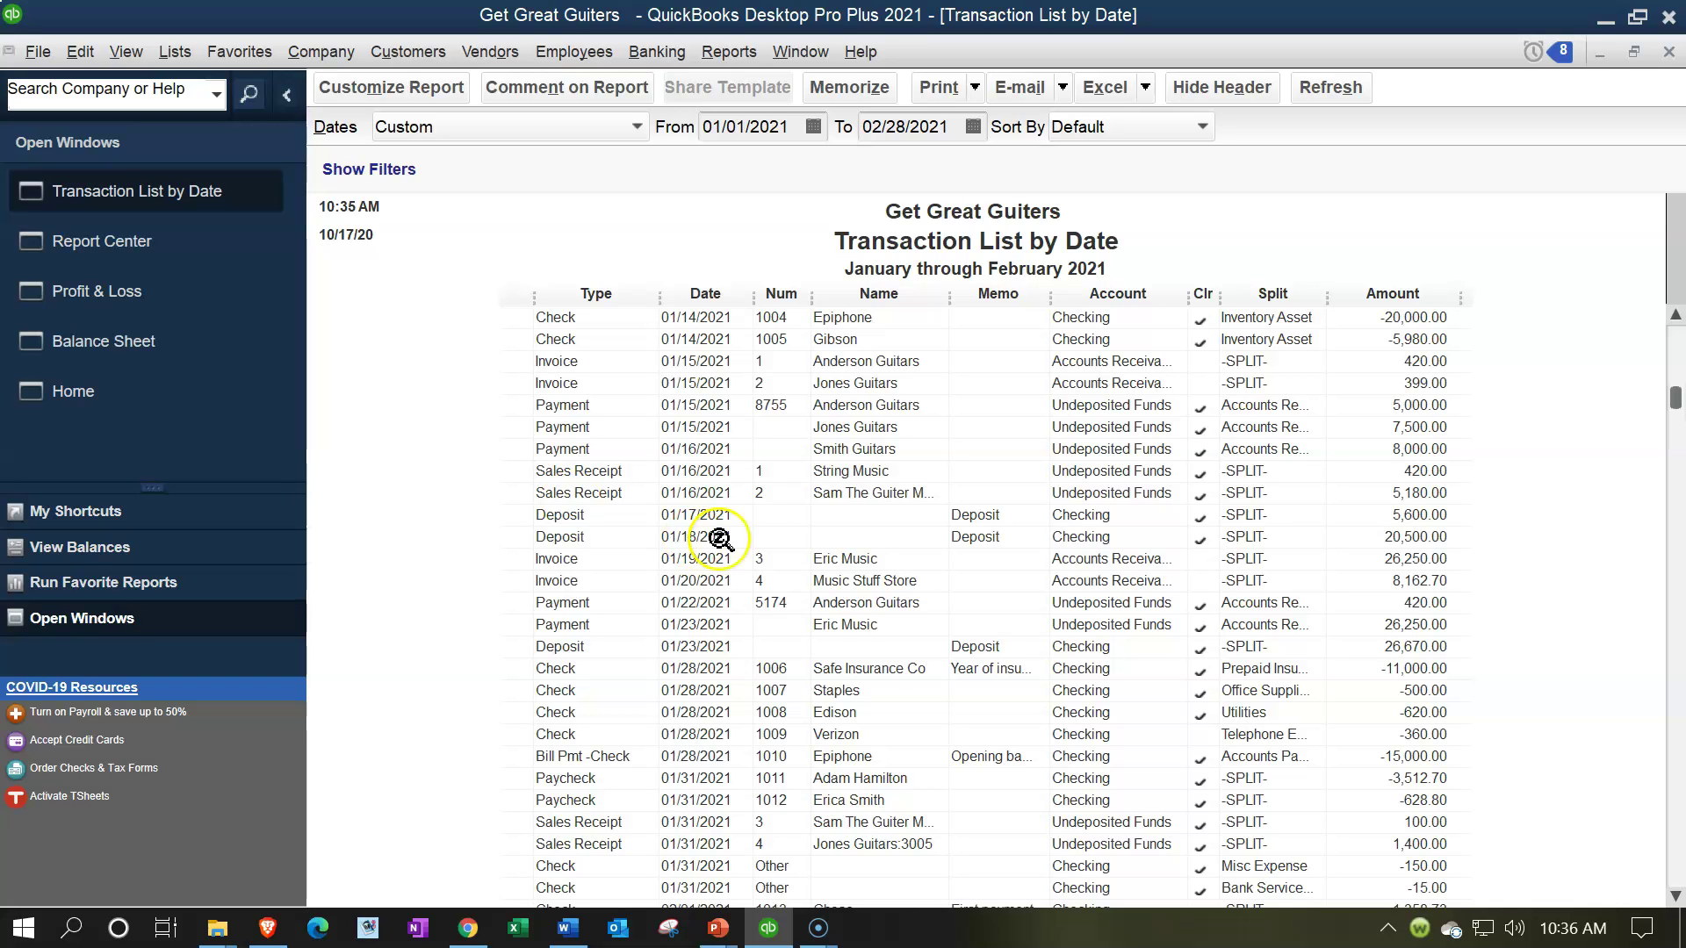
pyautogui.scroll(2, 1528, 654)
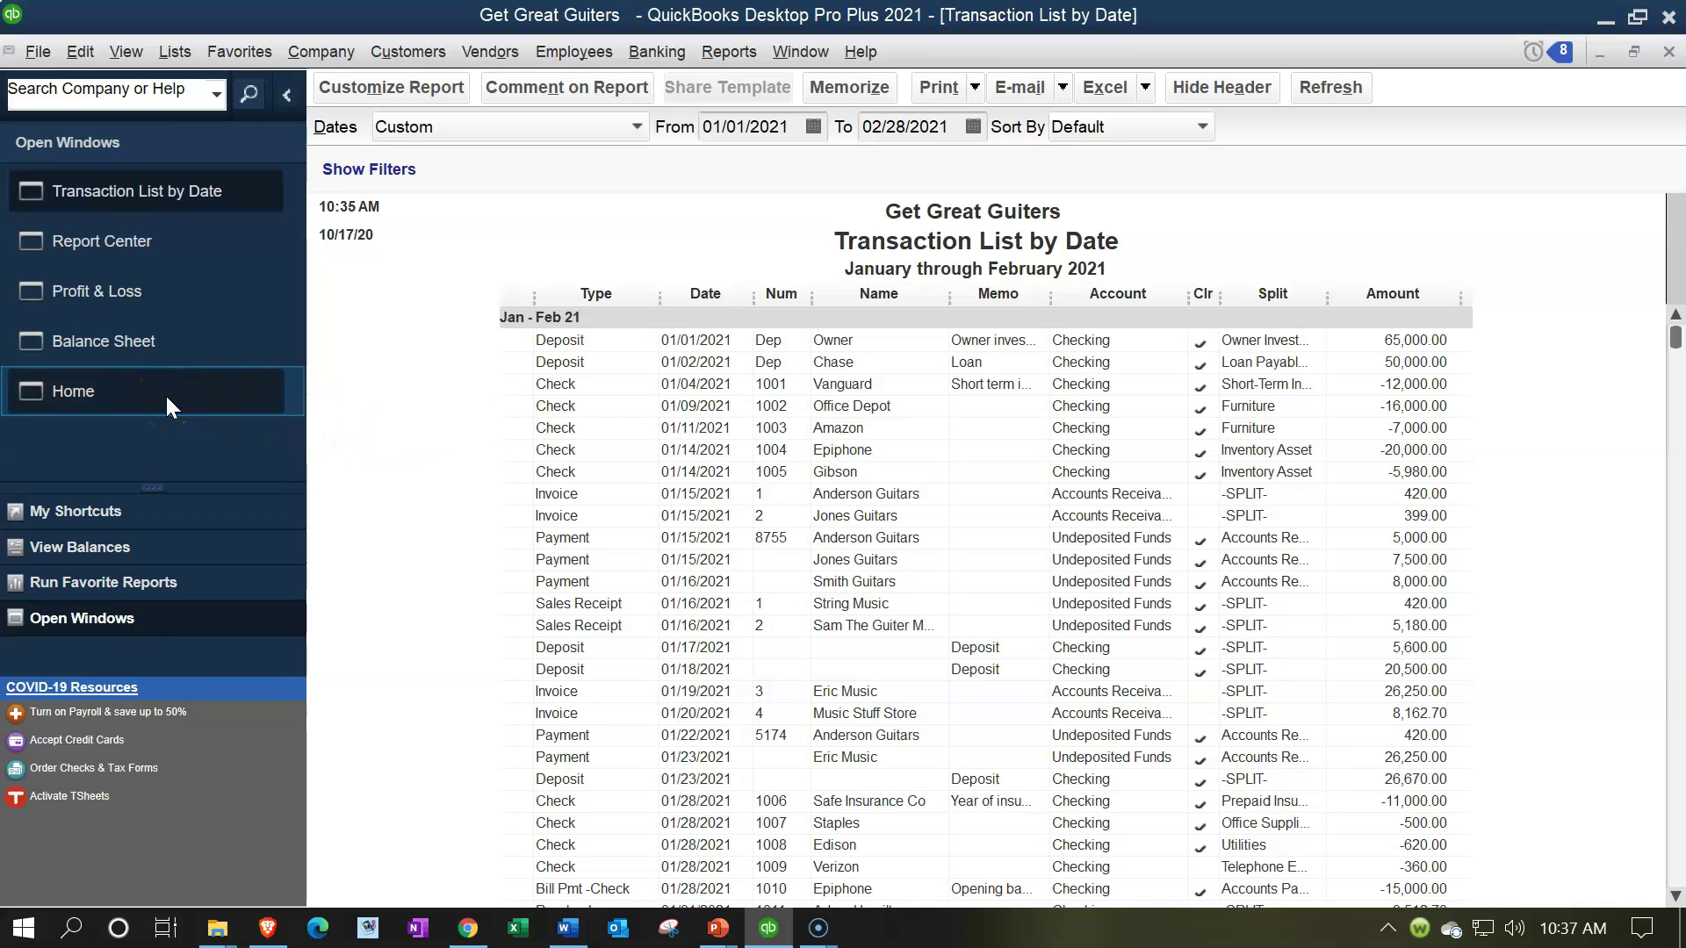
pyautogui.click(666, 272)
pyautogui.click(748, 275)
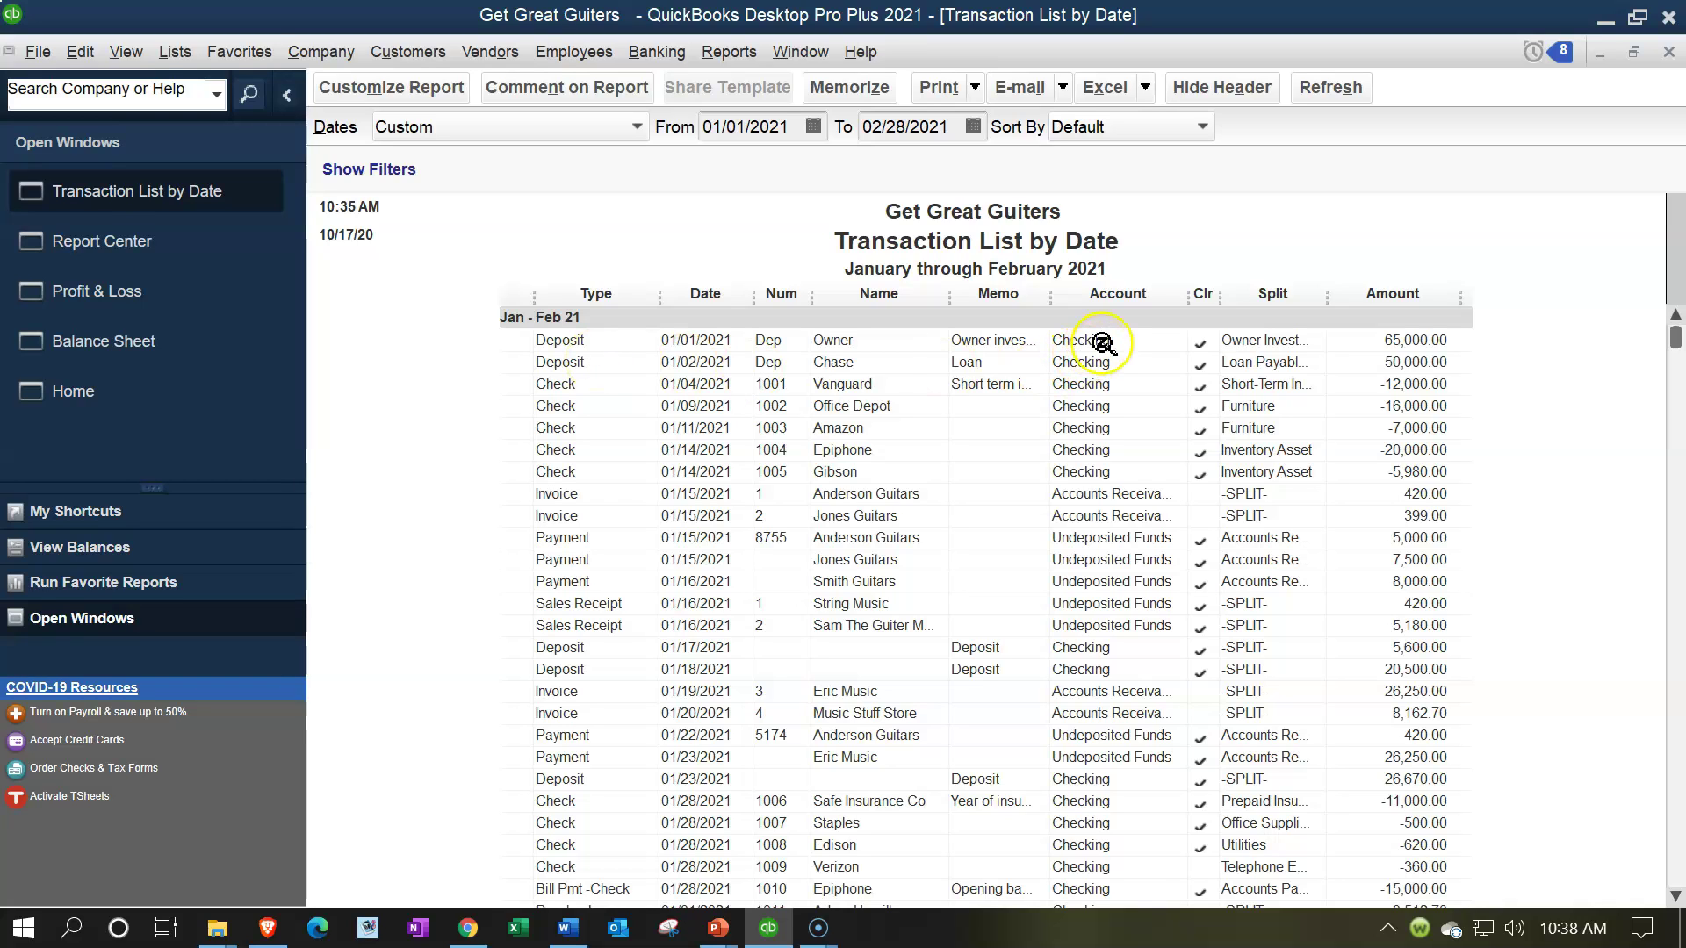
pyautogui.doubleClick(1284, 343)
pyautogui.doubleClick(1224, 379)
pyautogui.scroll(-3, 1223, 379)
pyautogui.scroll(-13, 1223, 380)
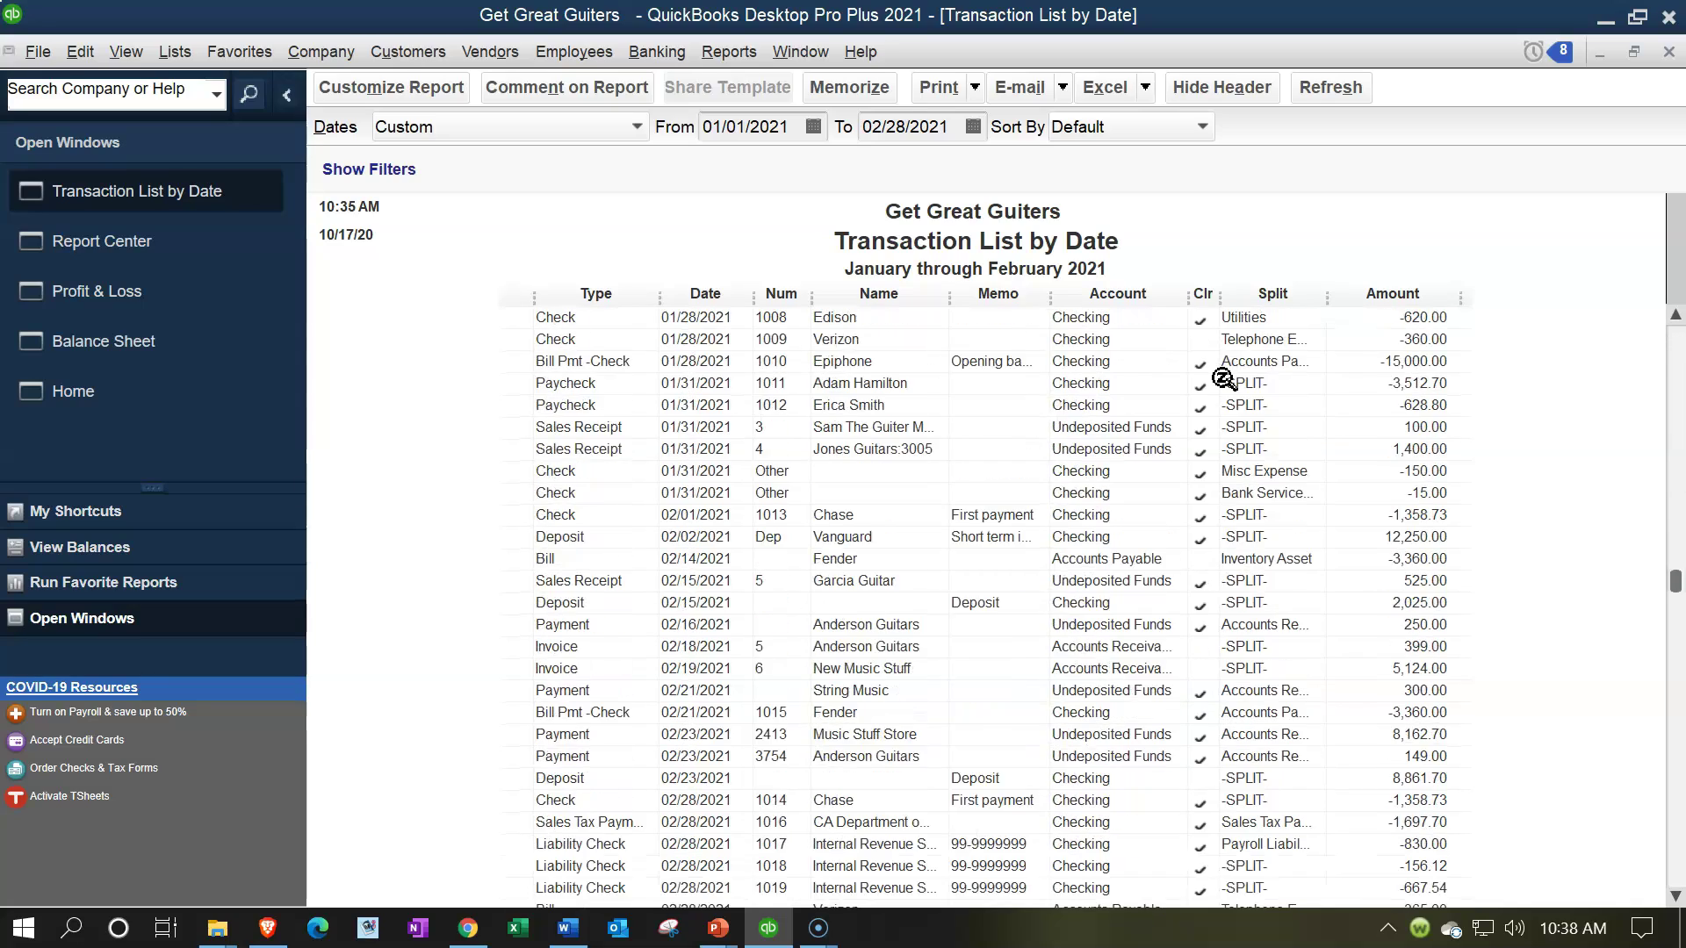
pyautogui.scroll(-2, 1223, 379)
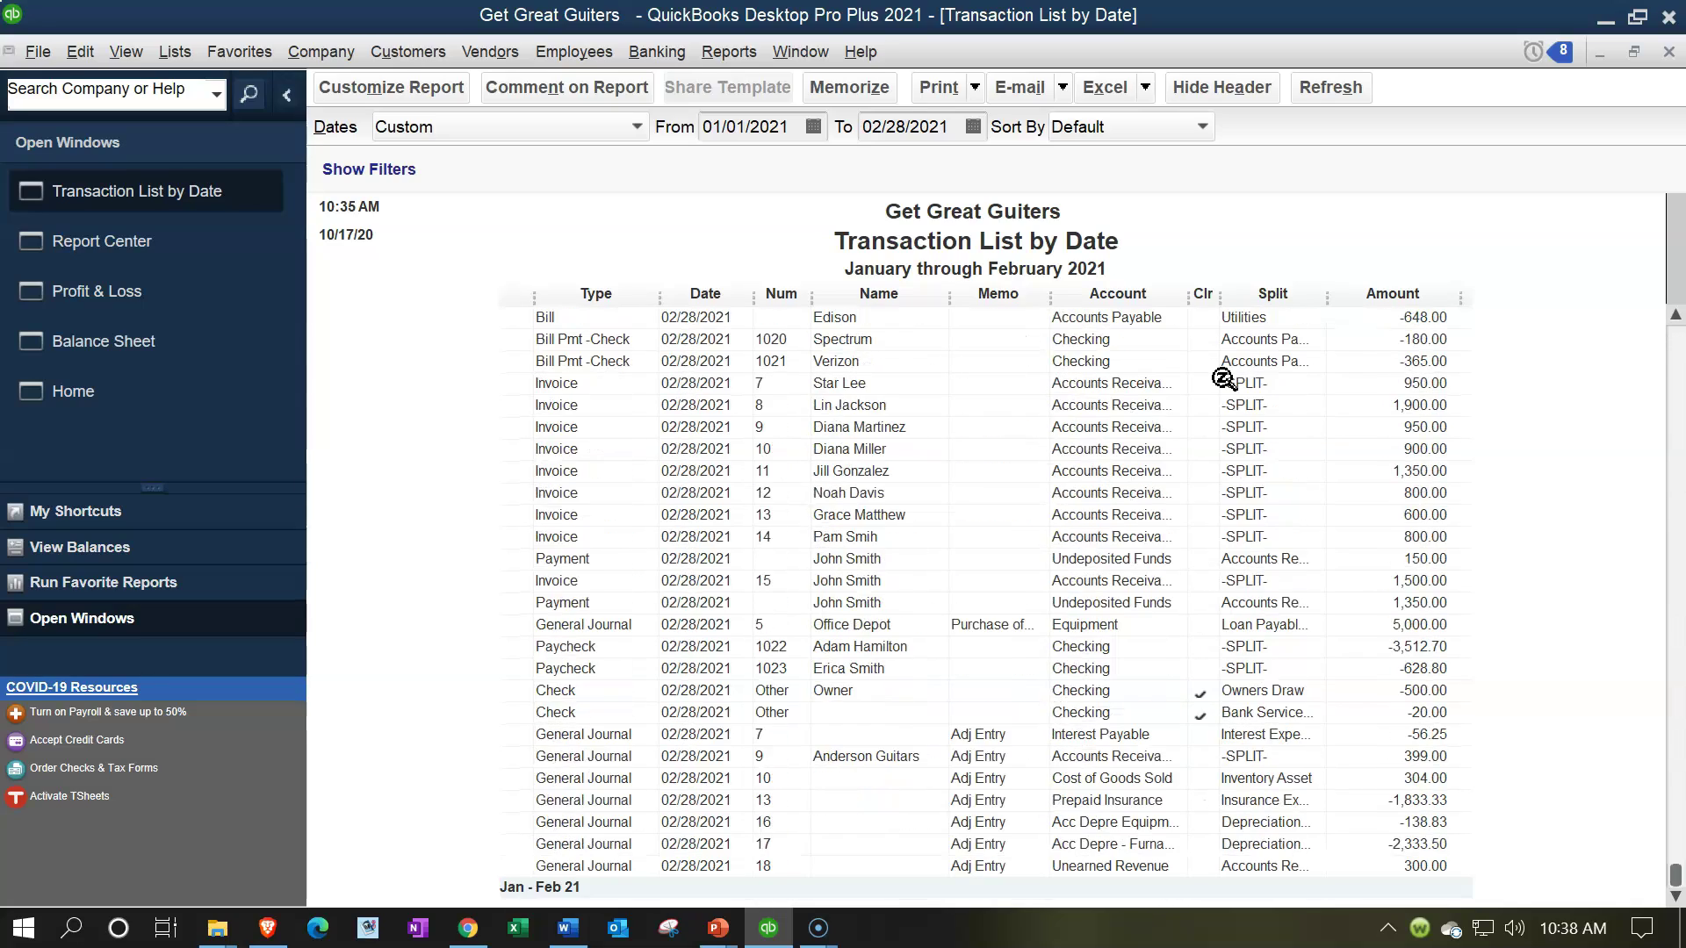
pyautogui.scroll(20, 1098, 342)
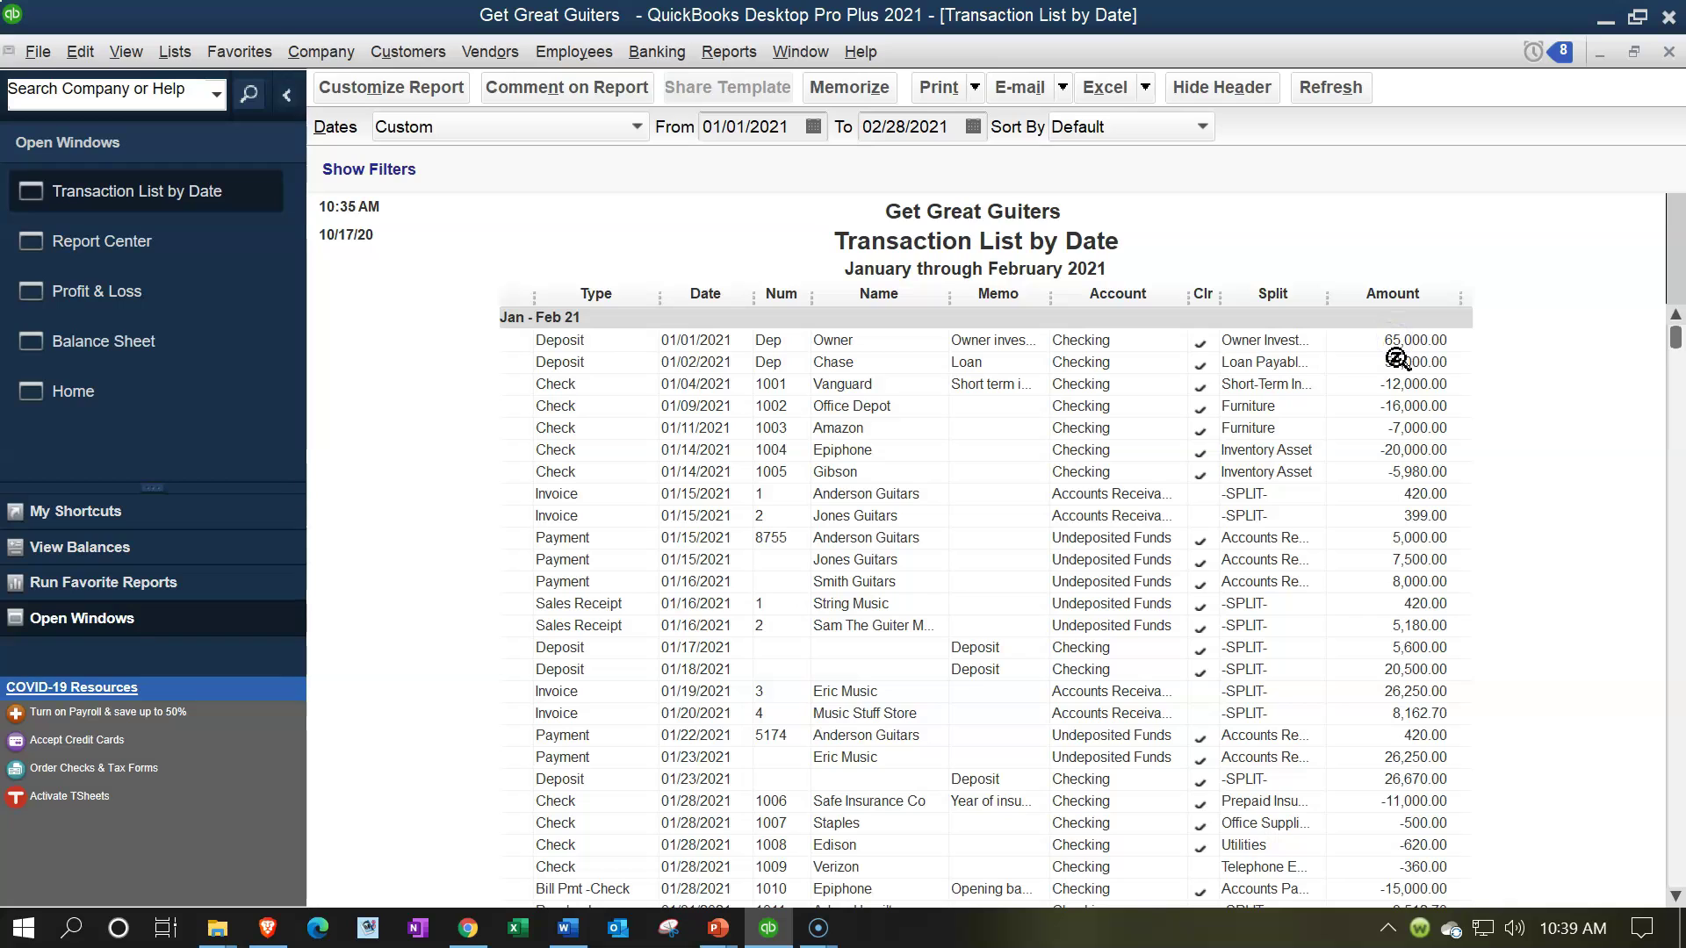
pyautogui.click(1238, 353)
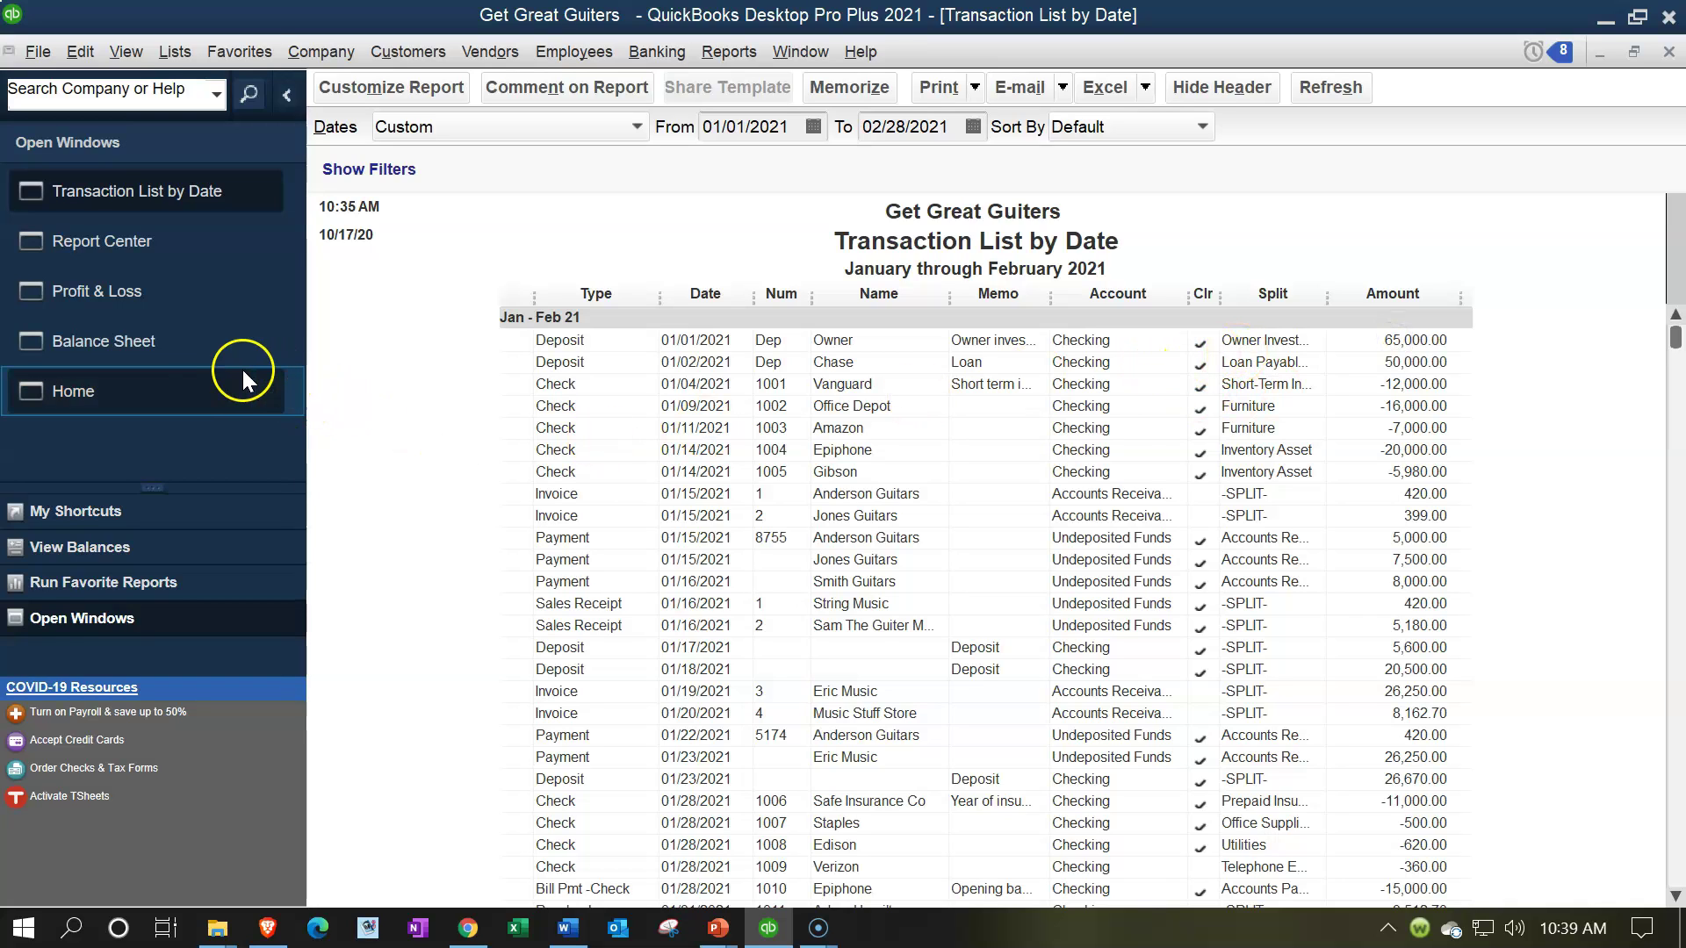
# - Switch to the Balance Sheet, drill into the Checking balance to view its transactions, and close the detail report
pyautogui.click(140, 342)
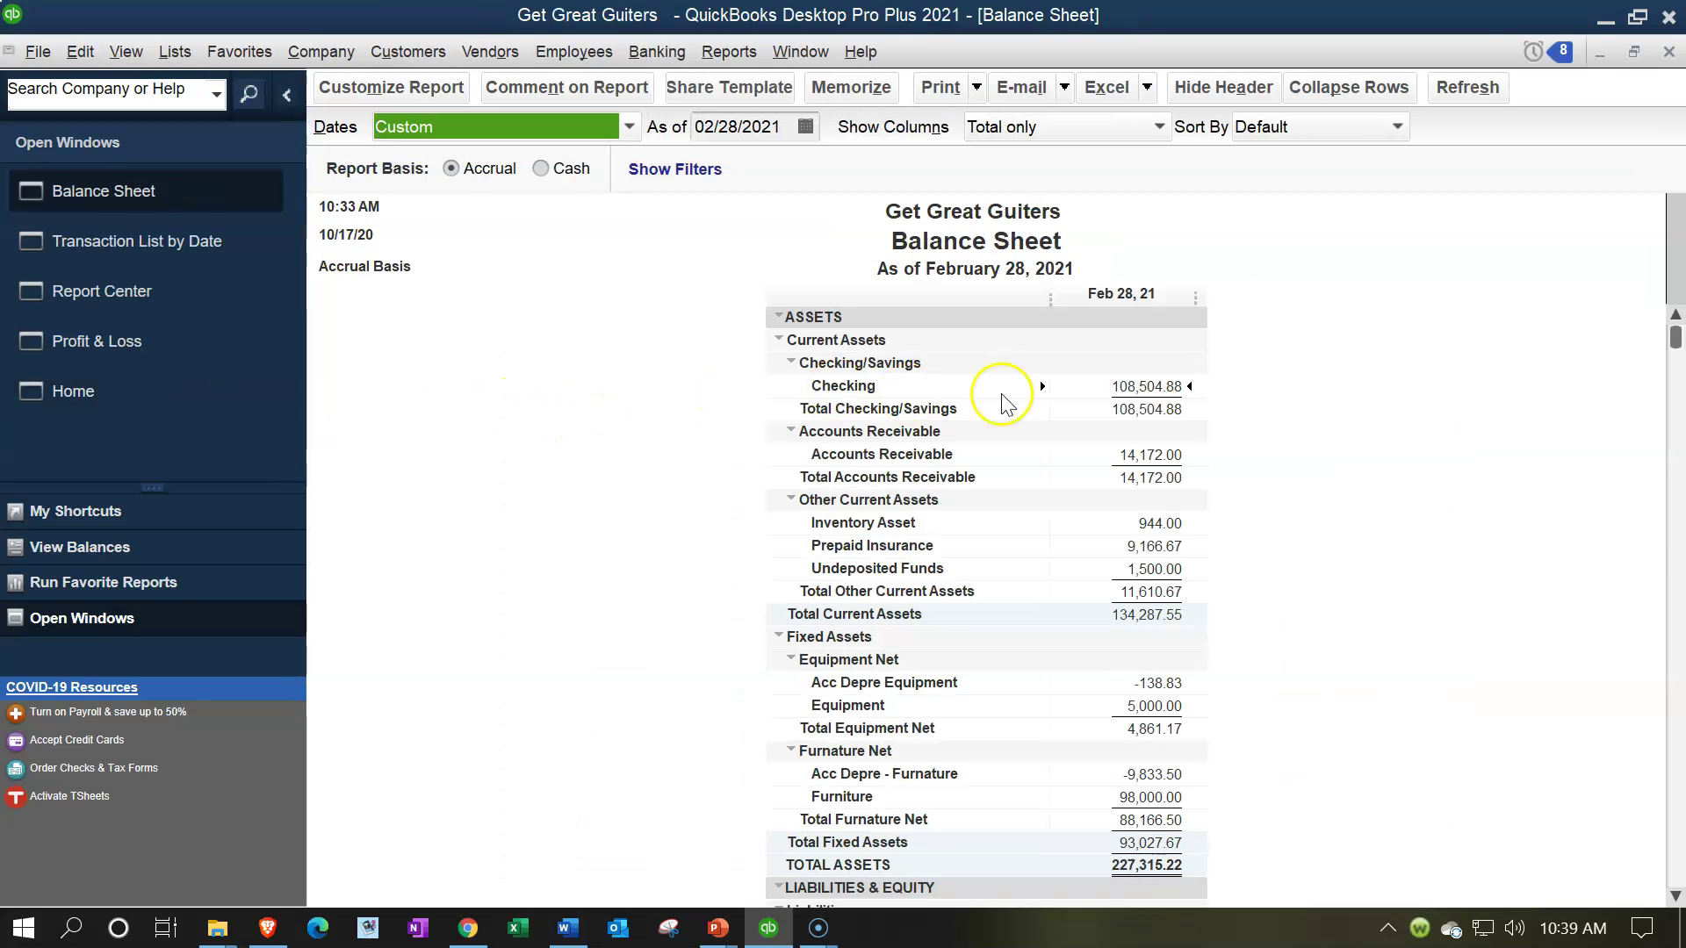
pyautogui.doubleClick(1142, 386)
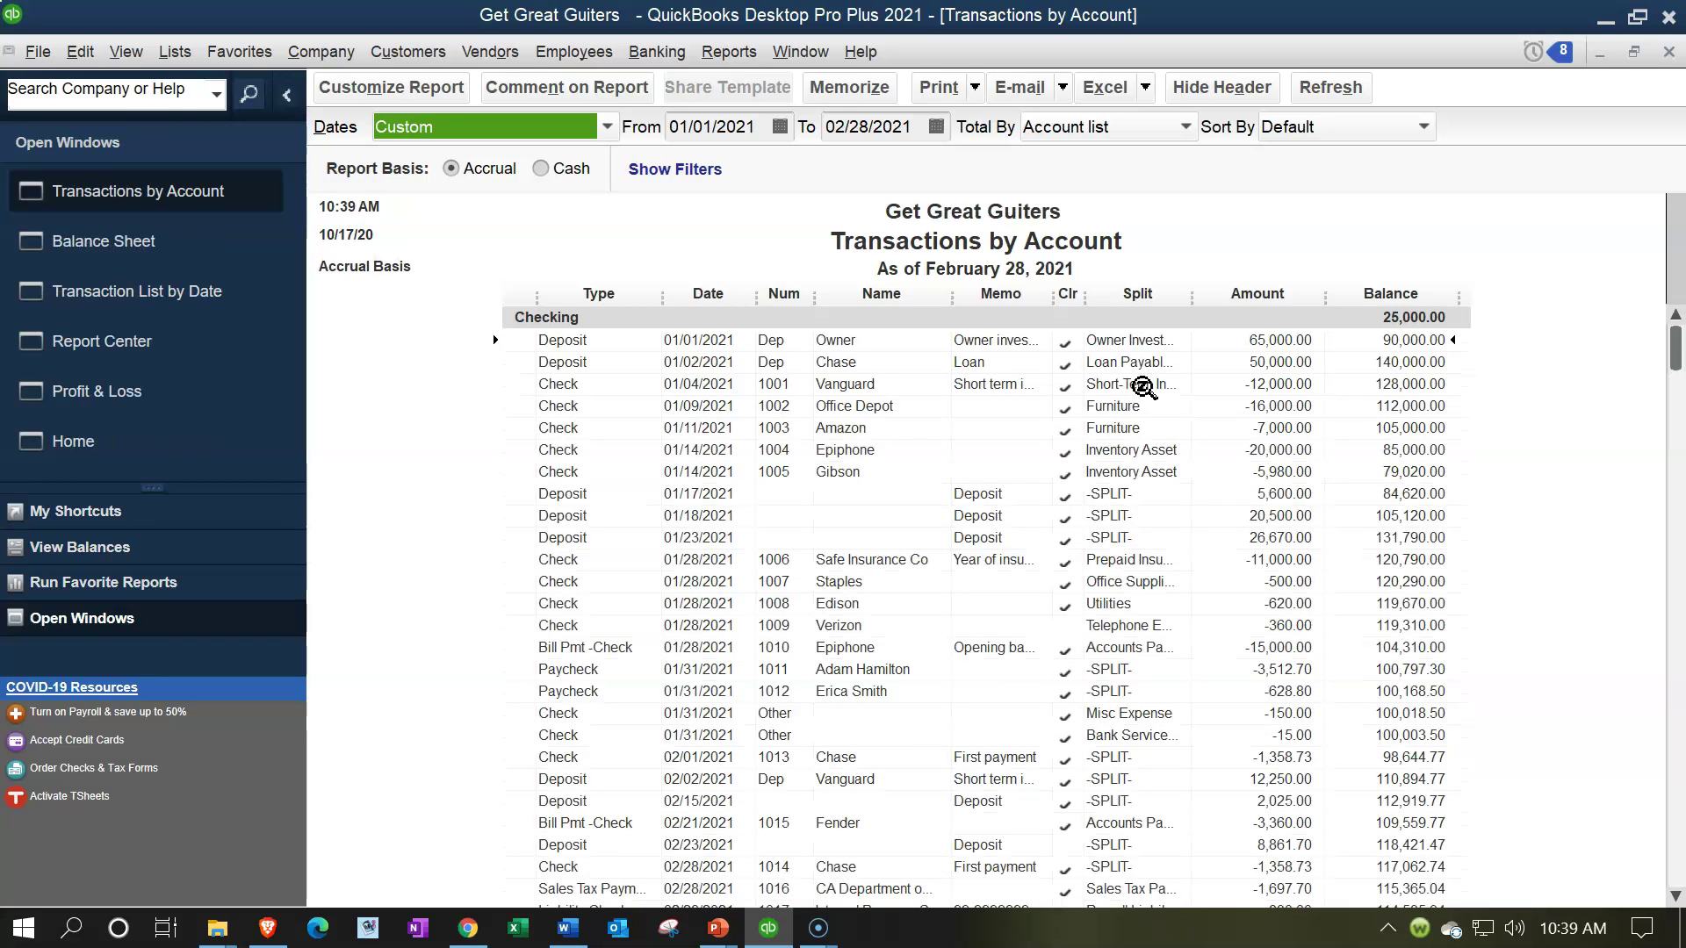
pyautogui.click(1282, 342)
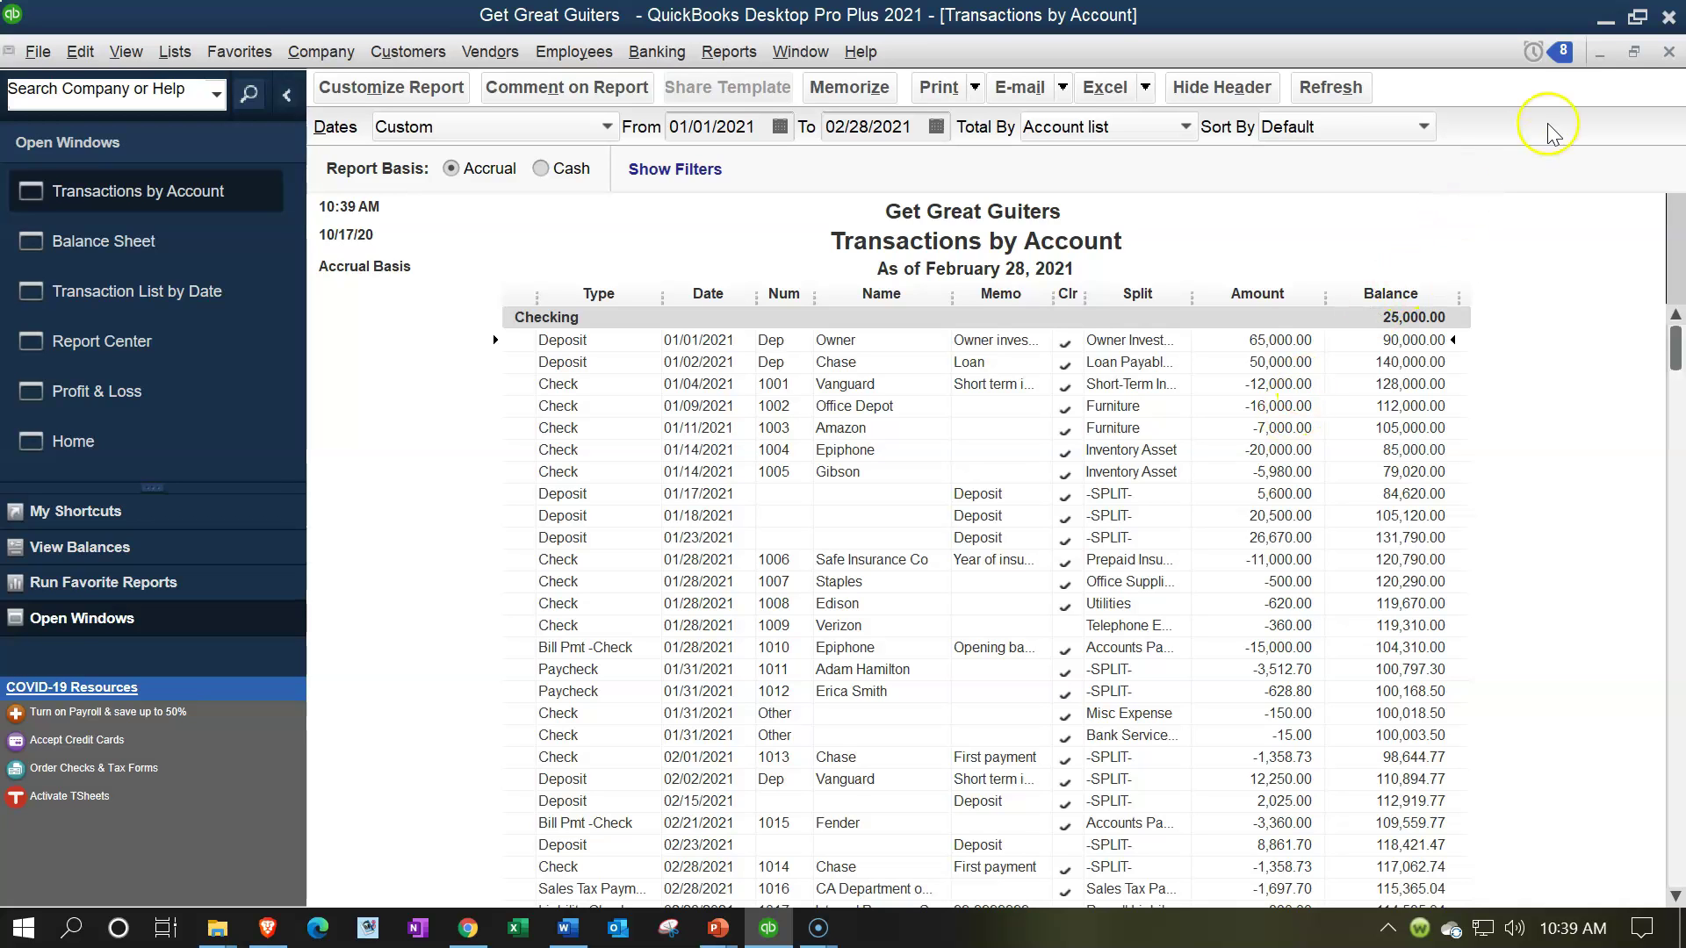
pyautogui.click(1671, 58)
# - Drill into the Owner Investment amount in the Balance Sheet's equity section, view its transactions, and close the detail report
pyautogui.scroll(-6, 1291, 465)
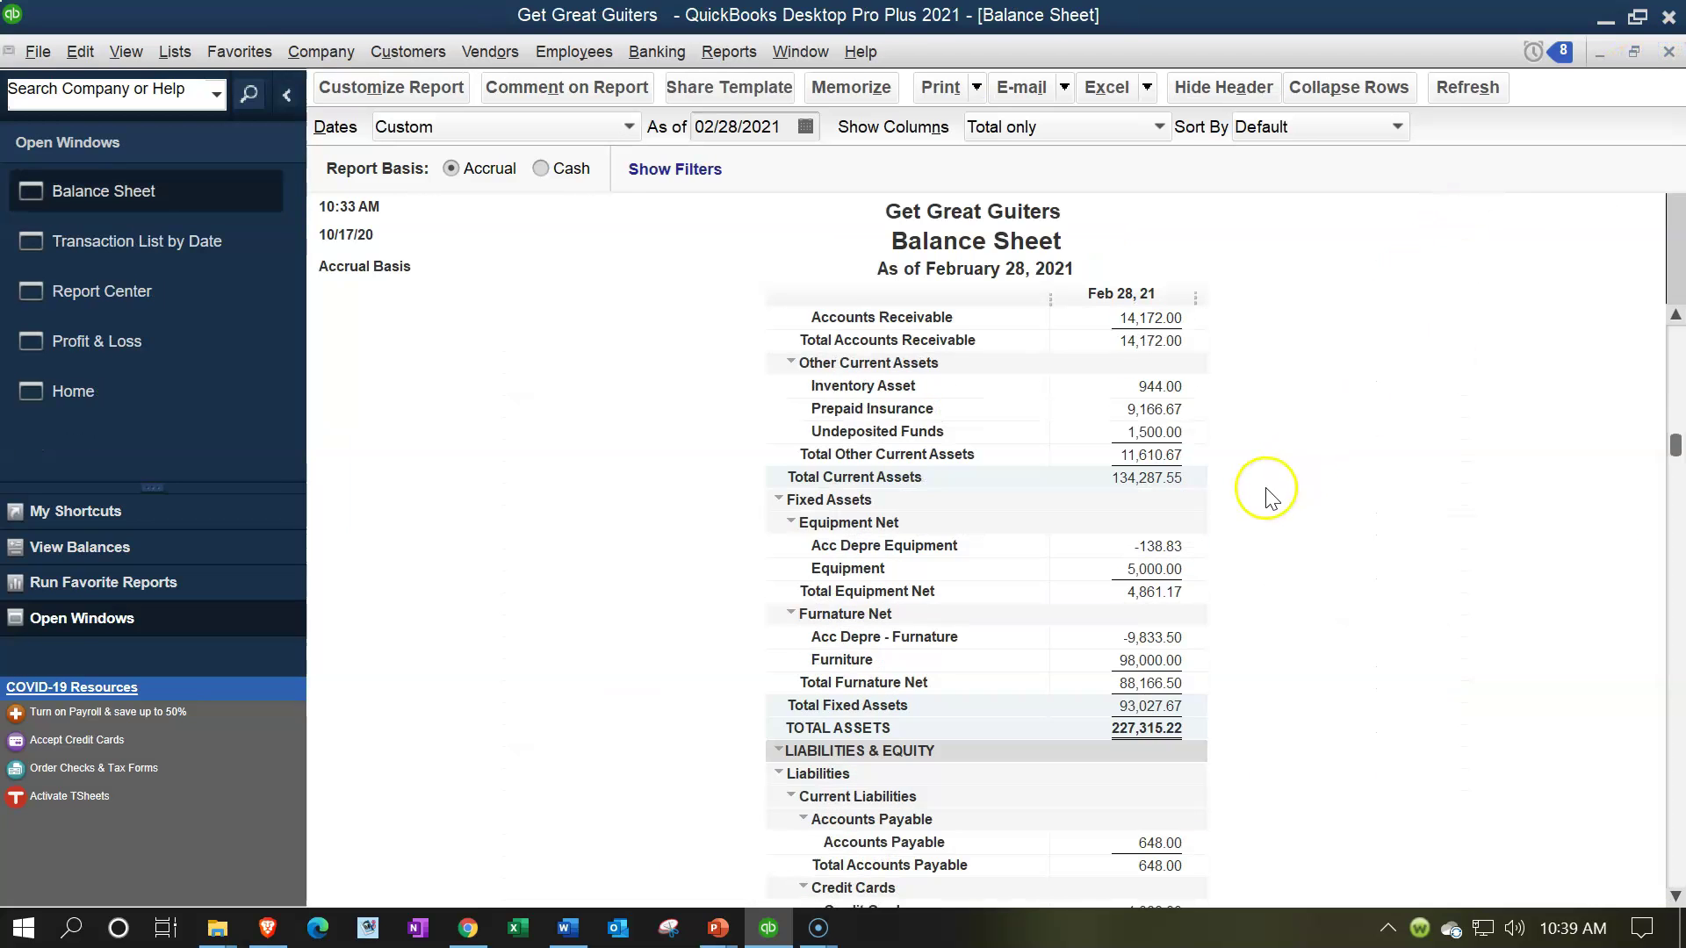
pyautogui.scroll(-4, 1270, 496)
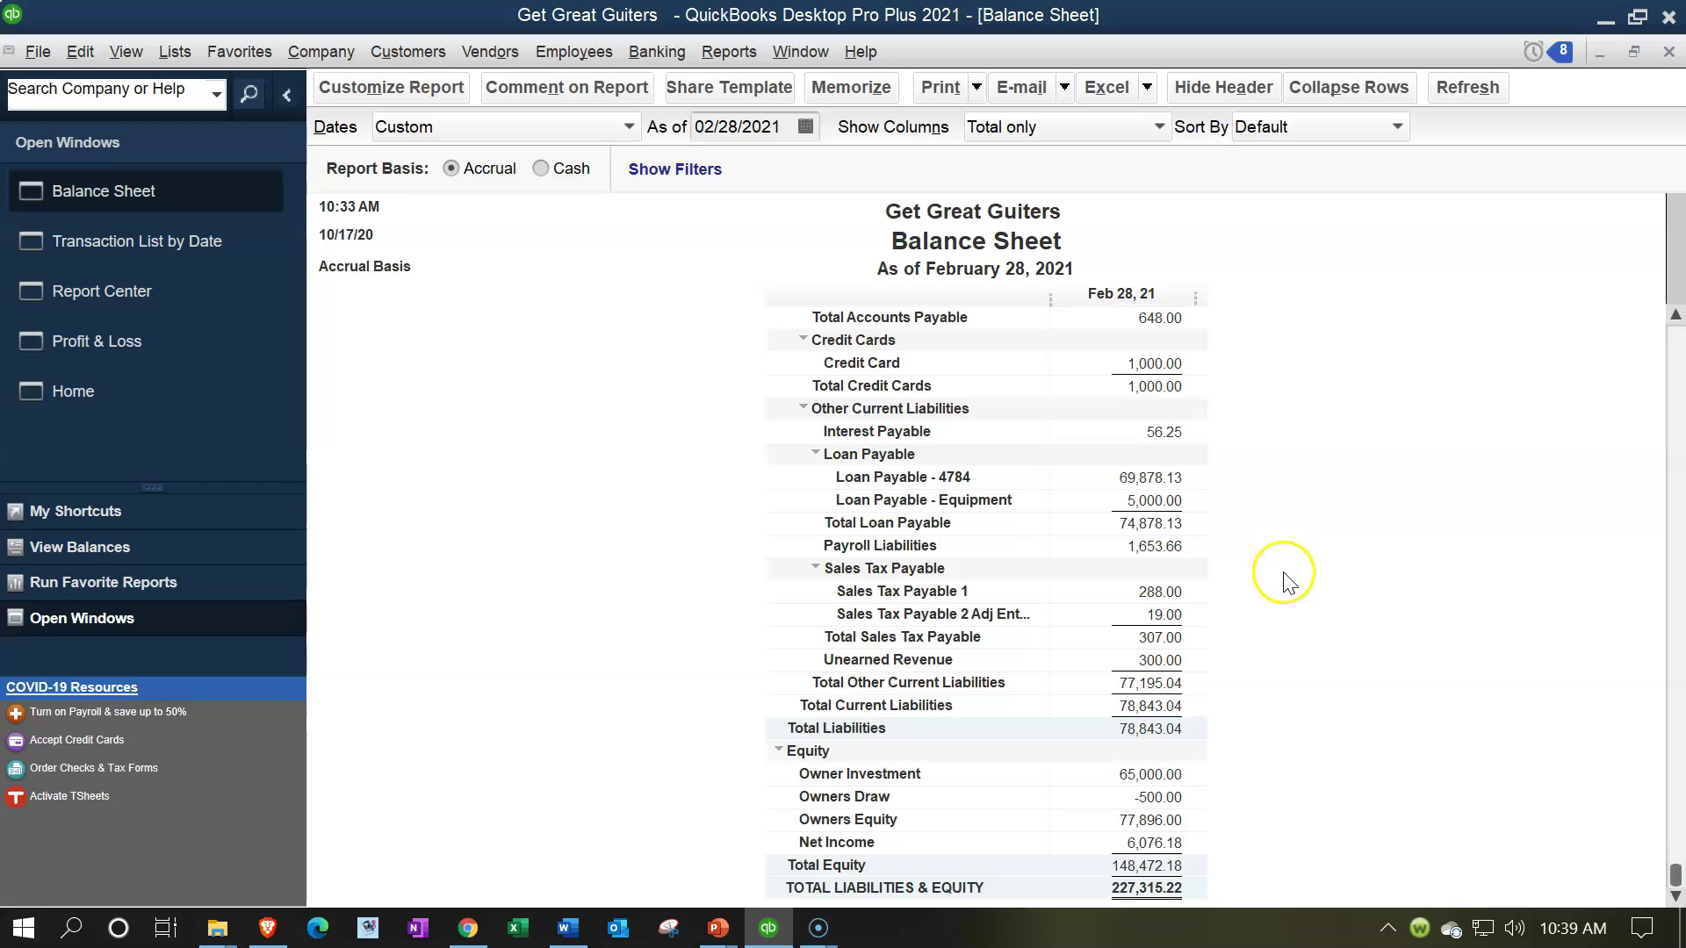
pyautogui.doubleClick(1143, 775)
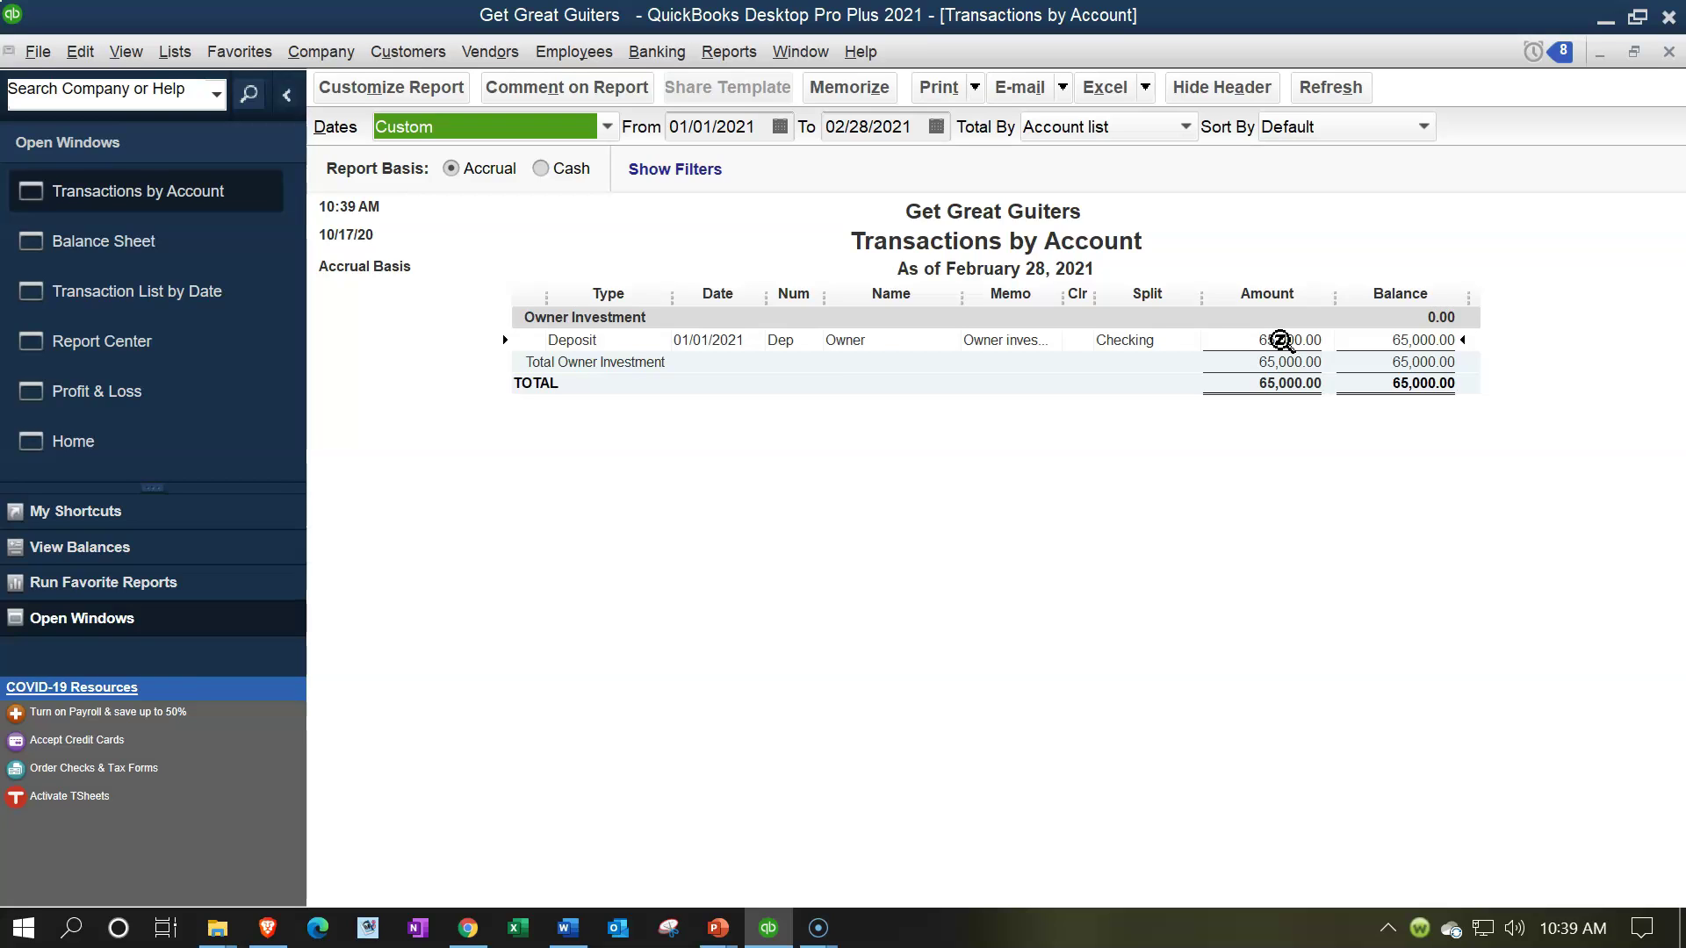
pyautogui.click(1668, 55)
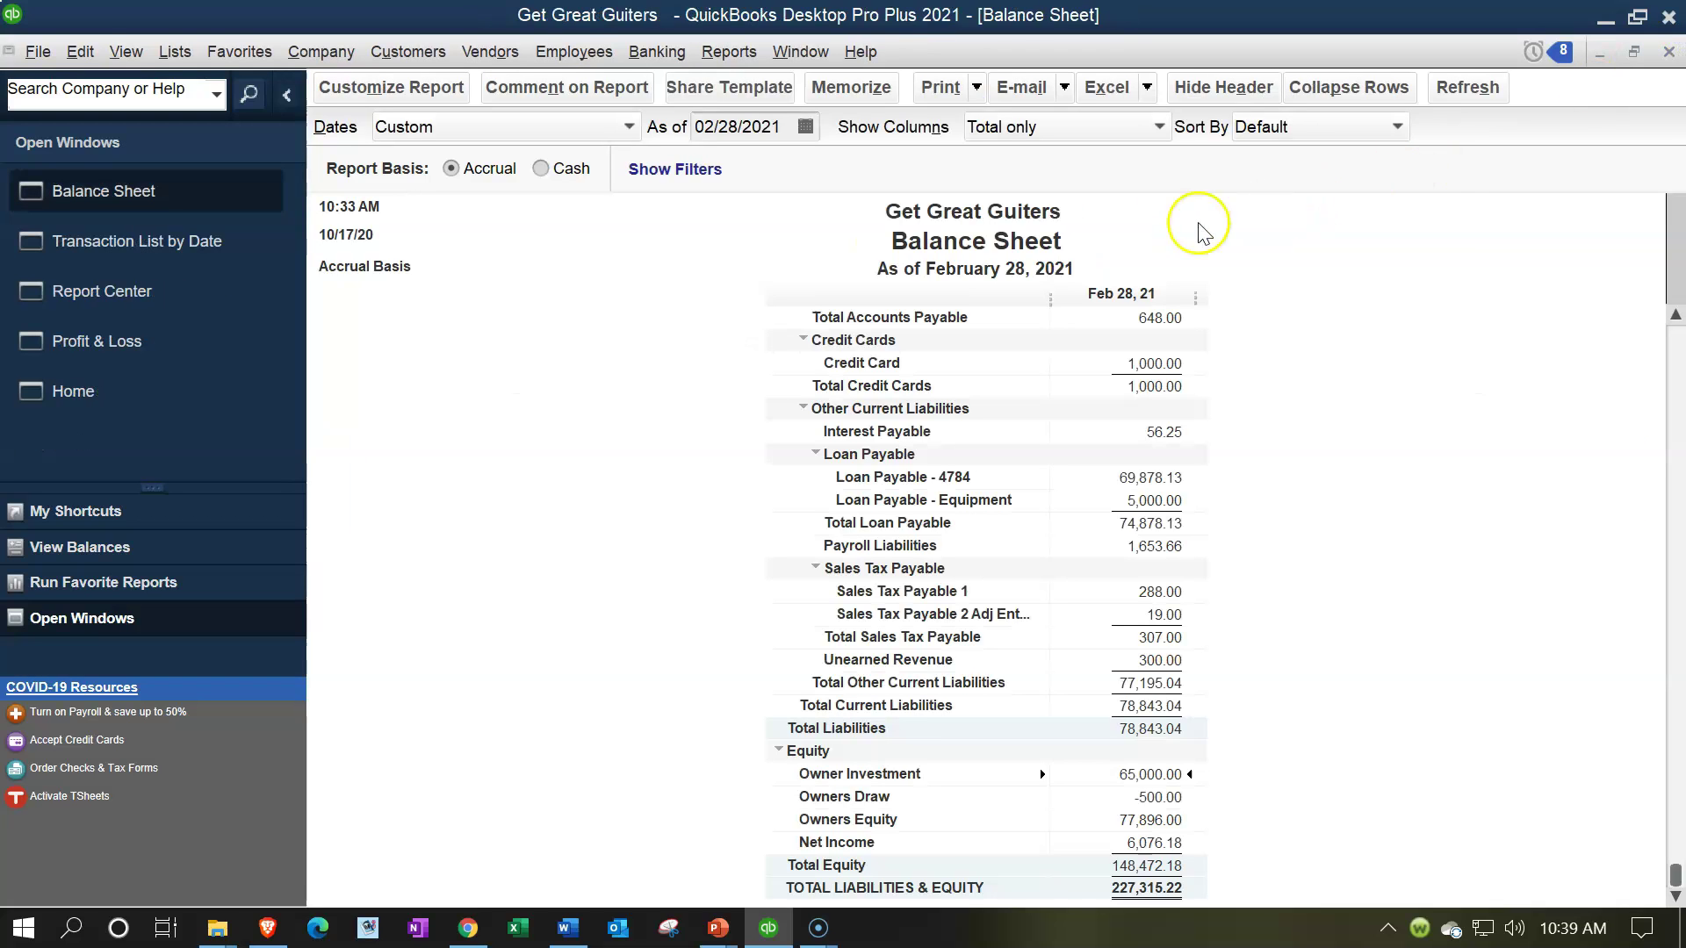
# - Return to the Transaction List by Date report, open the 01/15/2021 Anderson Guitars invoice to inspect it, and close it
pyautogui.click(151, 244)
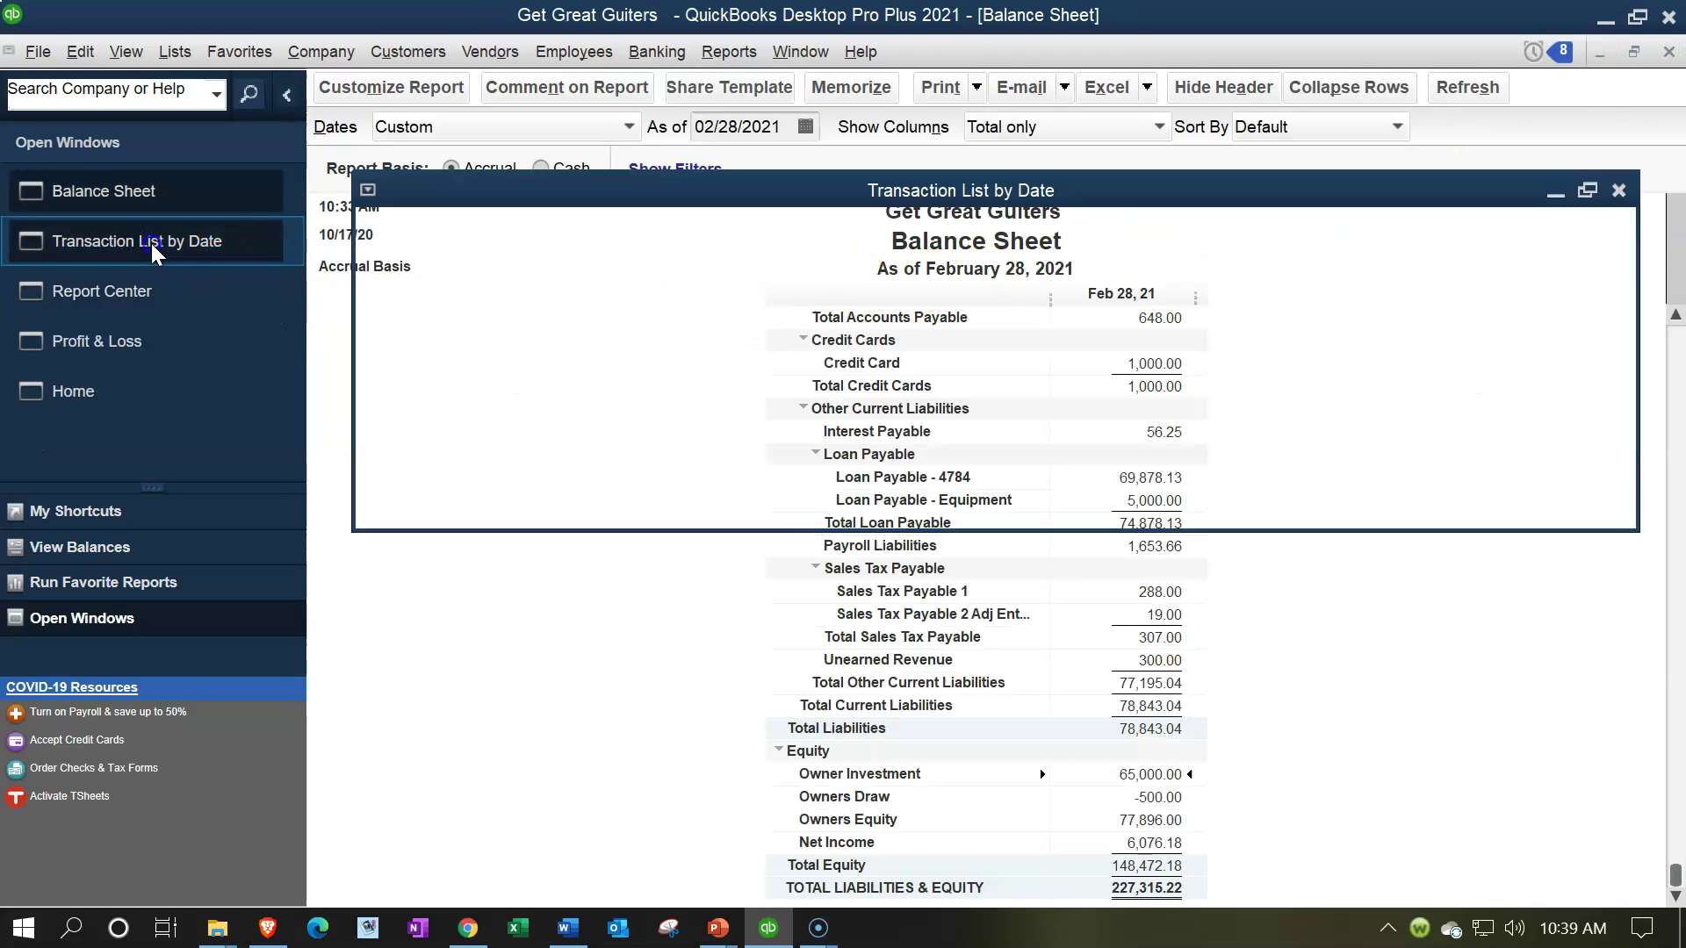
pyautogui.scroll(-5, 1141, 610)
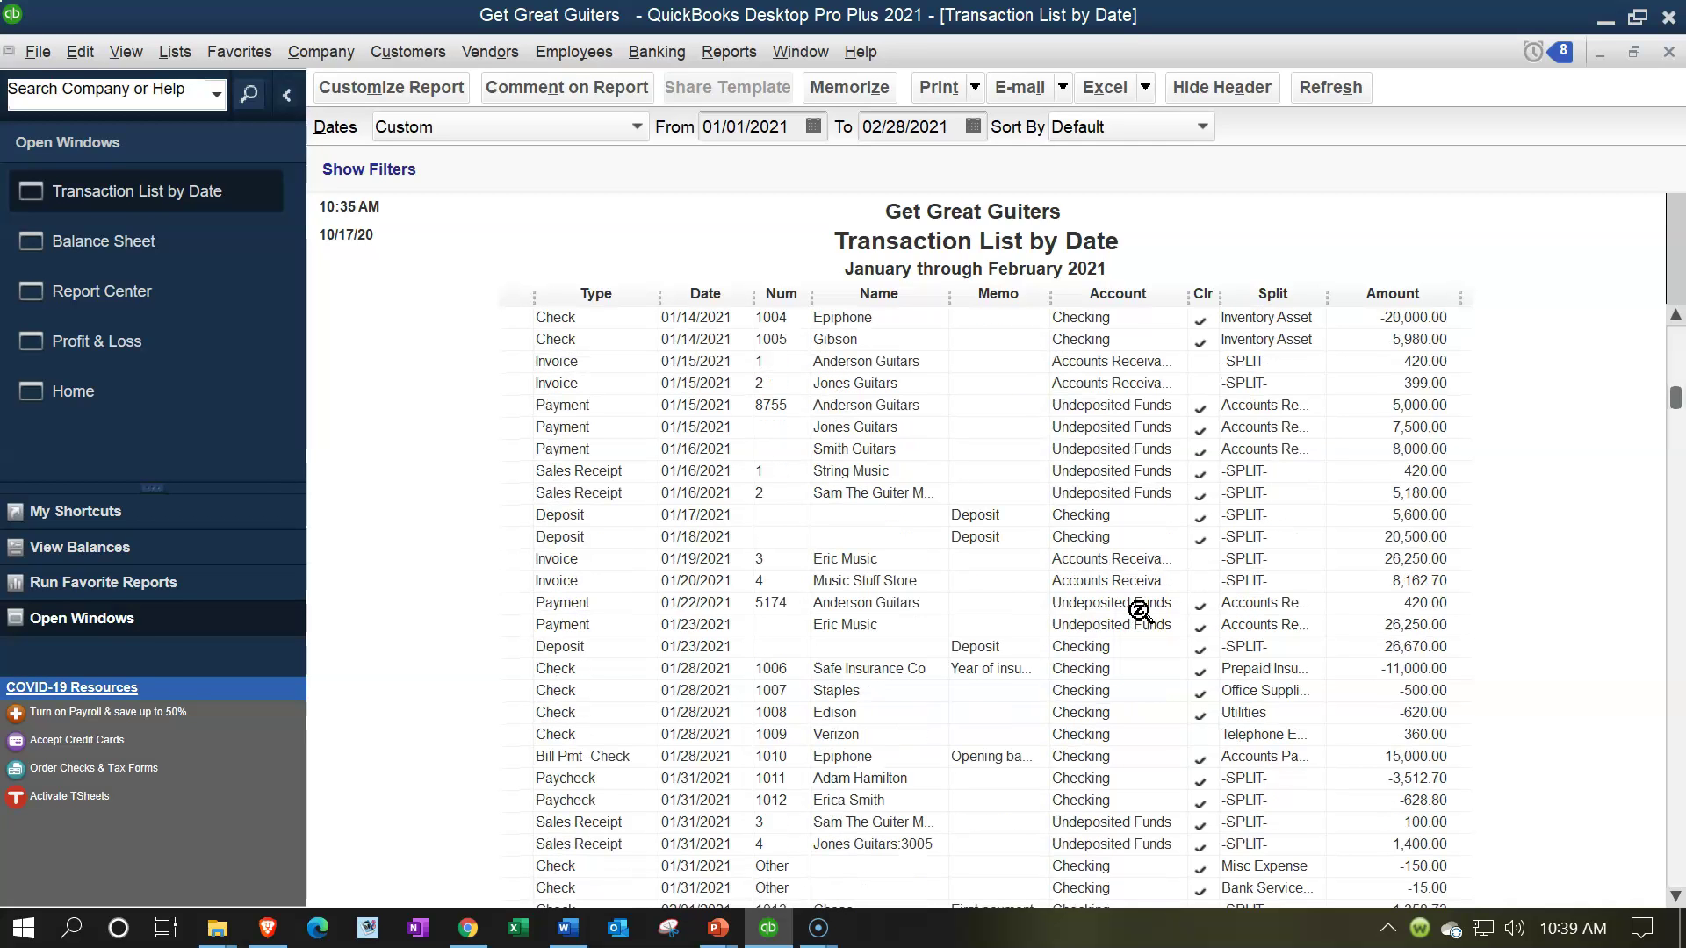
pyautogui.click(1166, 474)
pyautogui.click(1260, 362)
pyautogui.doubleClick(1263, 360)
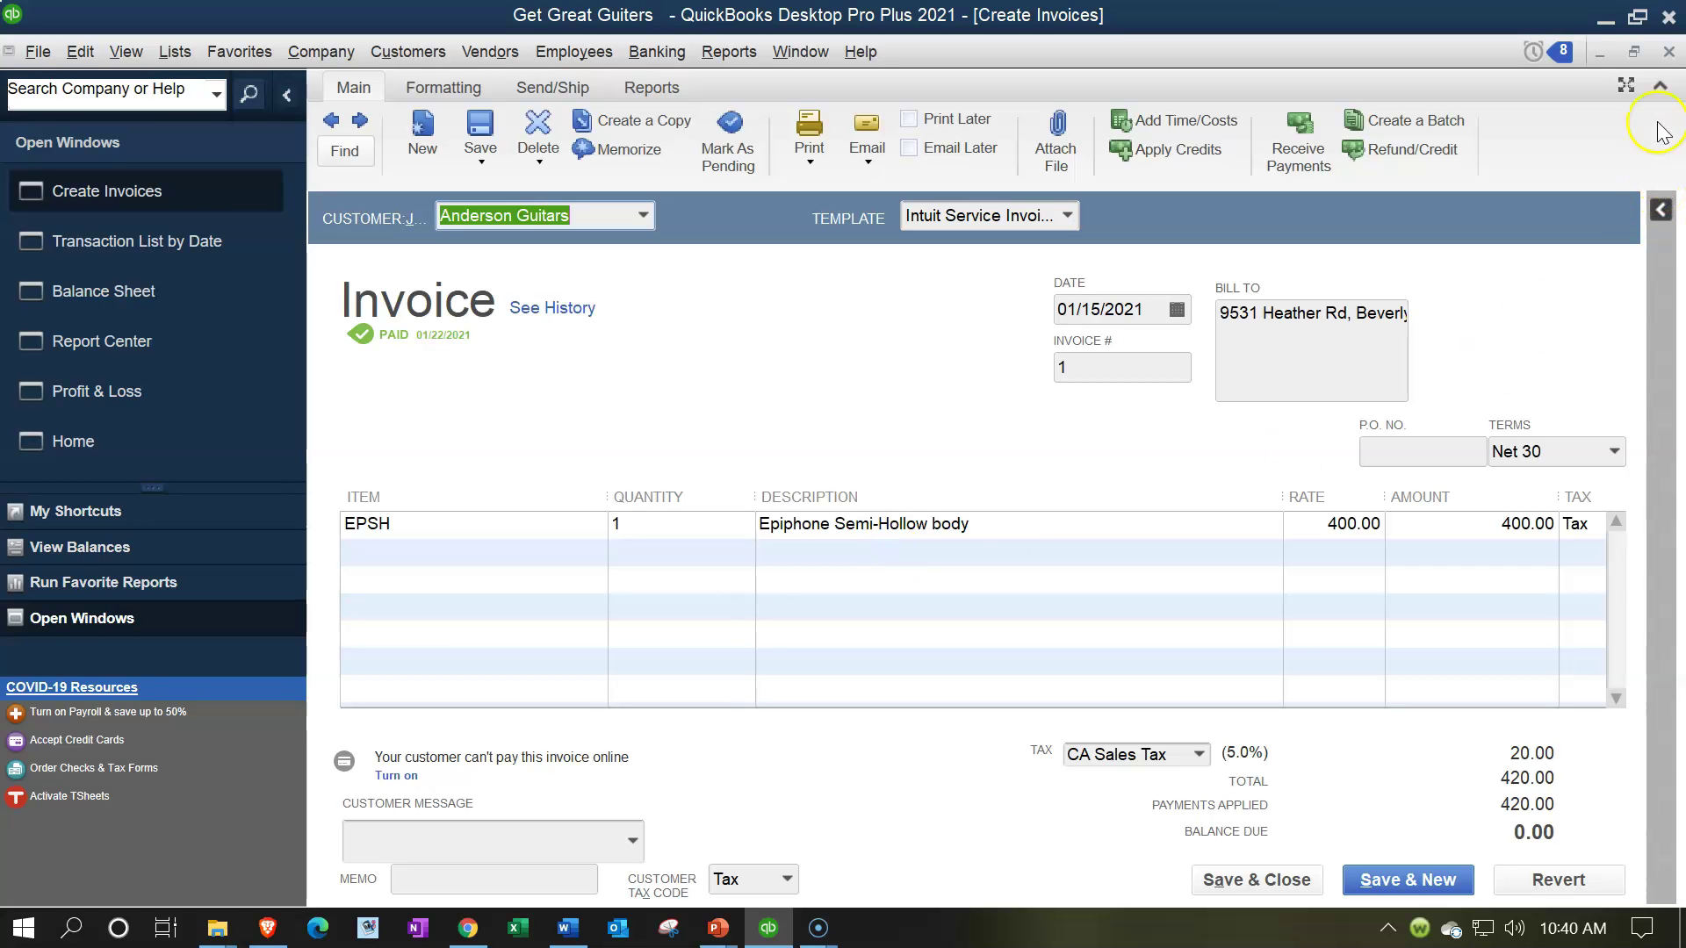
pyautogui.click(1667, 54)
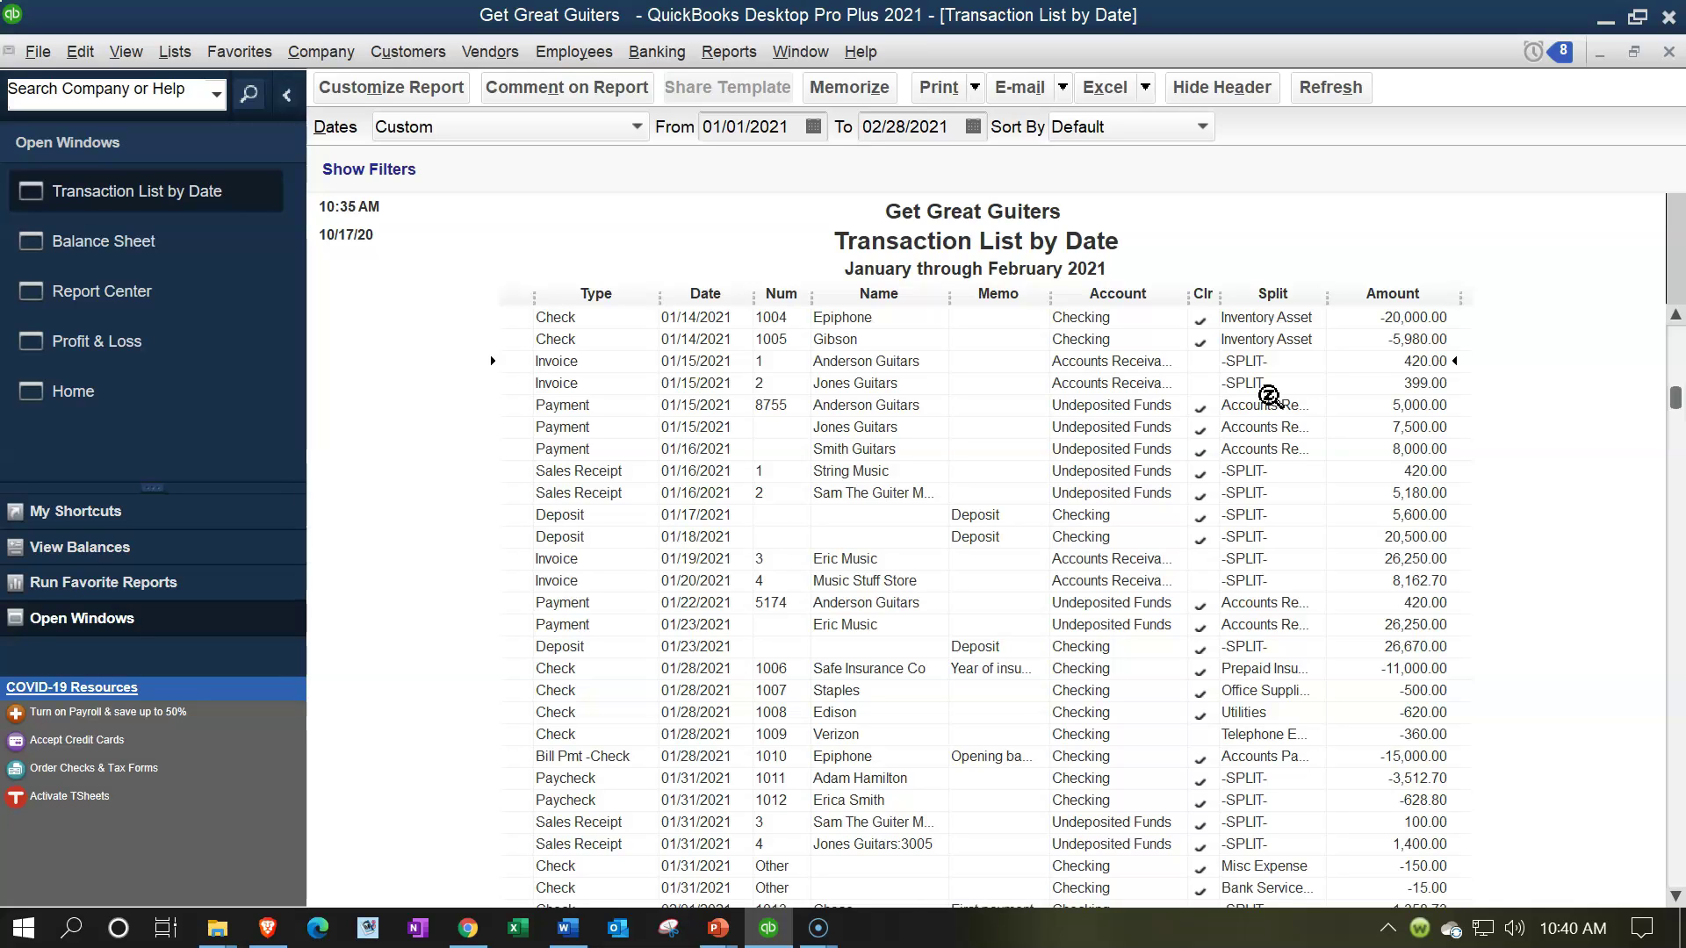
# - View the Home page's workflow chart and go back to the Transaction List by Date report
pyautogui.click(1283, 500)
pyautogui.click(140, 383)
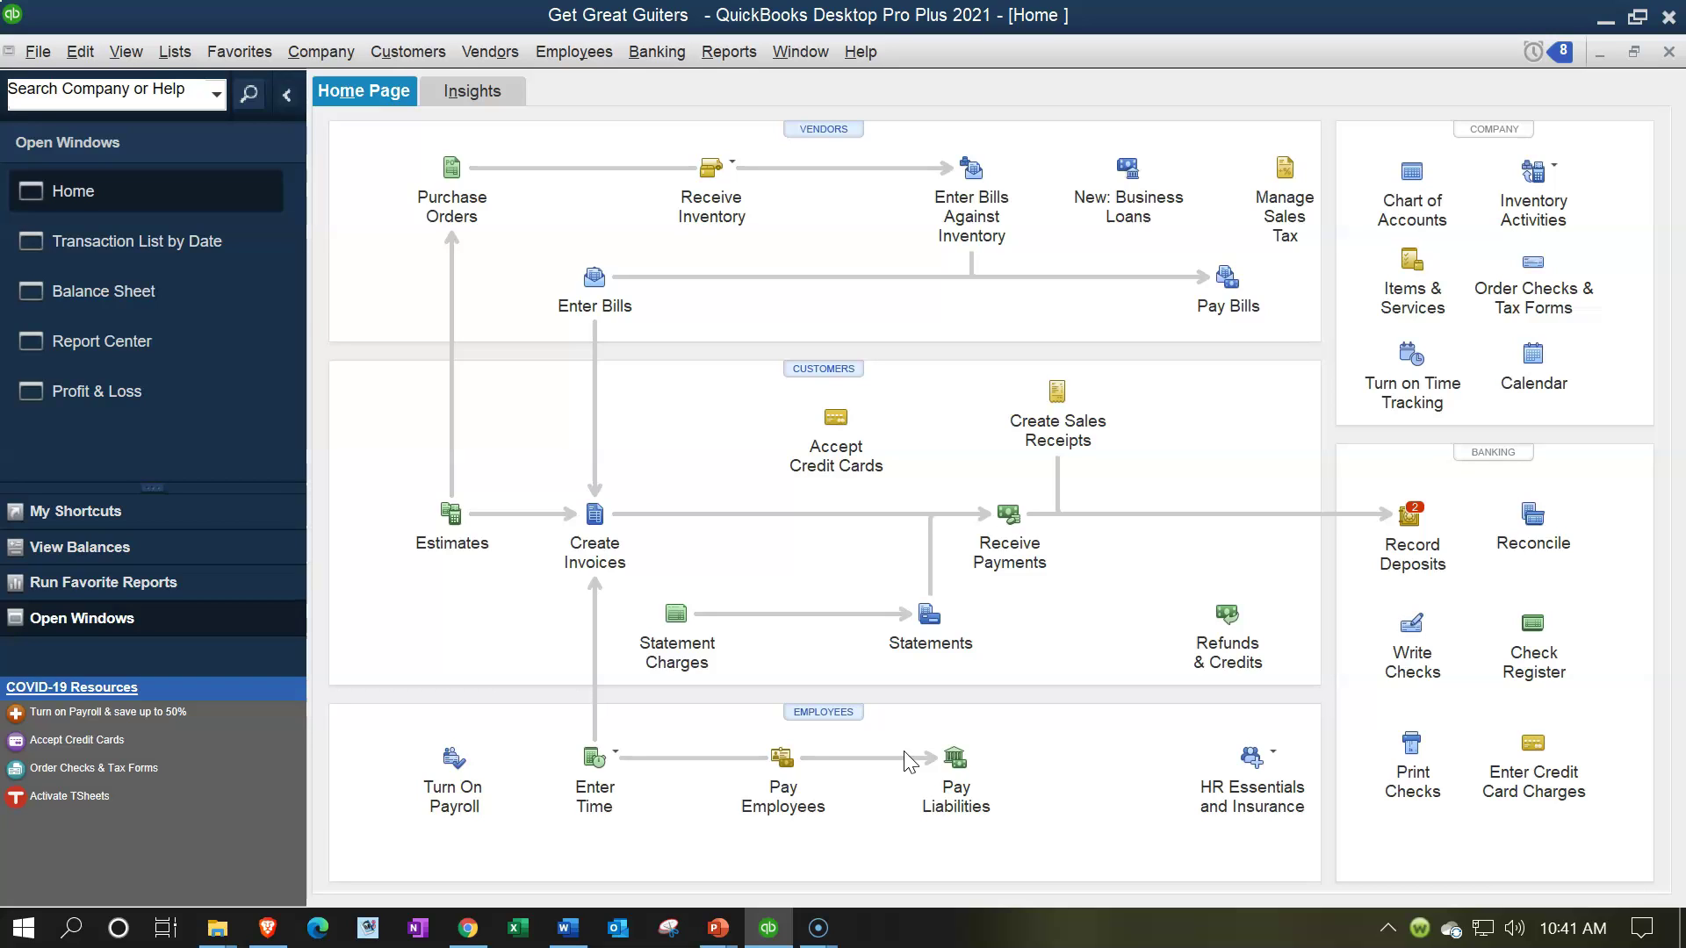
pyautogui.click(146, 257)
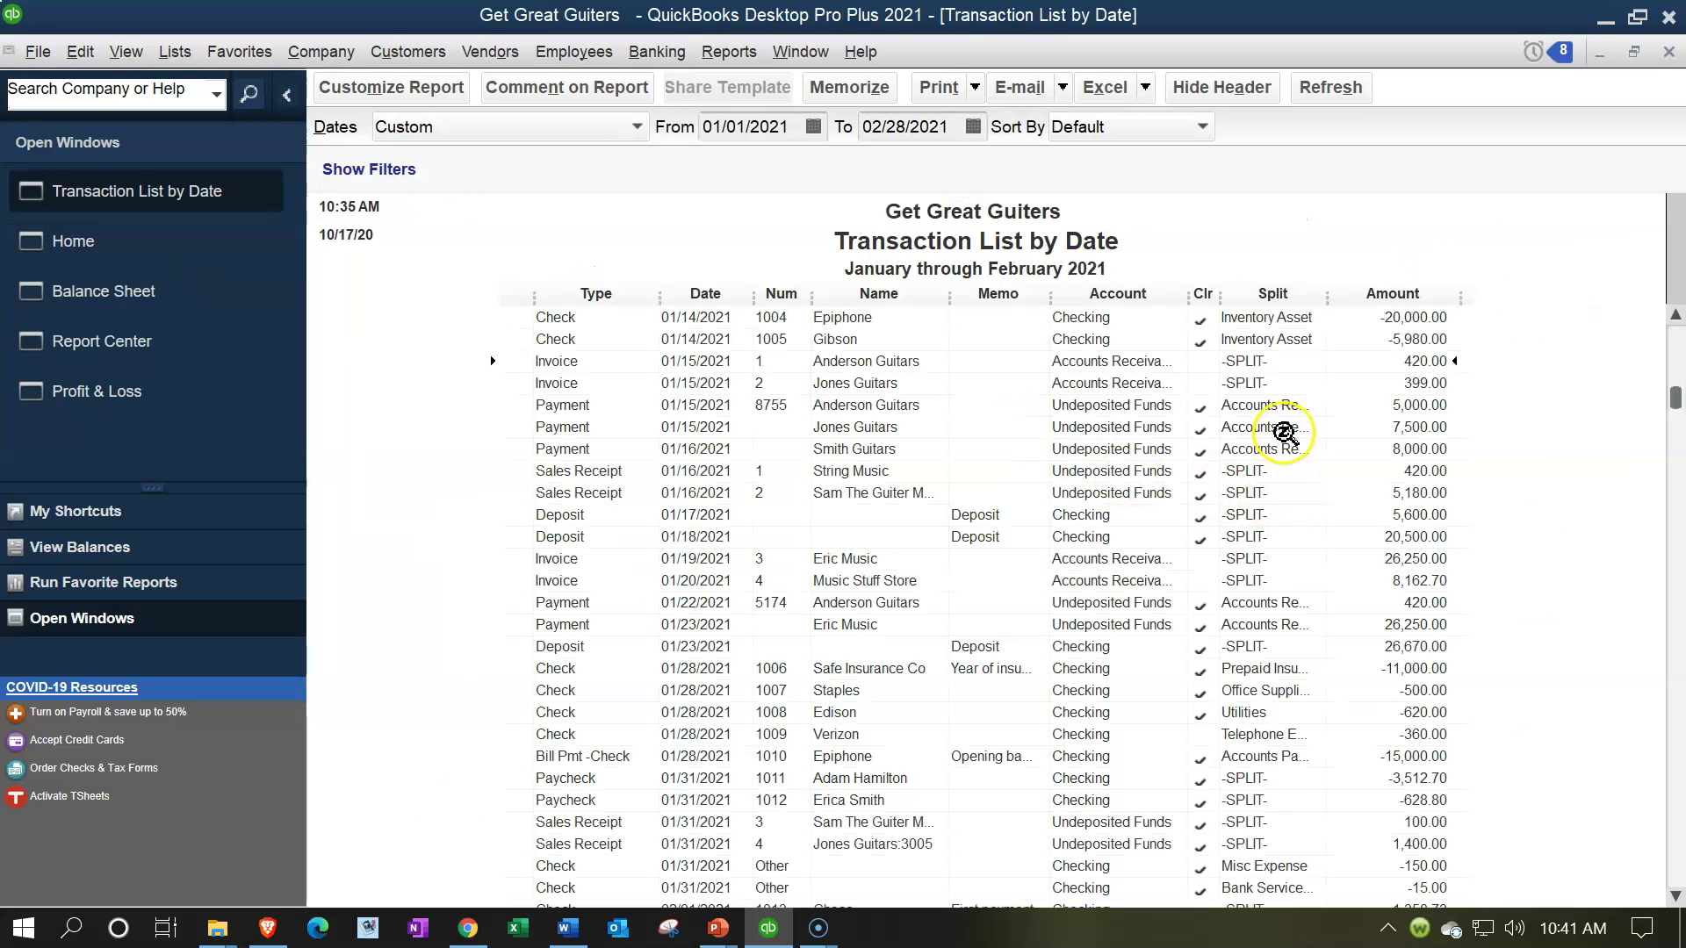
# - Review the remaining transactions in the list through the general journal adjusting entries dated 02/28/2021
pyautogui.scroll(-2, 1282, 433)
pyautogui.scroll(-4, 1285, 433)
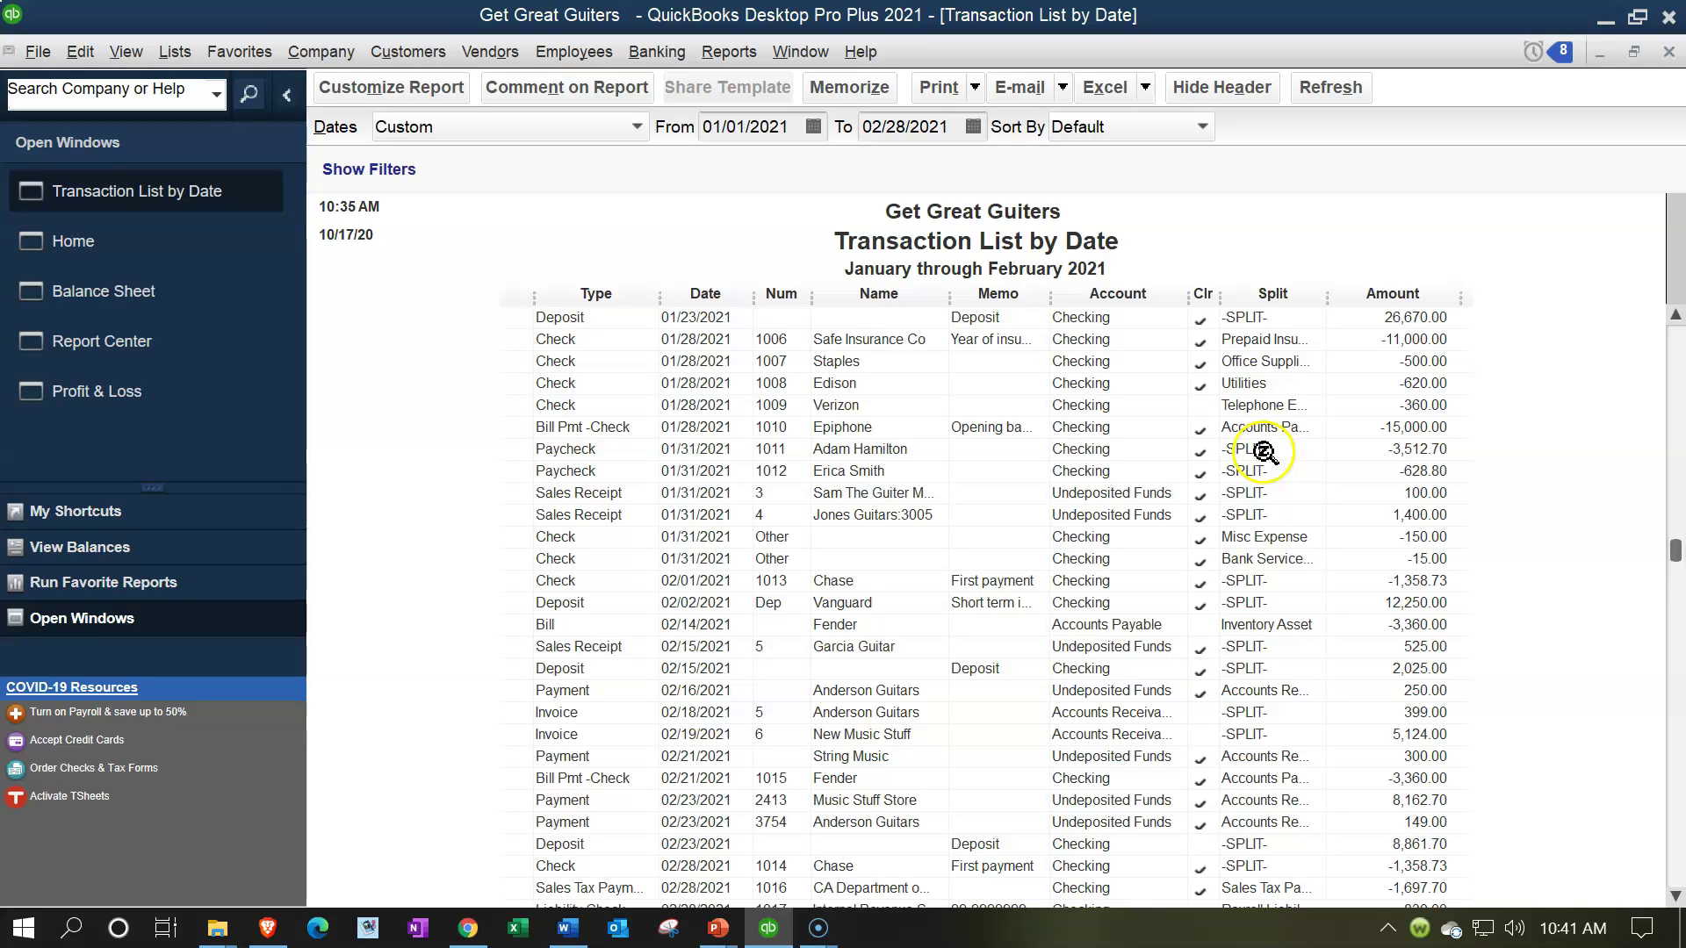
pyautogui.scroll(-4, 1265, 452)
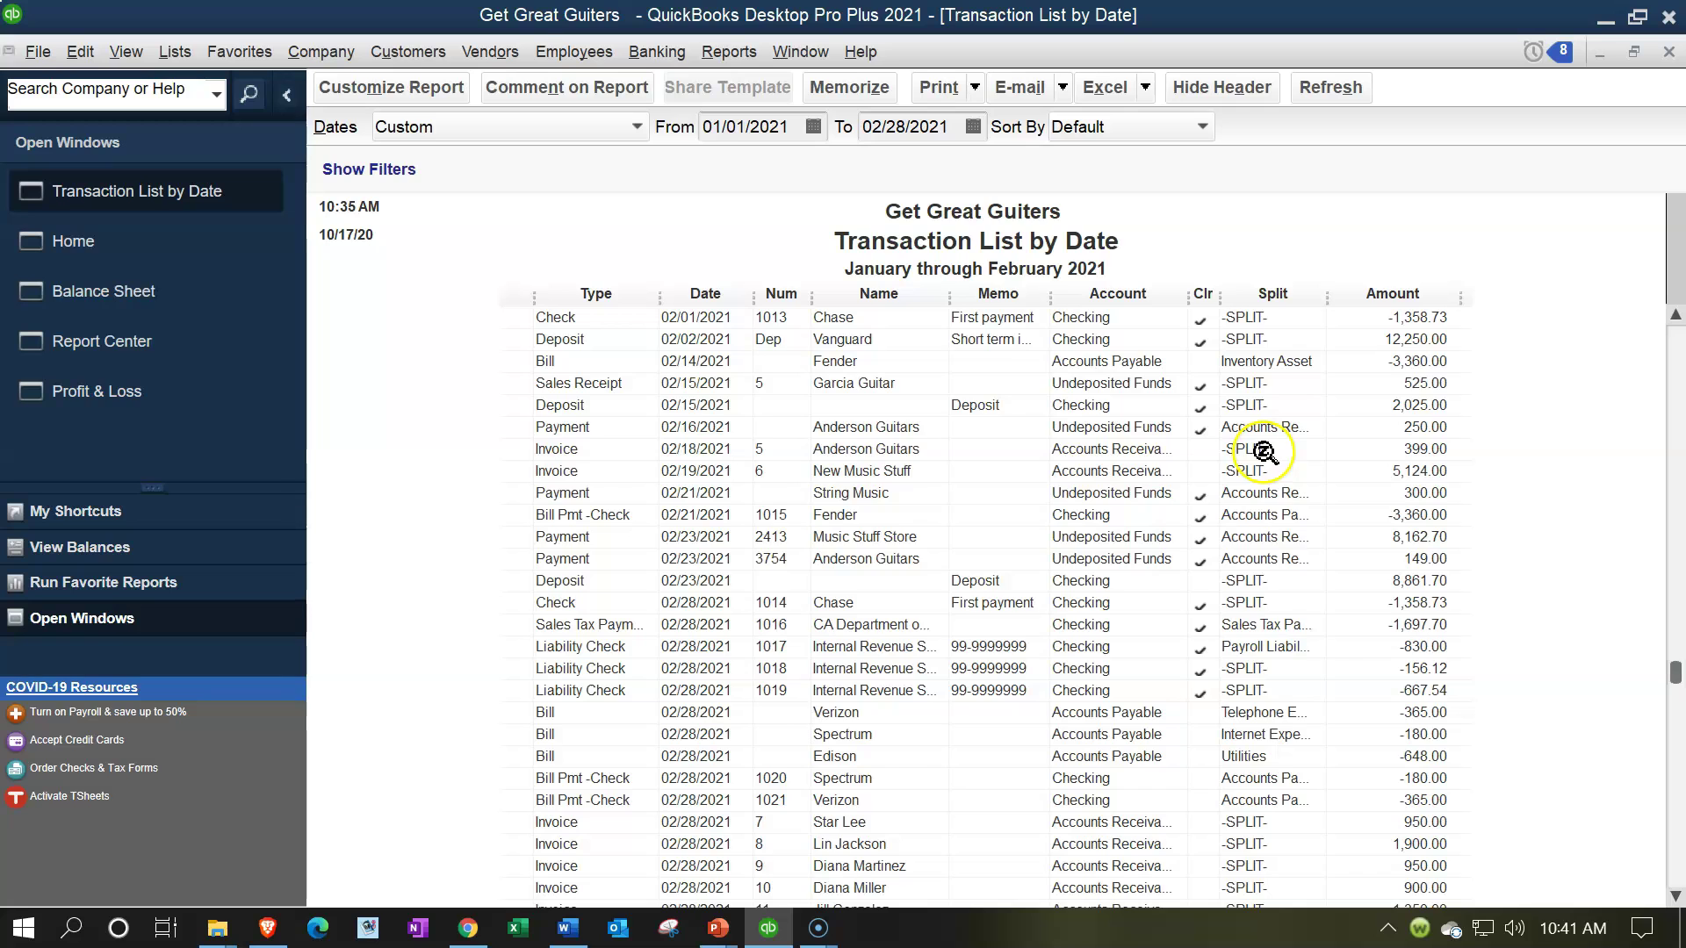
pyautogui.scroll(-6, 1264, 452)
pyautogui.scroll(-1, 1265, 452)
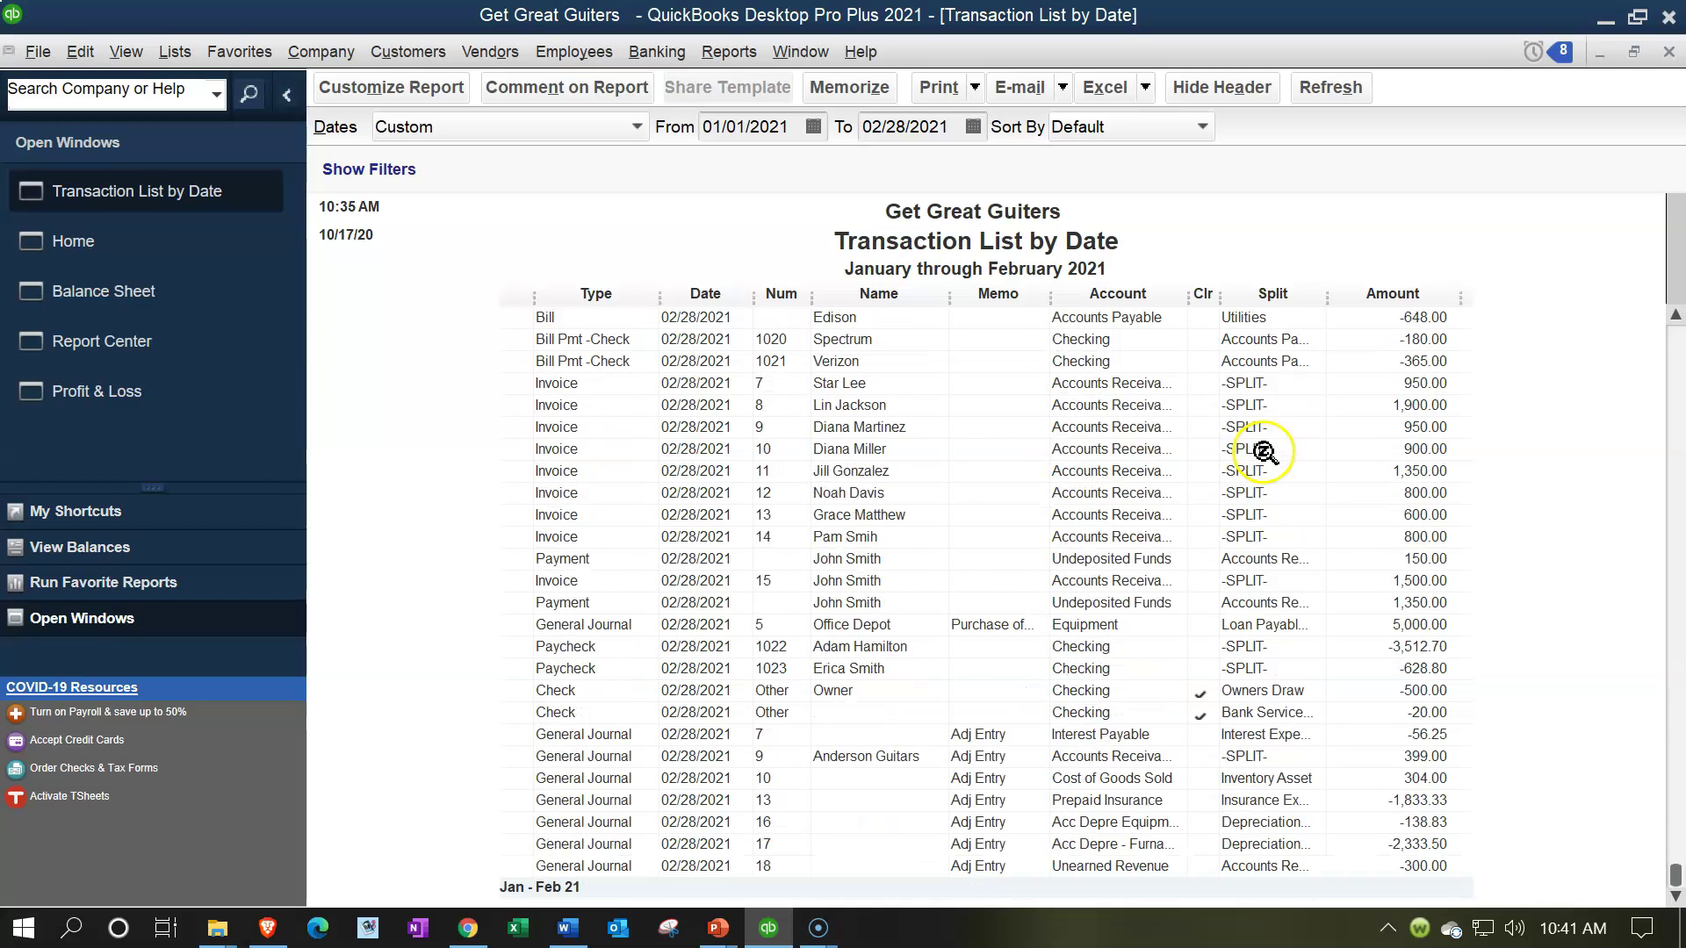